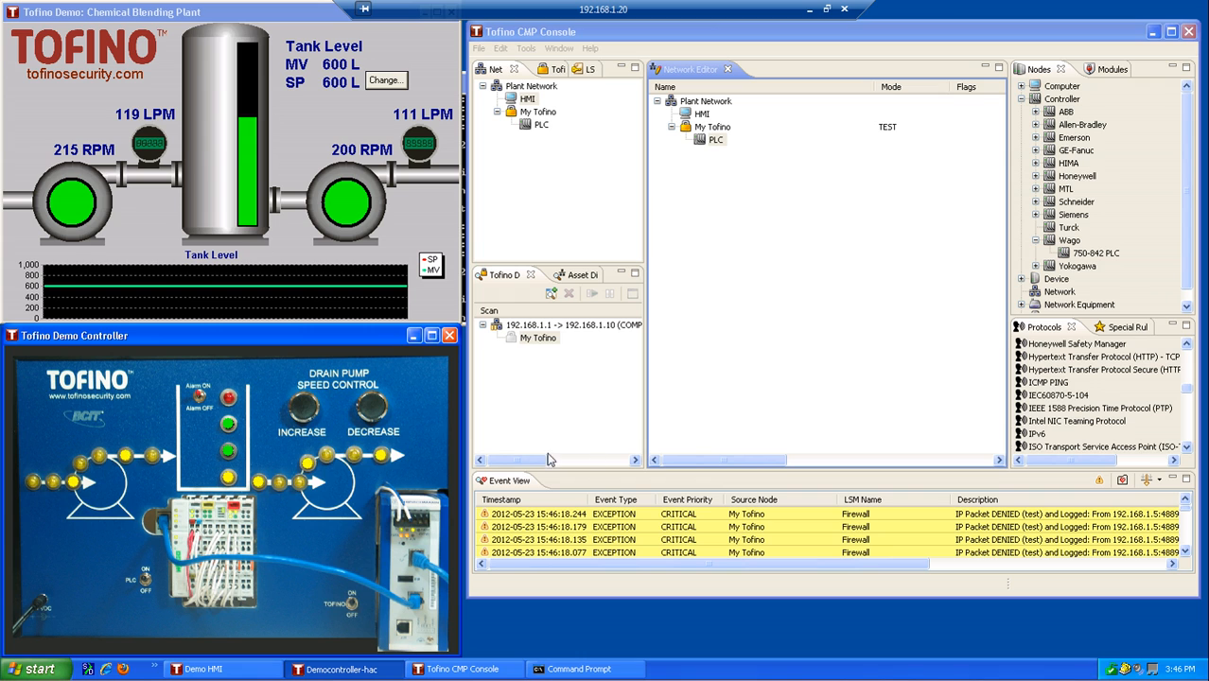
Select all logged events in the Event View and delete them
{"action": "left_click", "coordinate": [666, 518]}
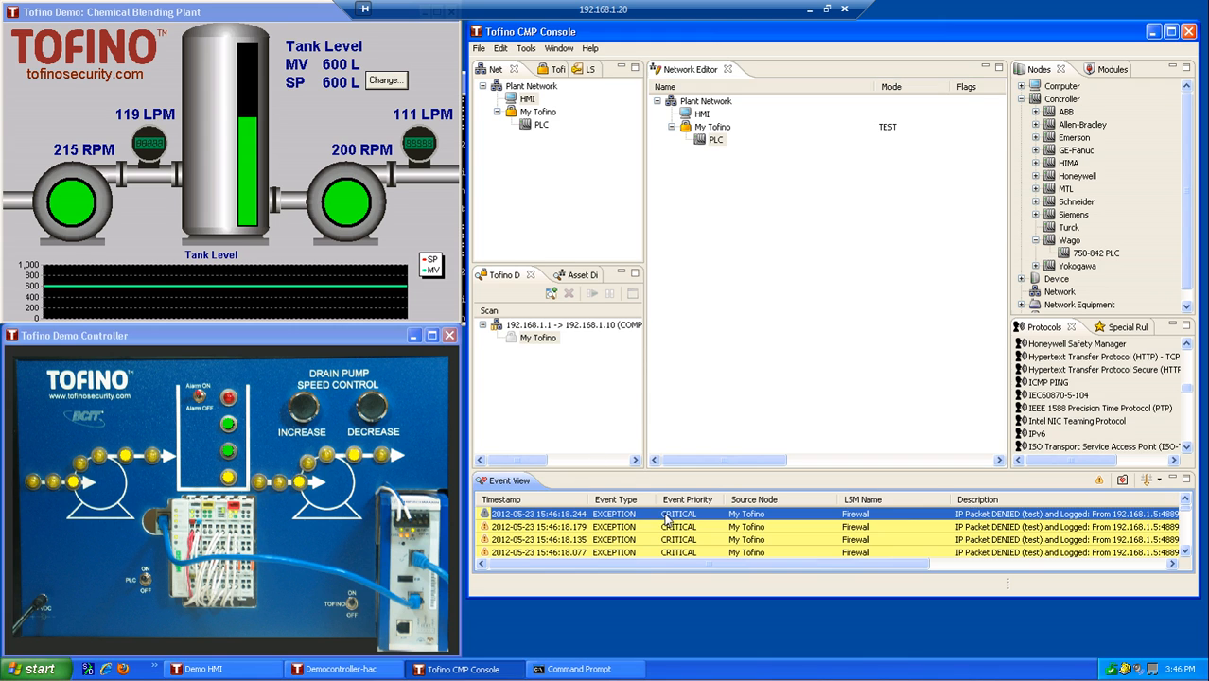
{"action": "key", "text": "ctrl+a"}
{"action": "right_click", "coordinate": [667, 518]}
{"action": "left_click", "coordinate": [686, 526]}
{"action": "key", "text": "Delete"}
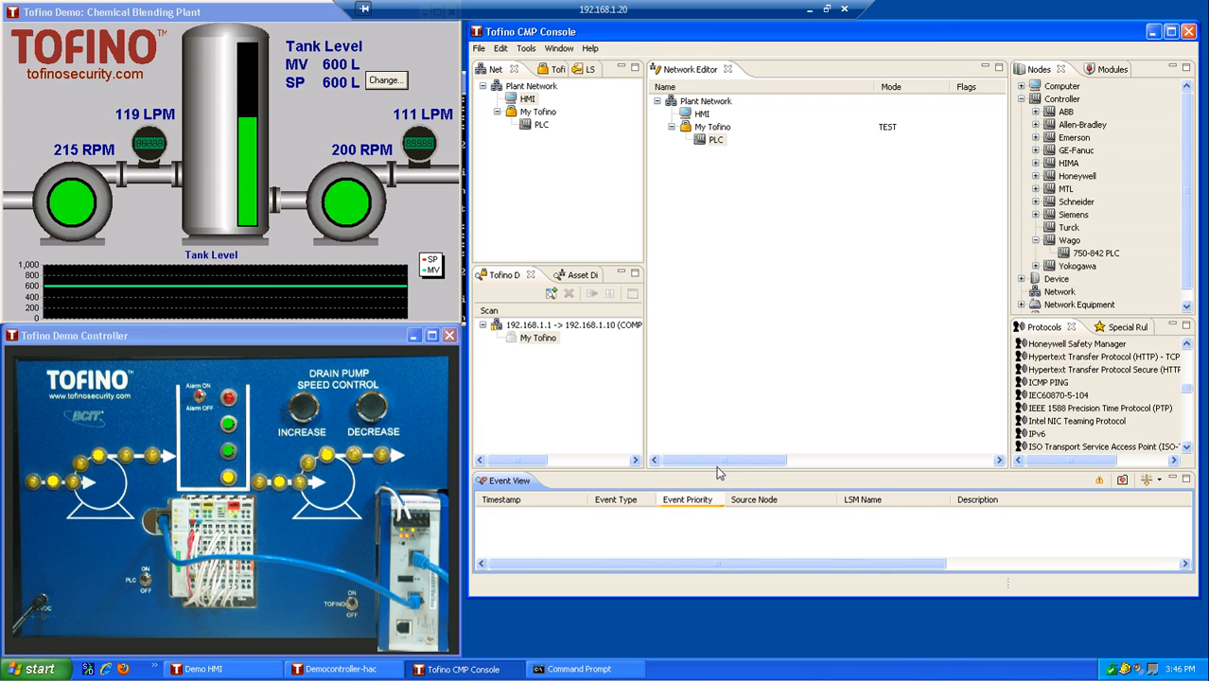
{"action": "left_click", "coordinate": [714, 142]}
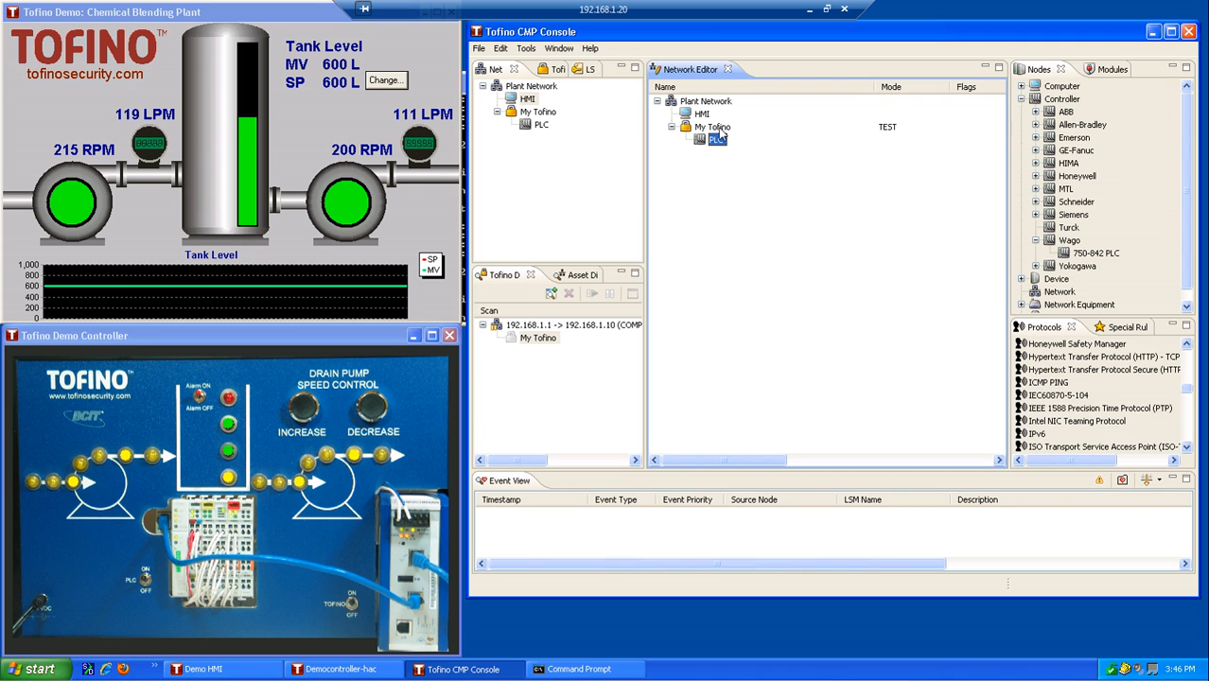
{"action": "left_click", "coordinate": [719, 129]}
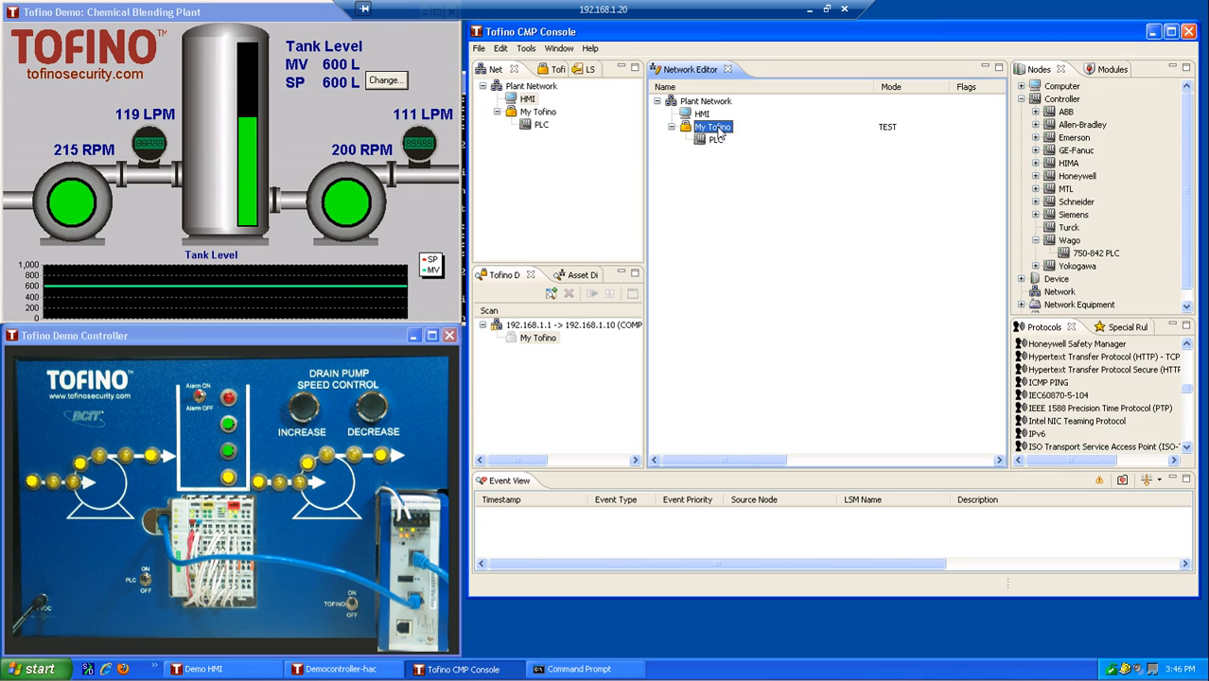
{"action": "left_click", "coordinate": [703, 114]}
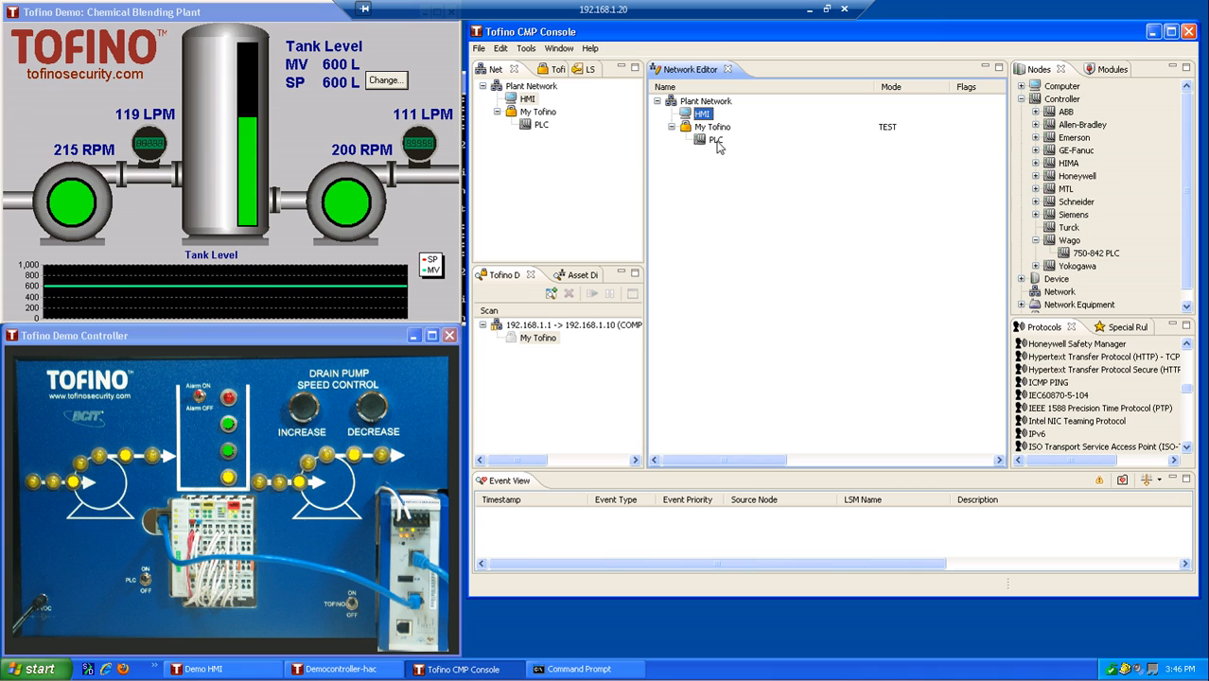
{"action": "left_click", "coordinate": [715, 130]}
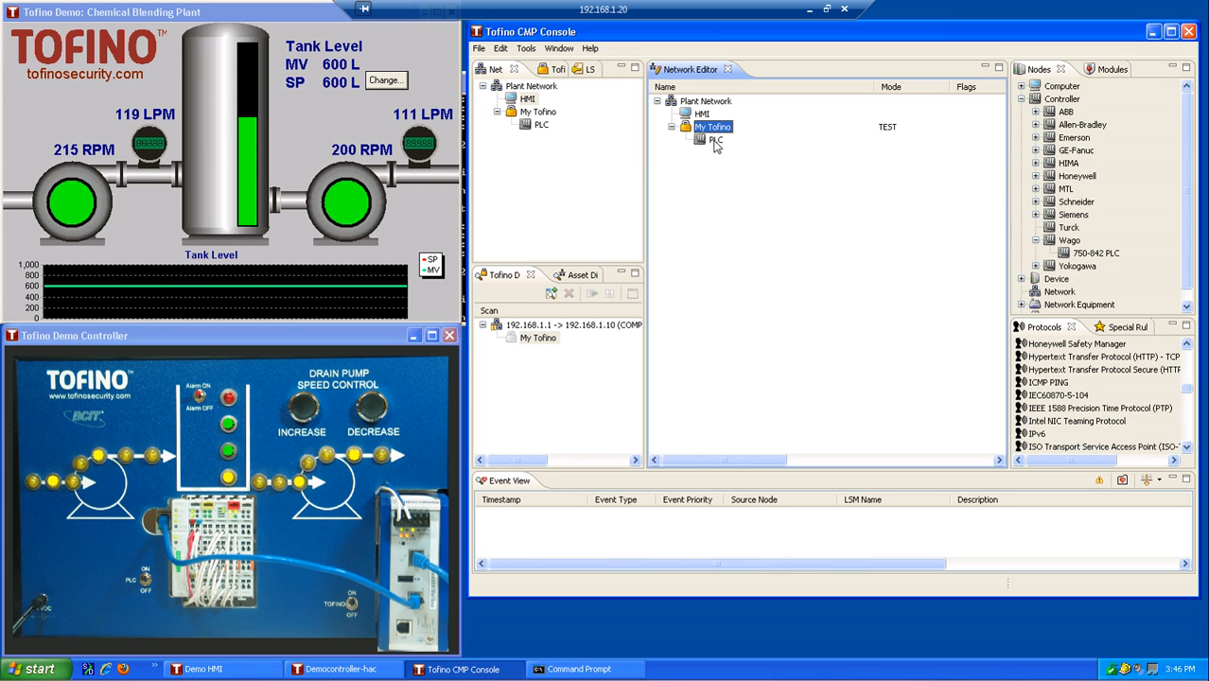
{"action": "left_click", "coordinate": [716, 142]}
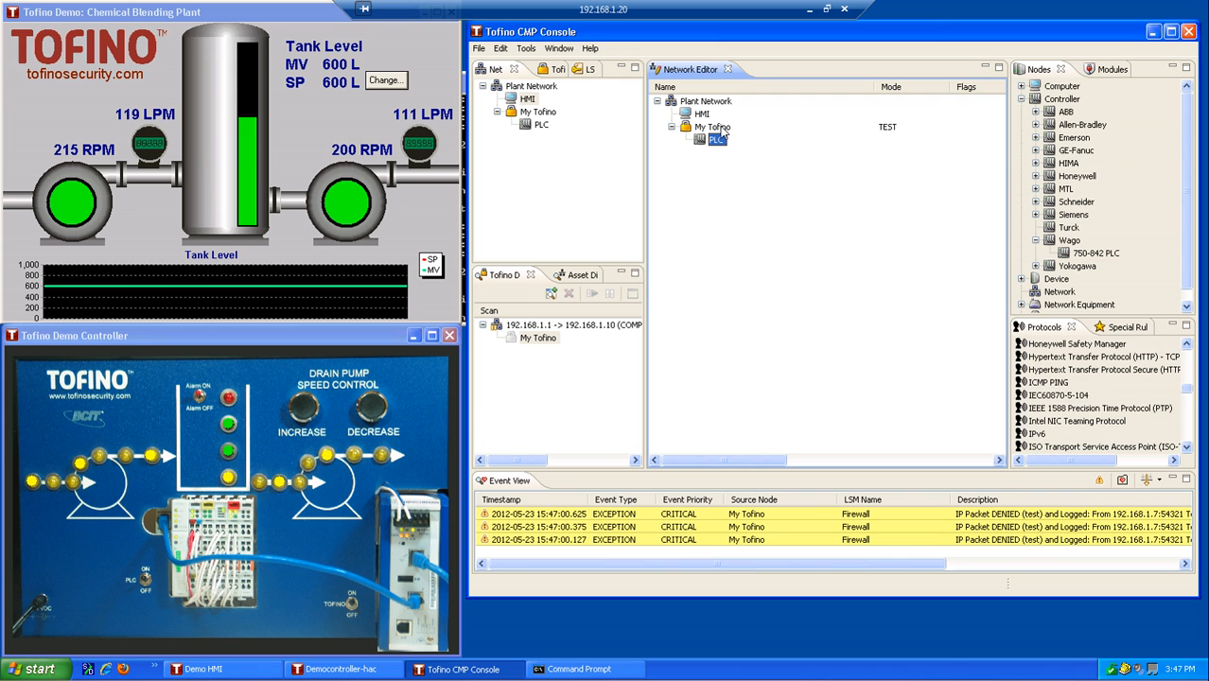
Examine the PLC's communication settings and its firewall talker rules, including the HMI's MODBUS - TCP rule and its direction
{"action": "double_click", "coordinate": [720, 140]}
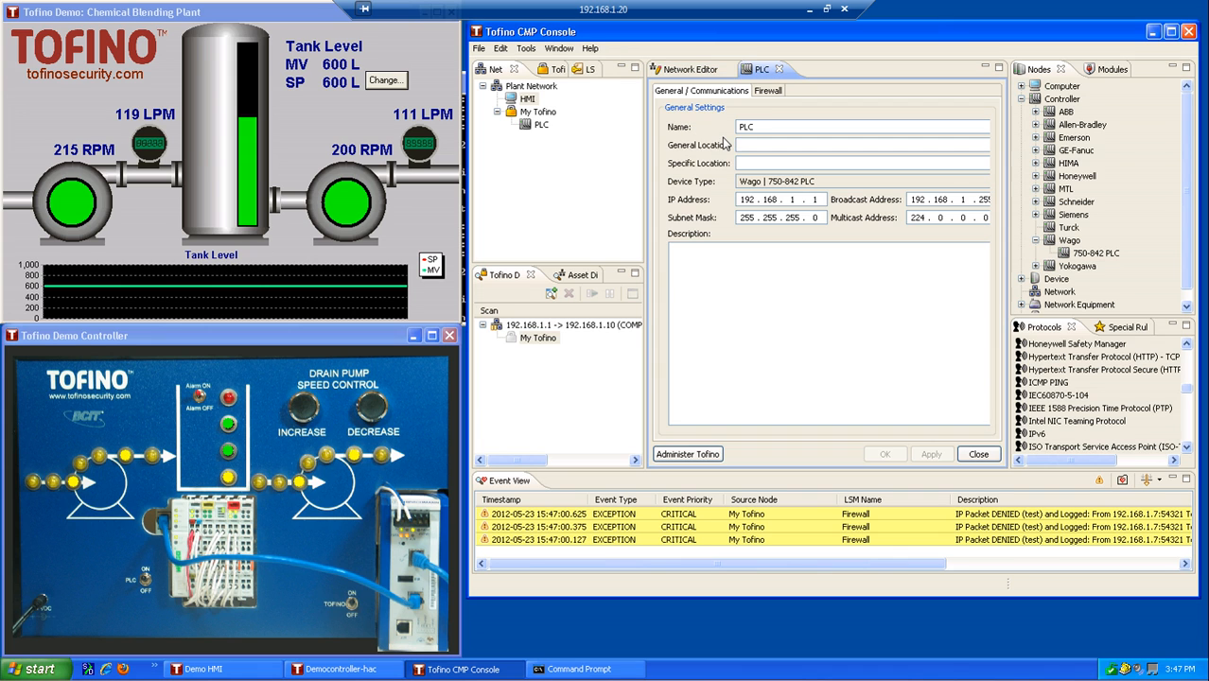
{"action": "left_click", "coordinate": [768, 91]}
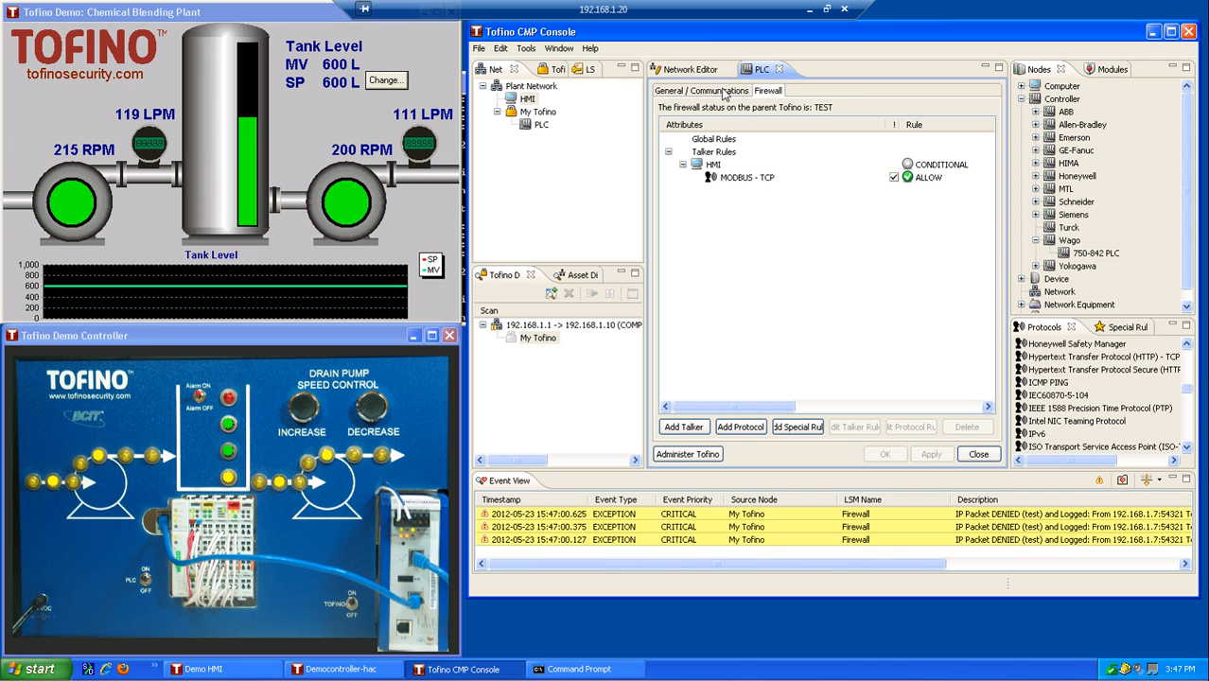
{"action": "left_click", "coordinate": [724, 91]}
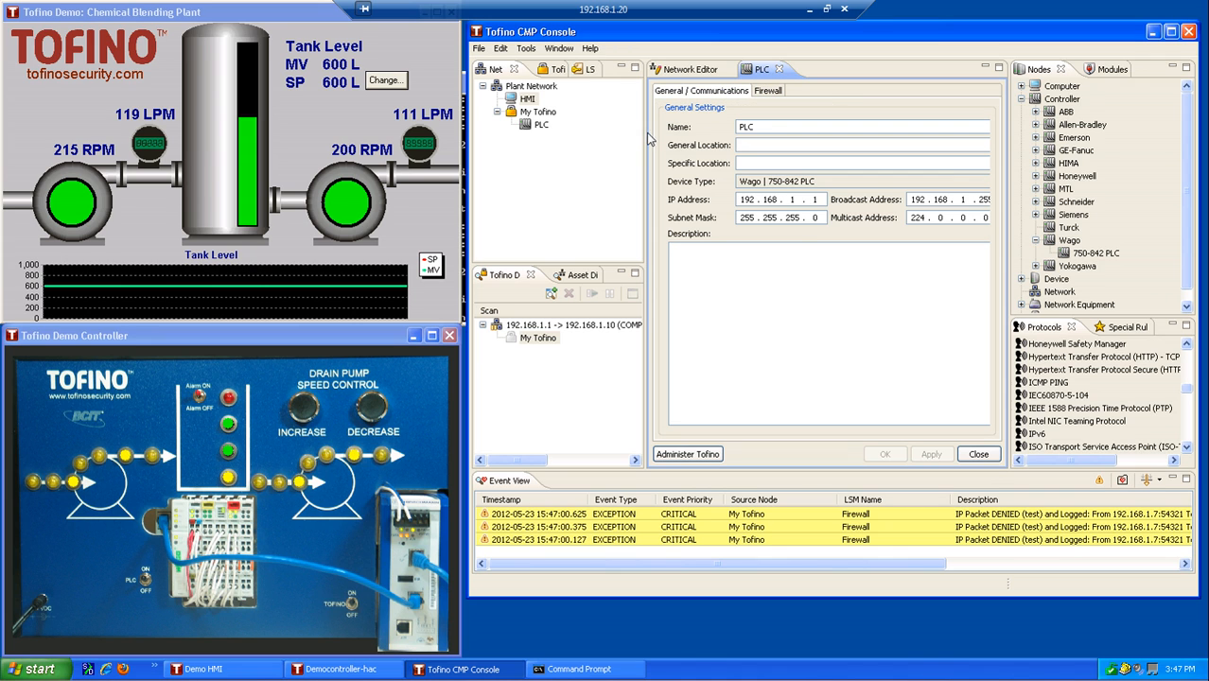
{"action": "left_click_drag", "start_coordinate": [1011, 149], "coordinate": [1034, 148]}
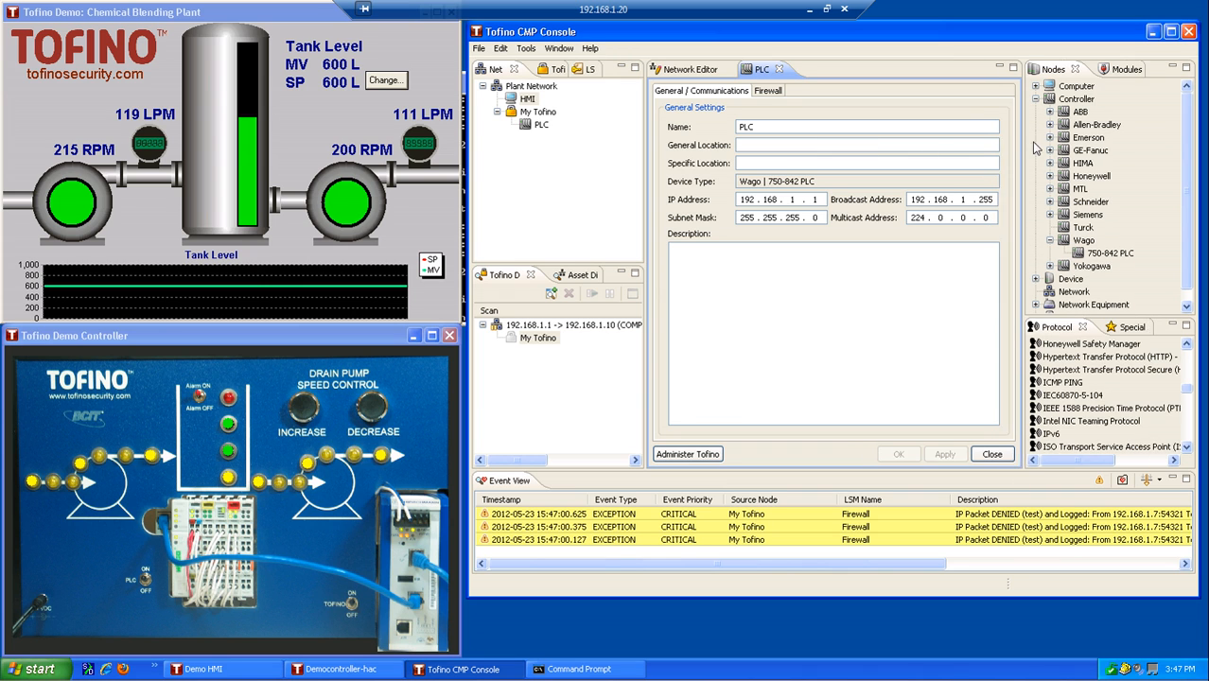
{"action": "left_click", "coordinate": [769, 92]}
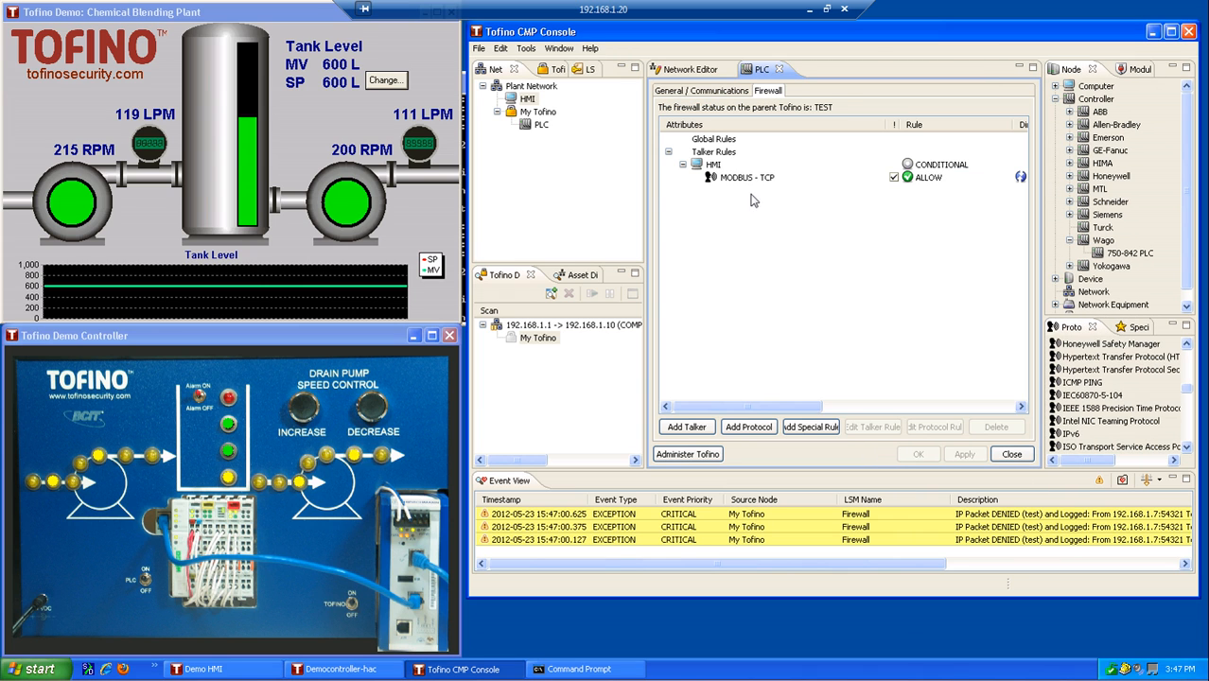
{"action": "left_click", "coordinate": [727, 178]}
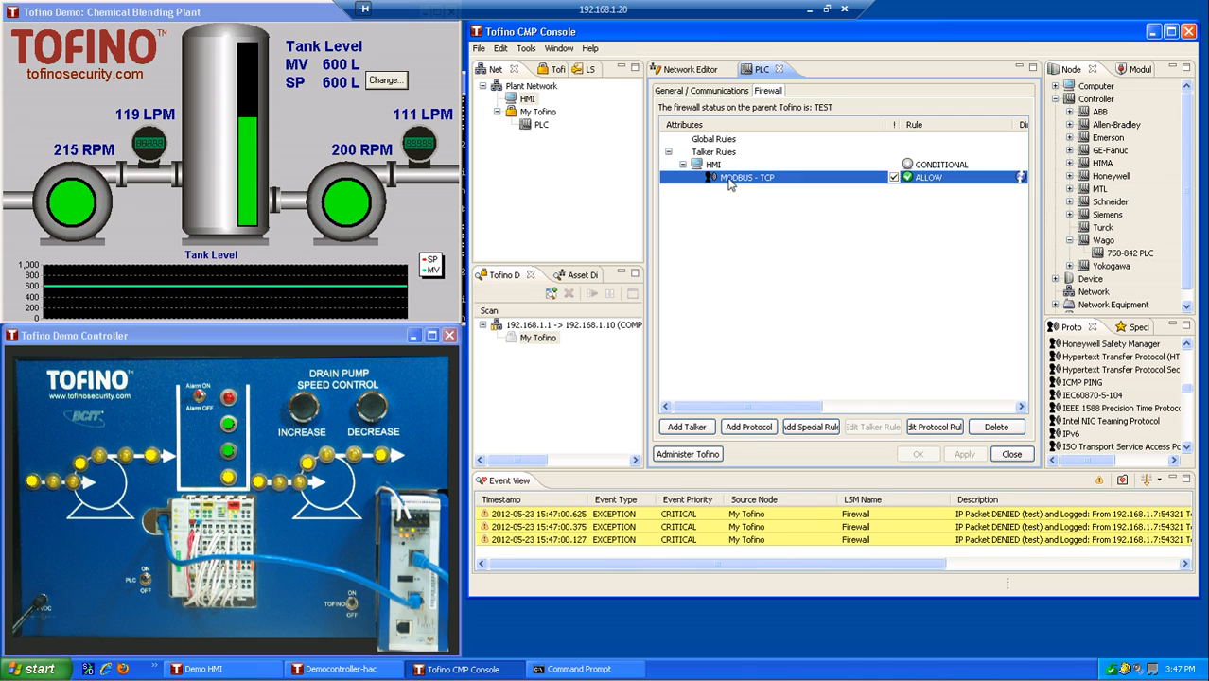
{"action": "left_click_drag", "start_coordinate": [887, 131], "coordinate": [801, 132]}
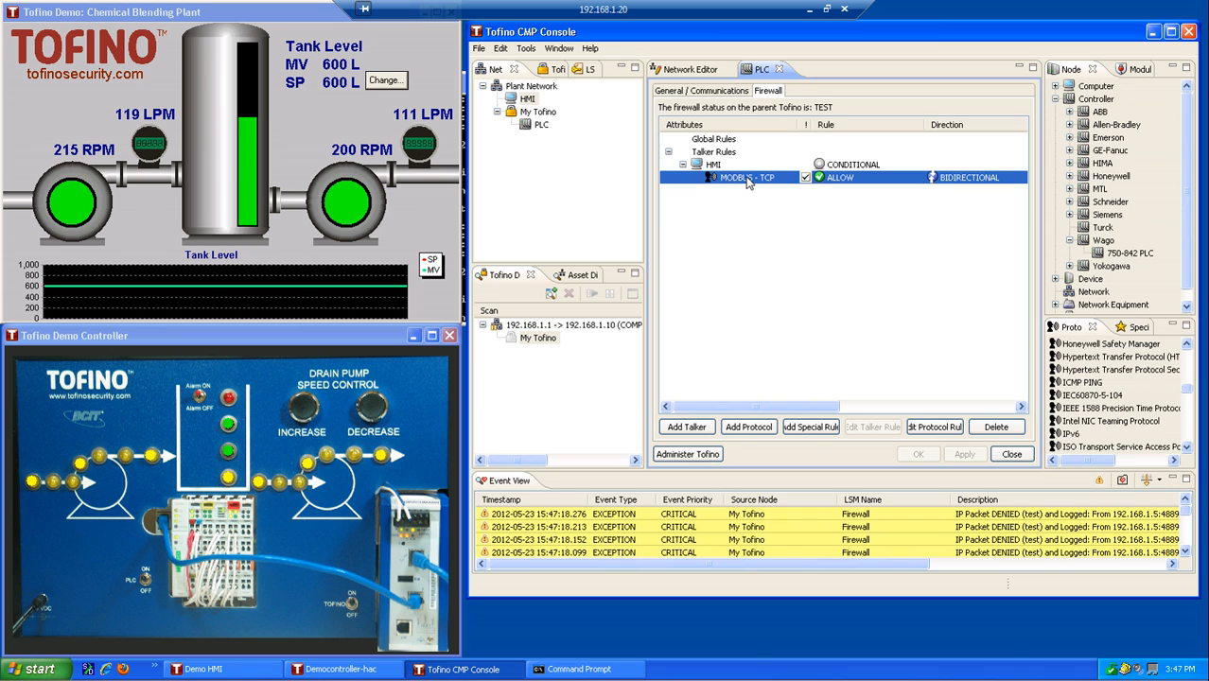
{"action": "left_click", "coordinate": [716, 167]}
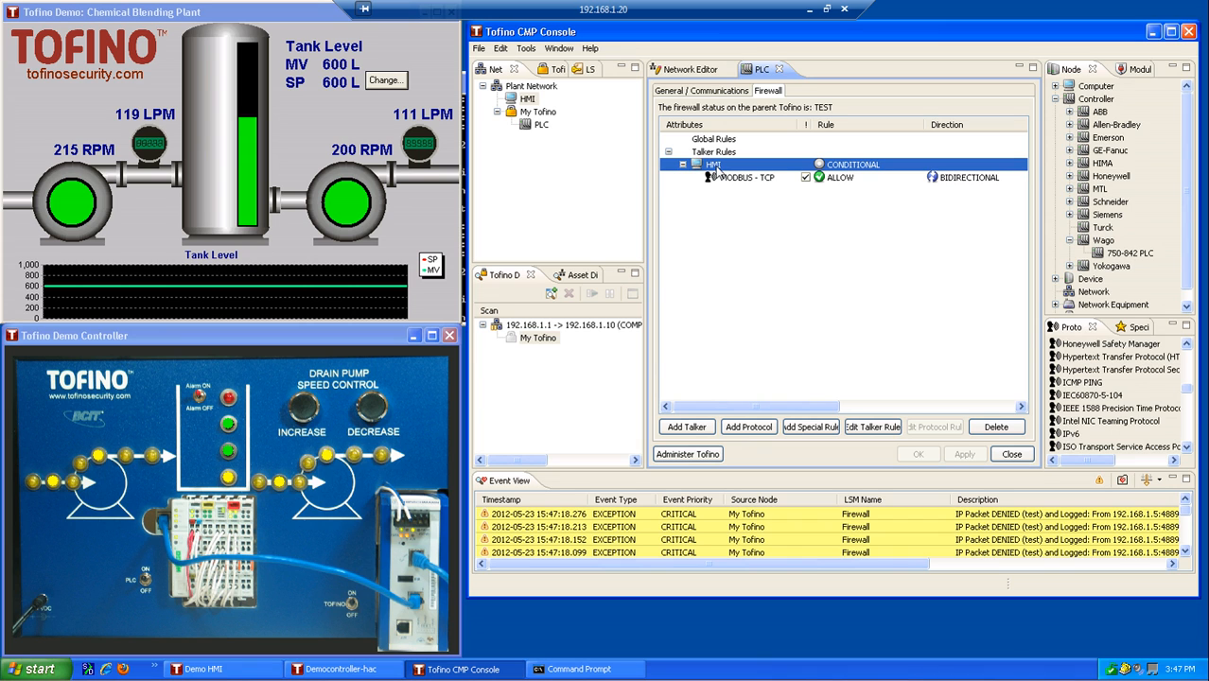
{"action": "left_click", "coordinate": [719, 180]}
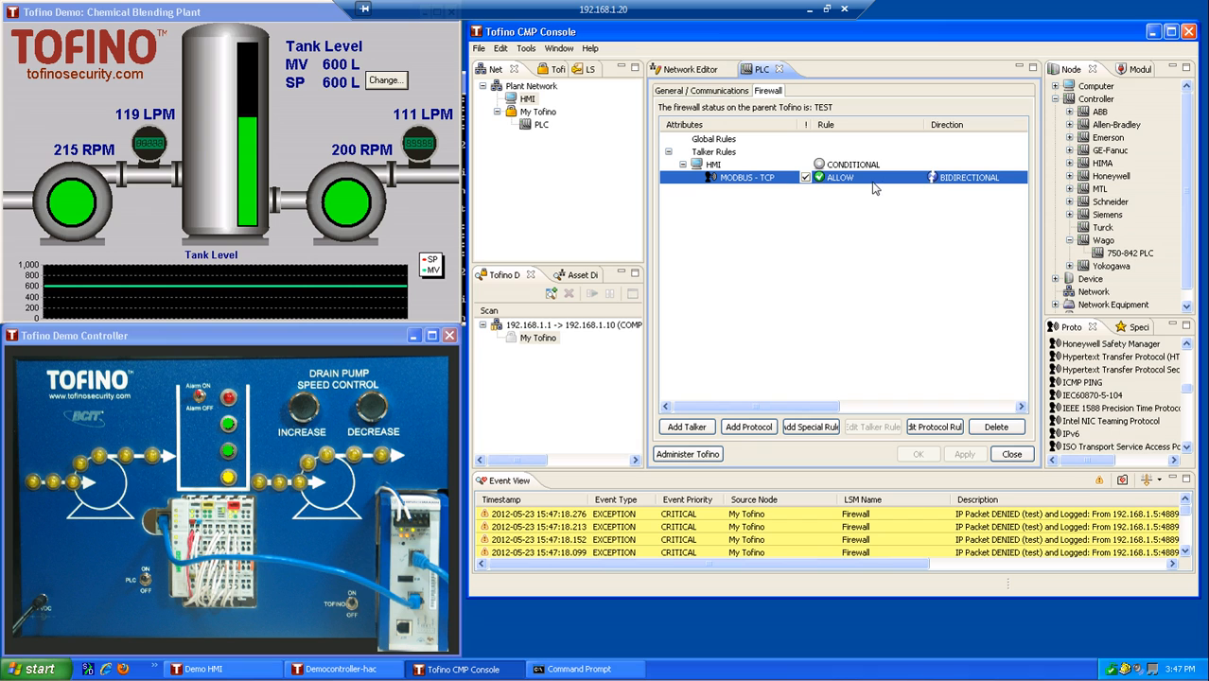
{"action": "left_click", "coordinate": [779, 70]}
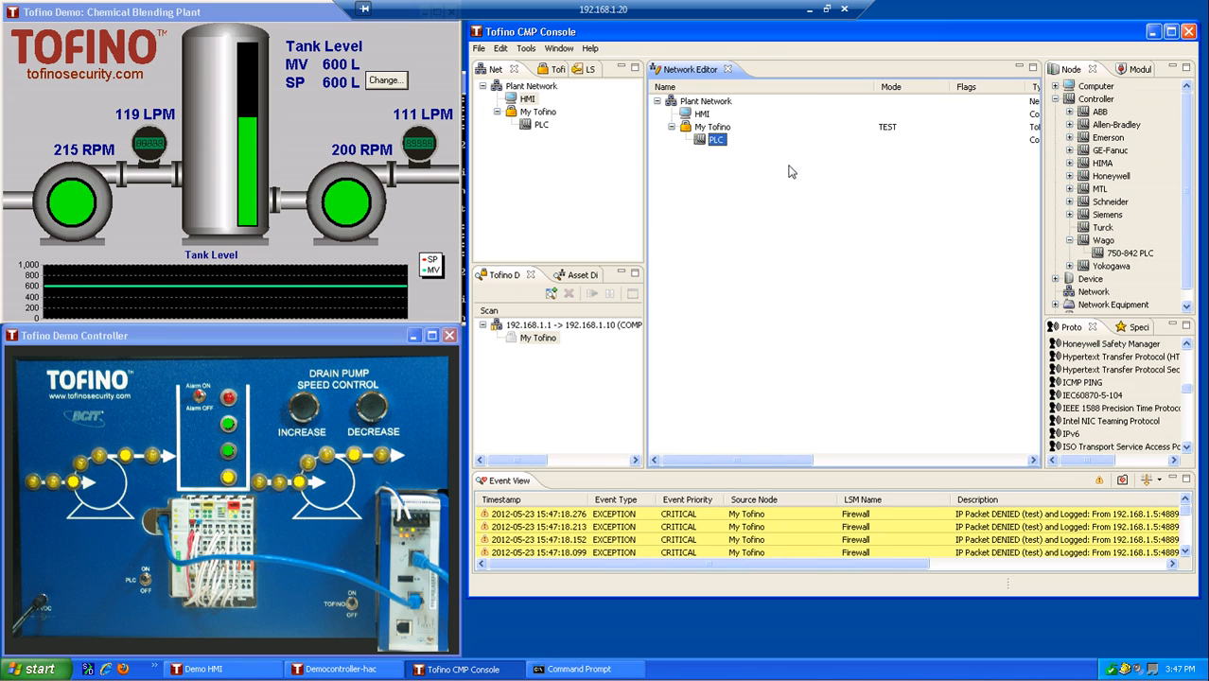
Activate the Modbus TCP Enforcer LSM module on the My Tofino node and close its settings
{"action": "left_click", "coordinate": [720, 128]}
{"action": "double_click", "coordinate": [720, 129]}
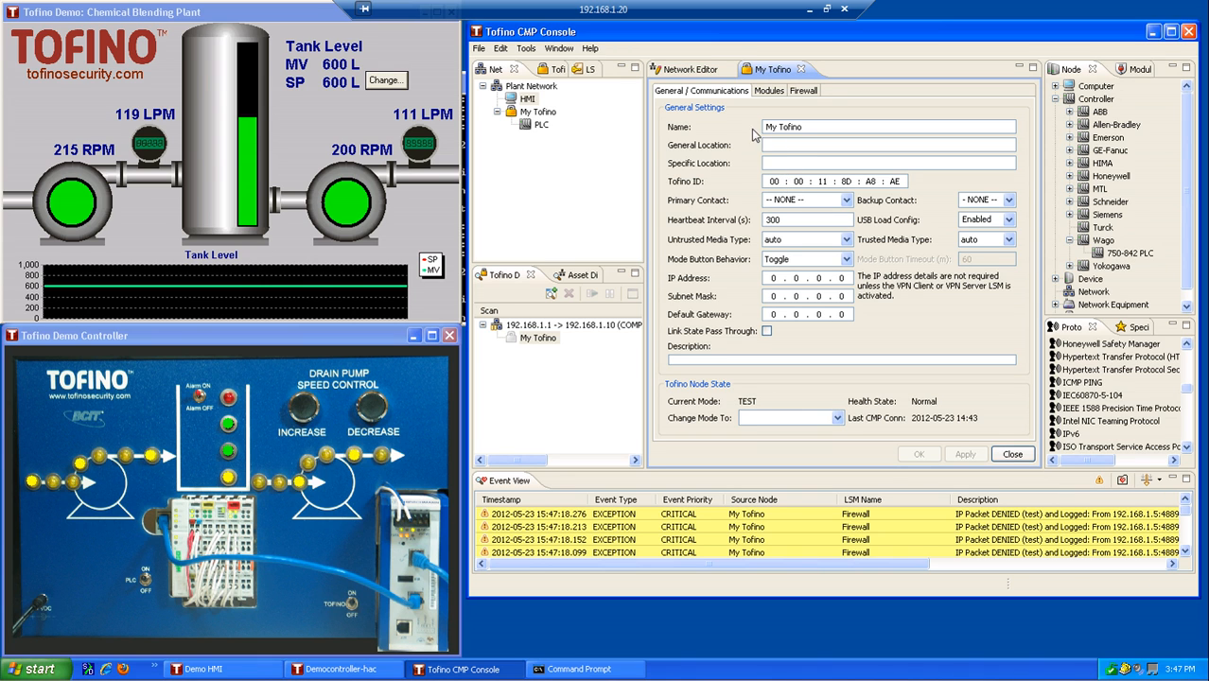
{"action": "left_click", "coordinate": [698, 74]}
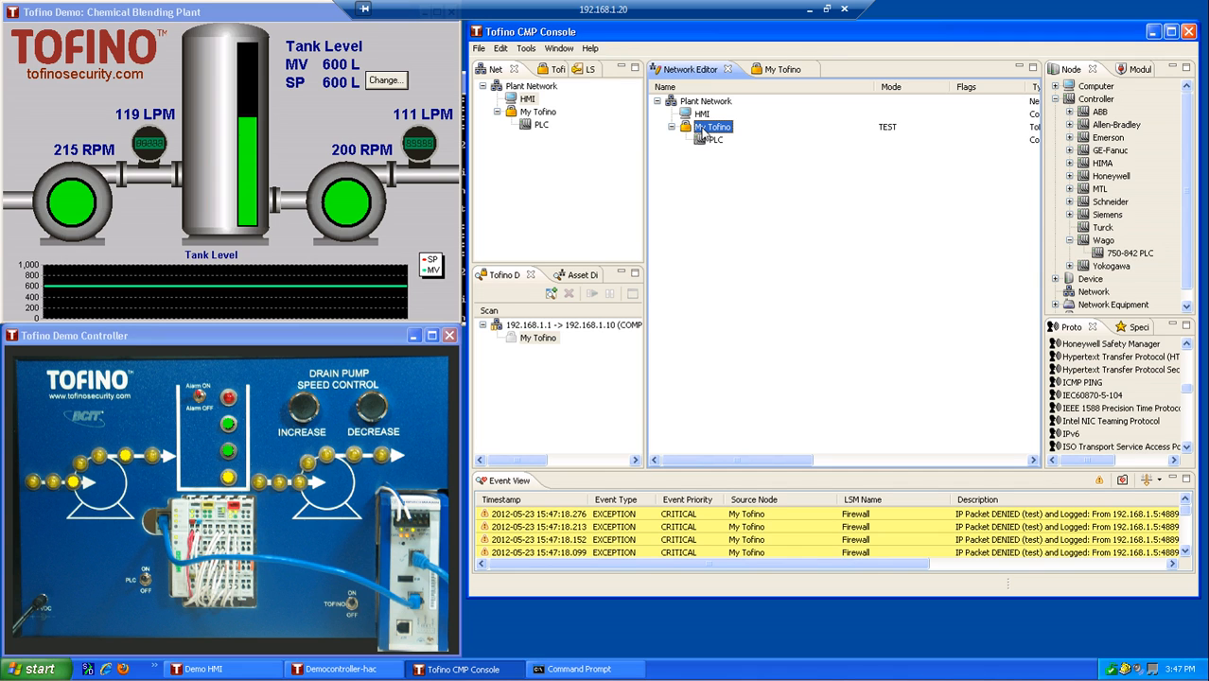
{"action": "left_click", "coordinate": [782, 71]}
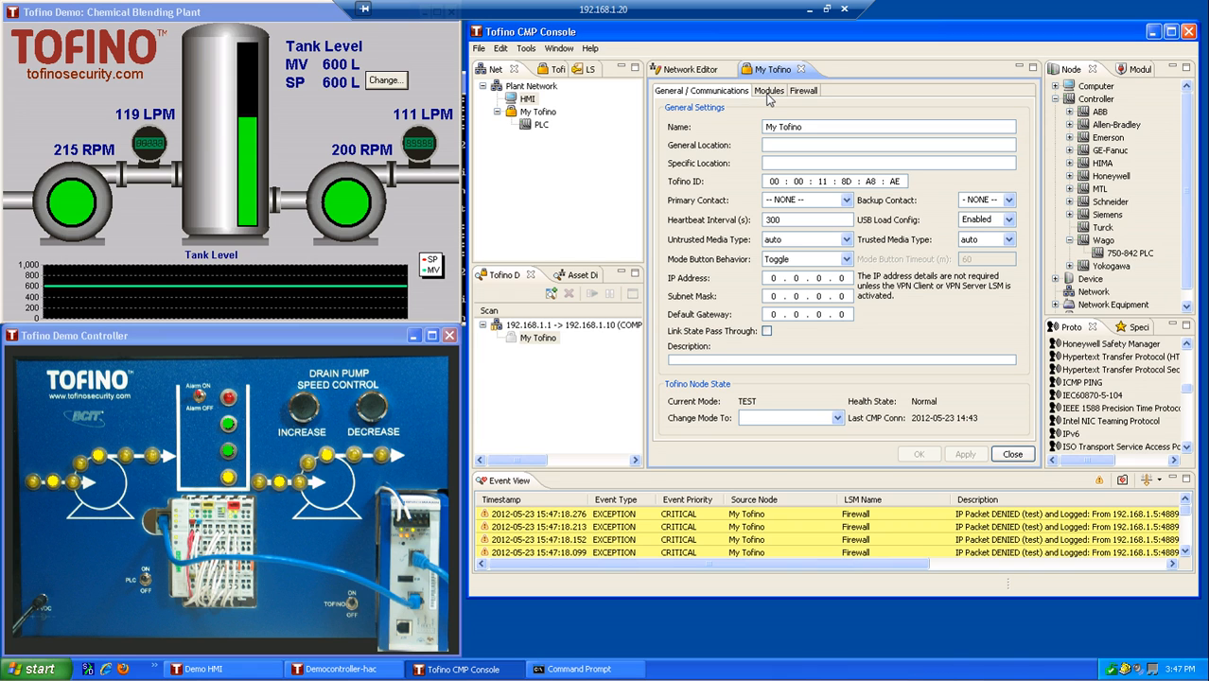
{"action": "left_click", "coordinate": [773, 94]}
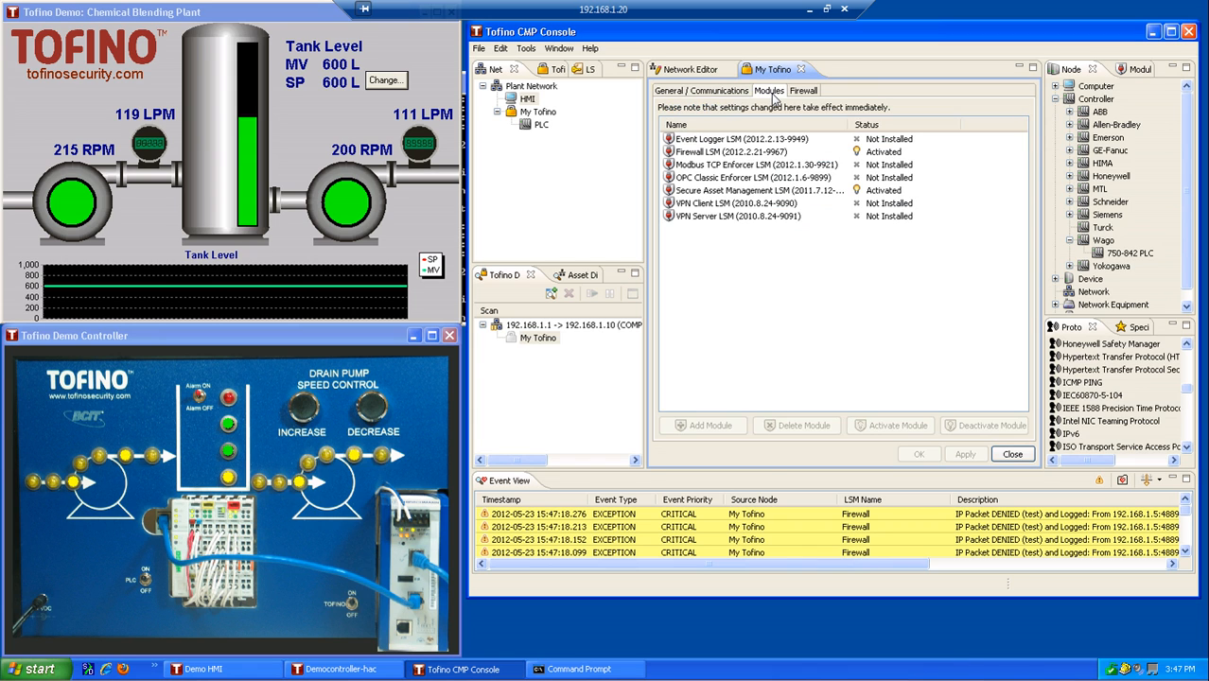
{"action": "left_click", "coordinate": [769, 166]}
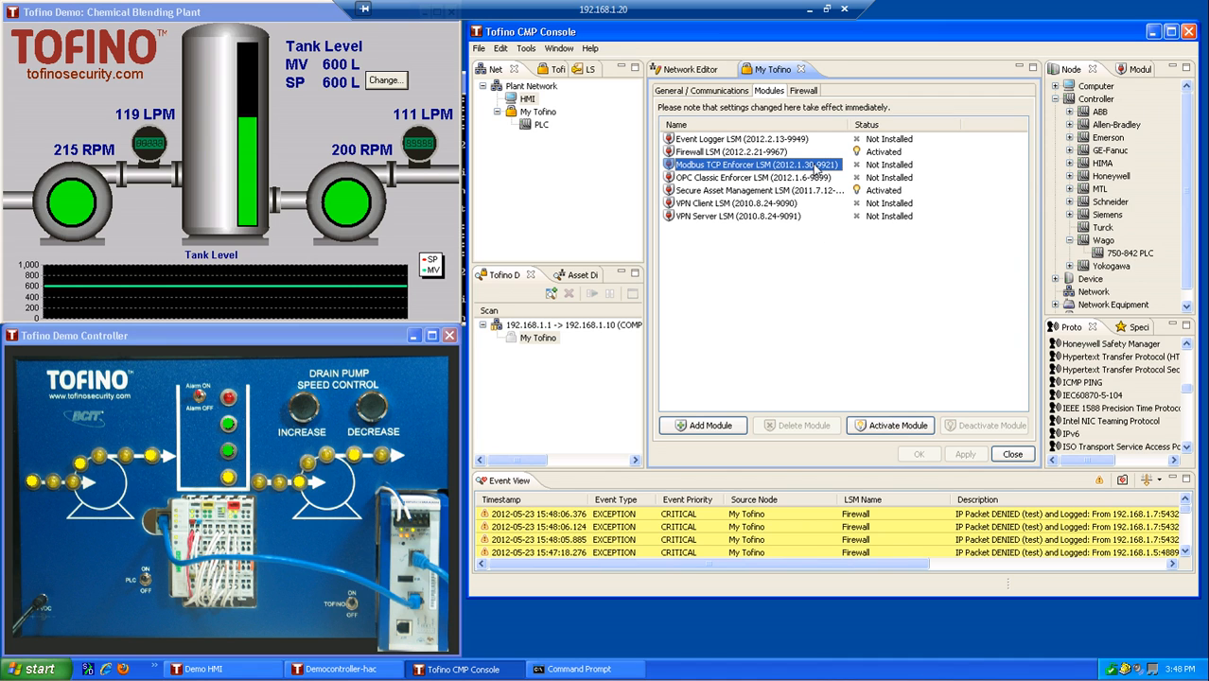
{"action": "left_click", "coordinate": [899, 426]}
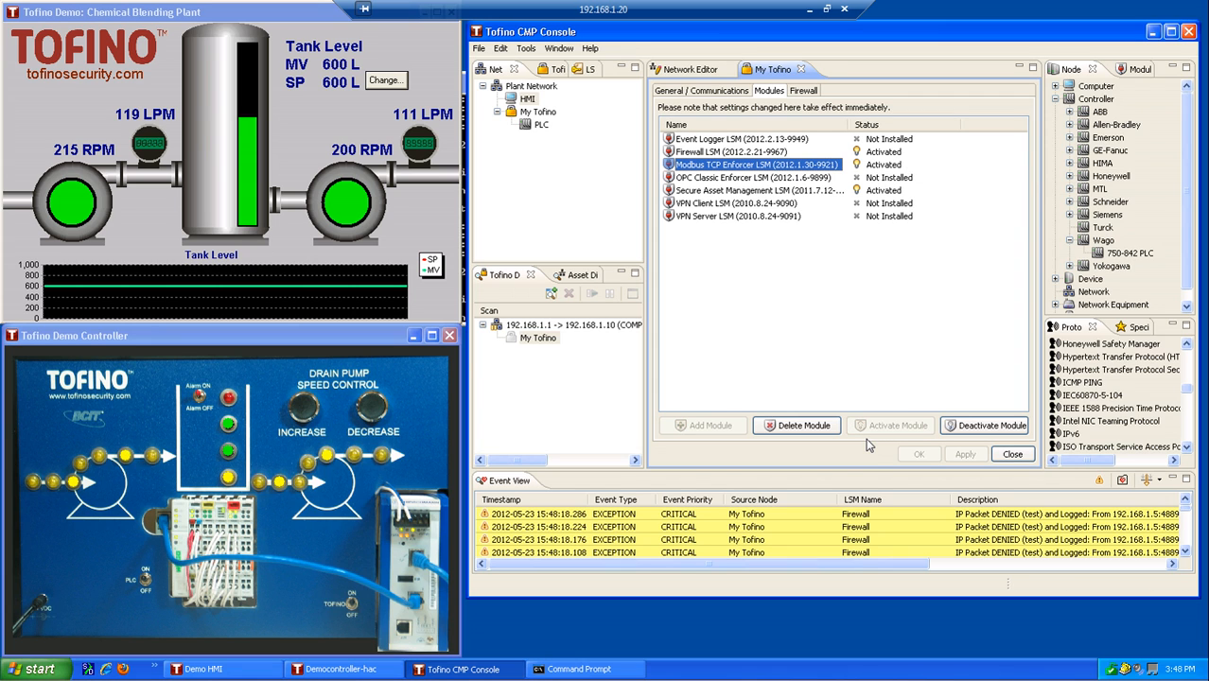
{"action": "left_click", "coordinate": [801, 70]}
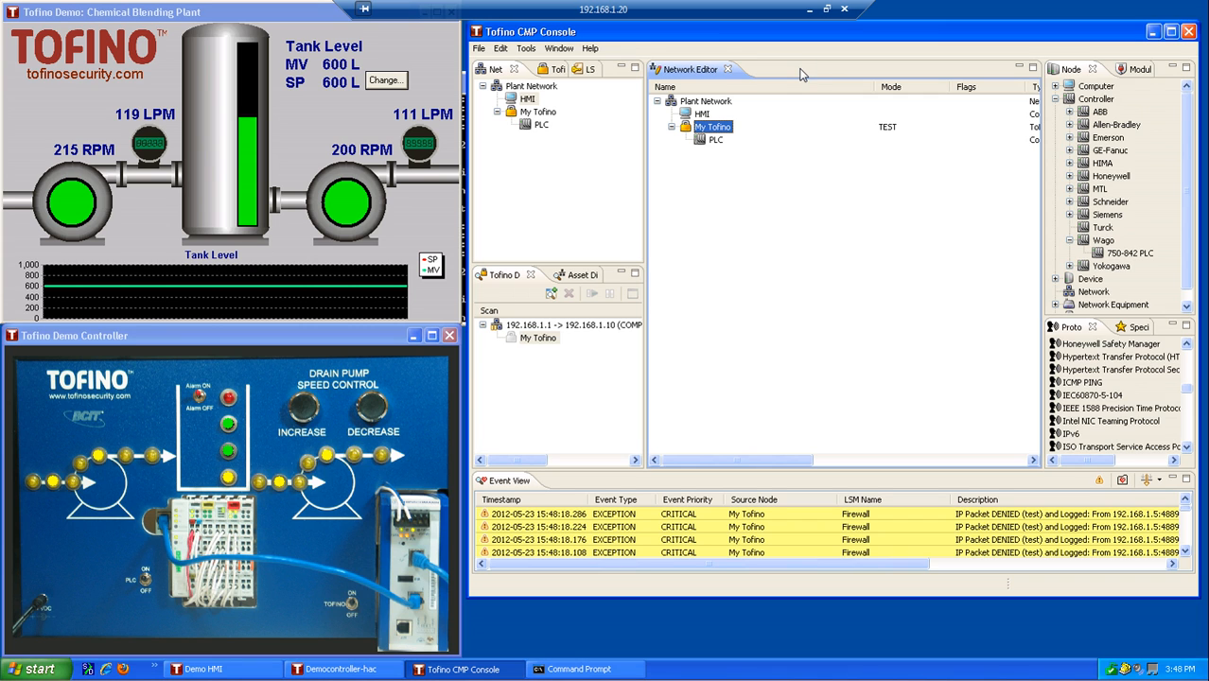
Change the permission of the HMI's MODBUS - TCP rule in the PLC's firewall to ENFORCER
{"action": "left_click", "coordinate": [716, 140]}
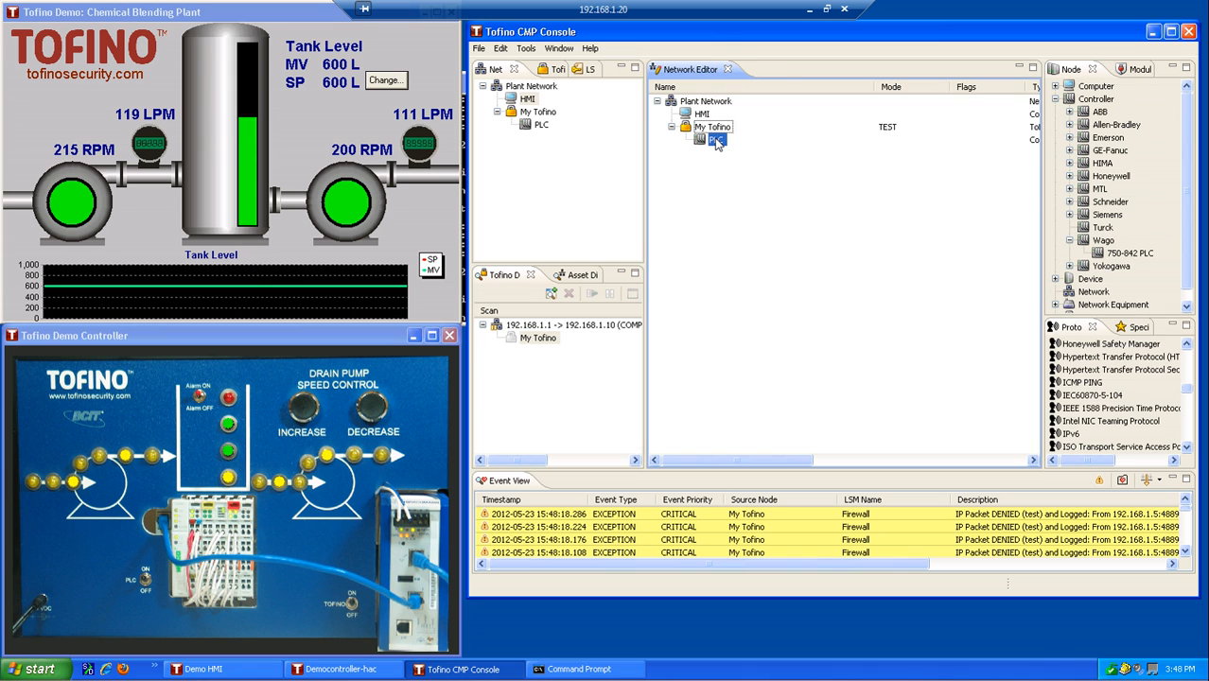
{"action": "double_click", "coordinate": [716, 140]}
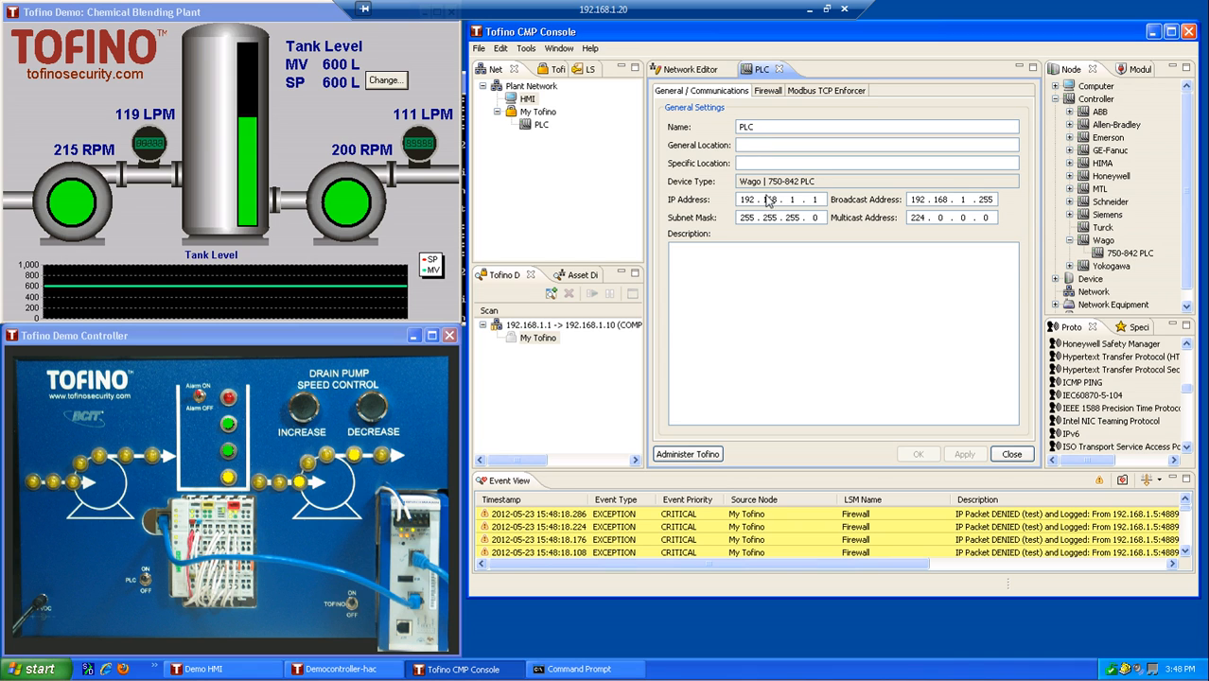
{"action": "left_click", "coordinate": [769, 92]}
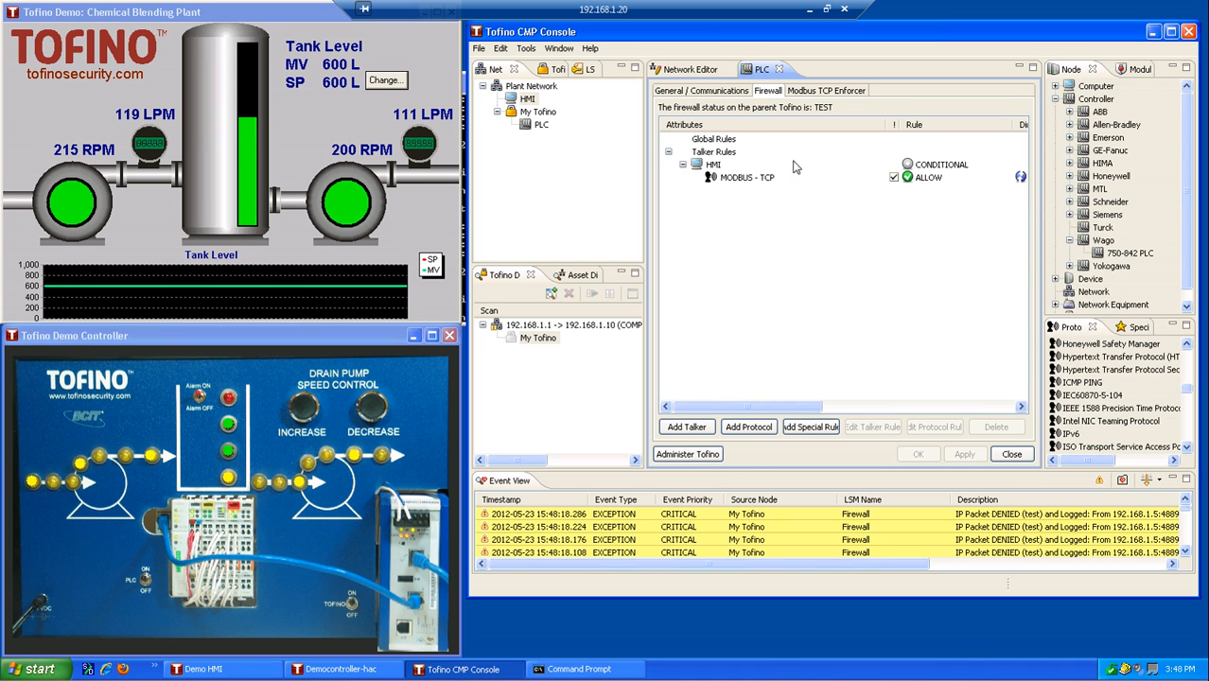
{"action": "left_click", "coordinate": [835, 91]}
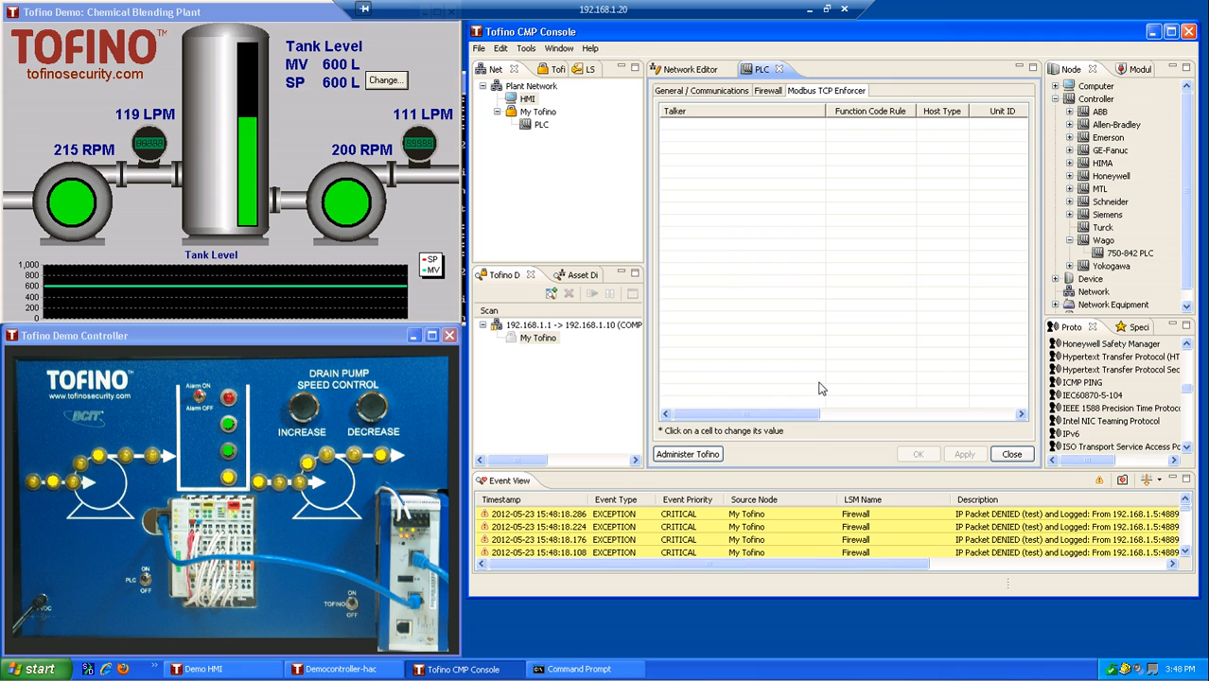
{"action": "left_click", "coordinate": [771, 92]}
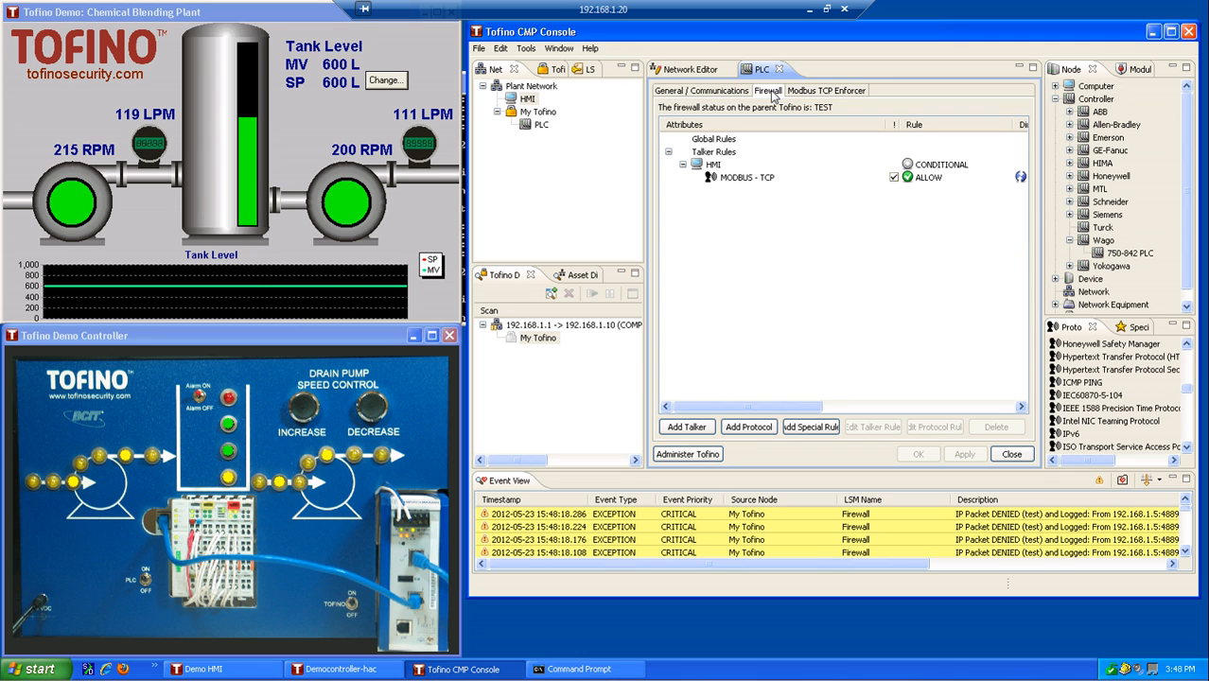
{"action": "left_click", "coordinate": [770, 182]}
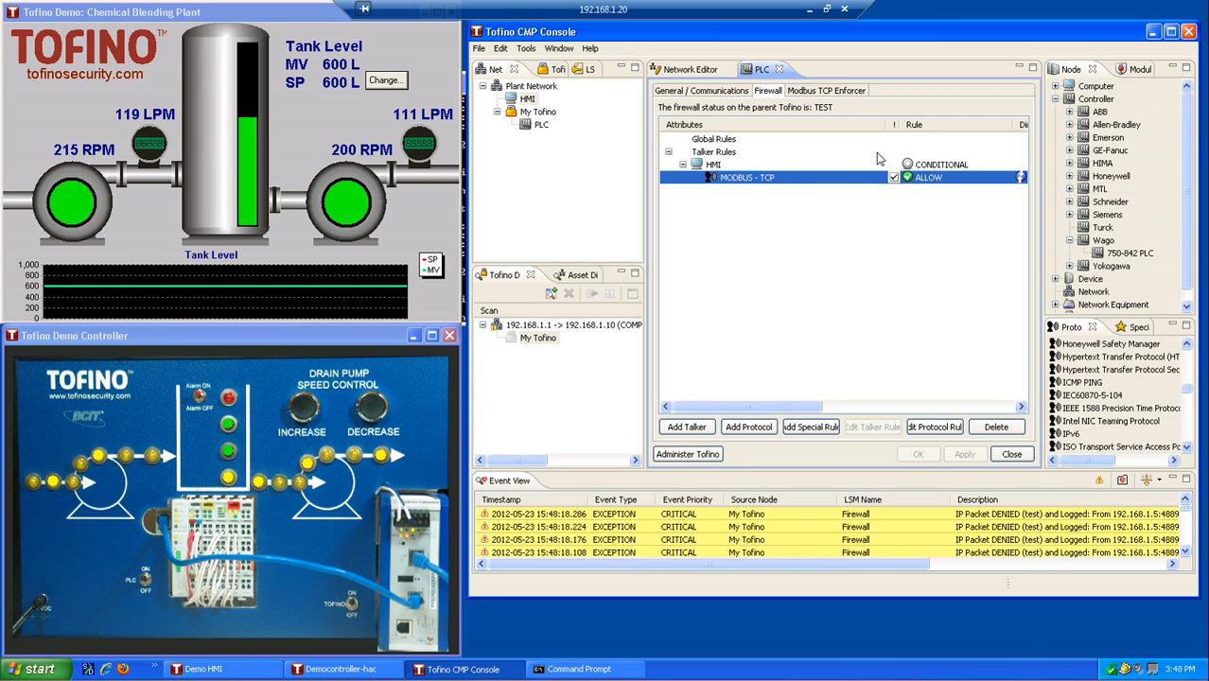
{"action": "left_click_drag", "start_coordinate": [800, 130], "coordinate": [793, 128]}
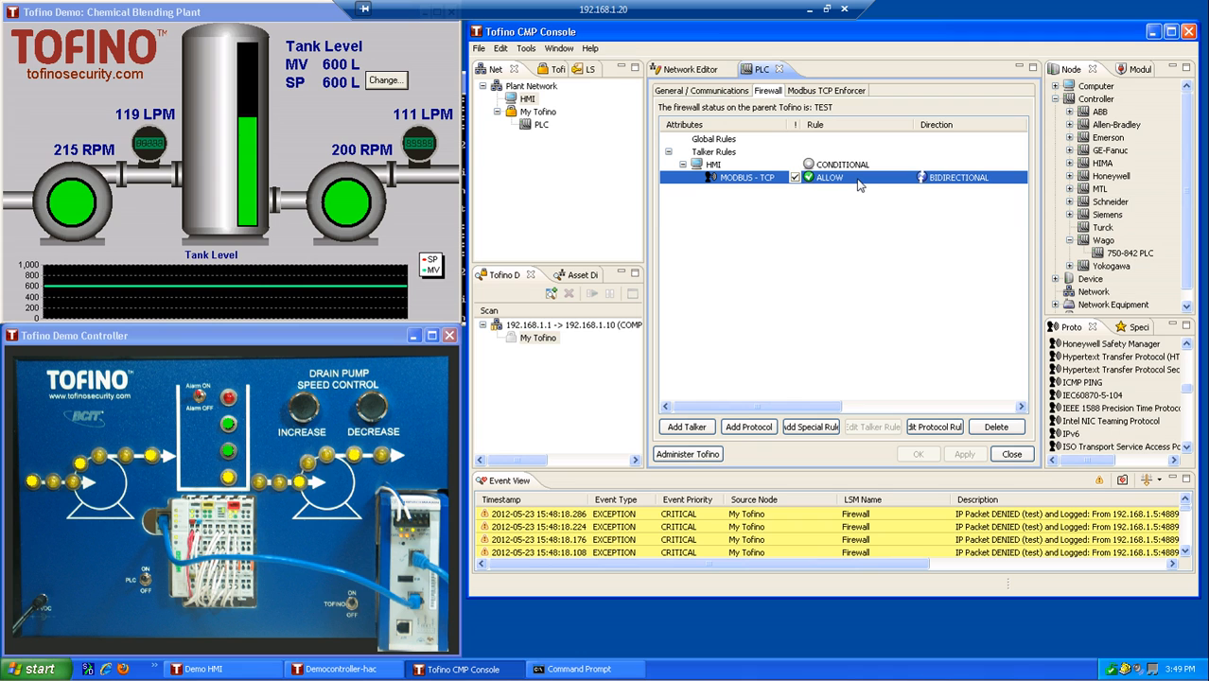
{"action": "double_click", "coordinate": [859, 178]}
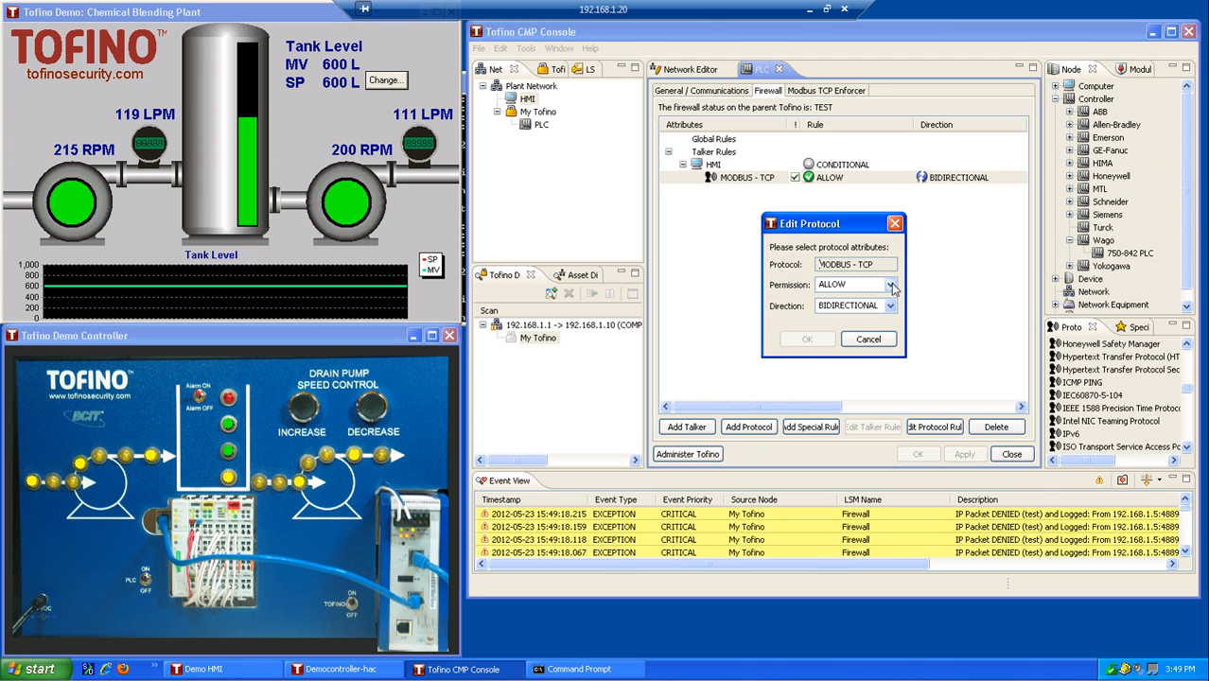
{"action": "left_click", "coordinate": [891, 285]}
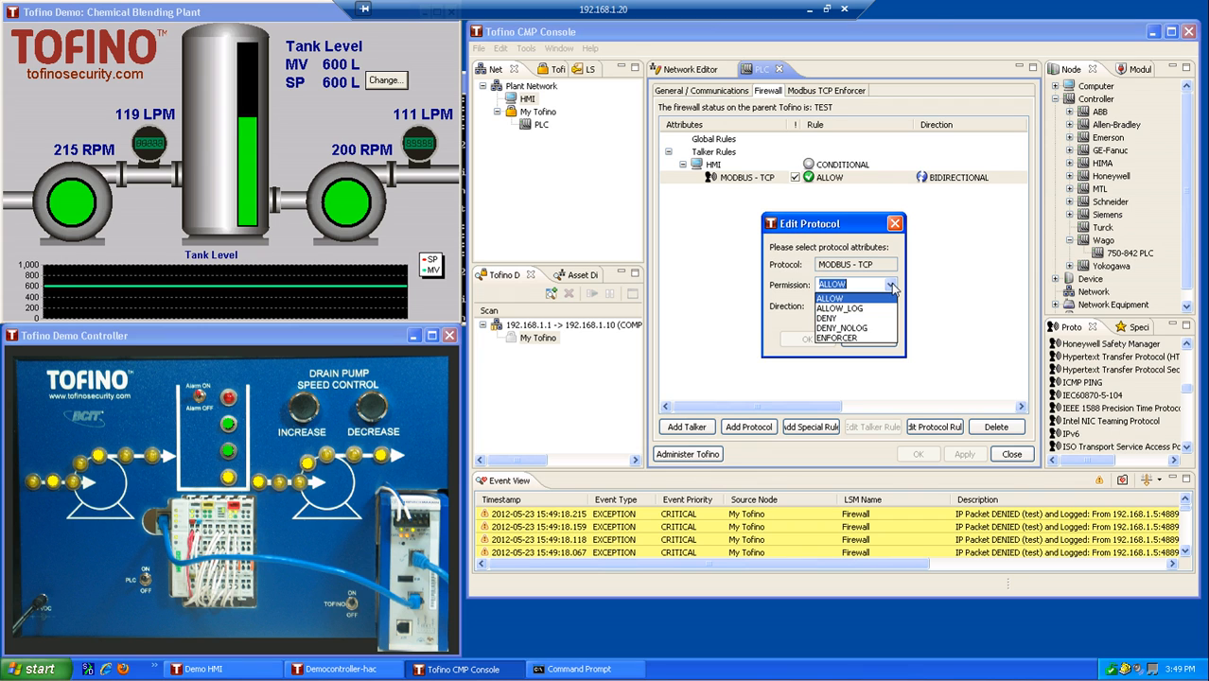
{"action": "left_click", "coordinate": [867, 338]}
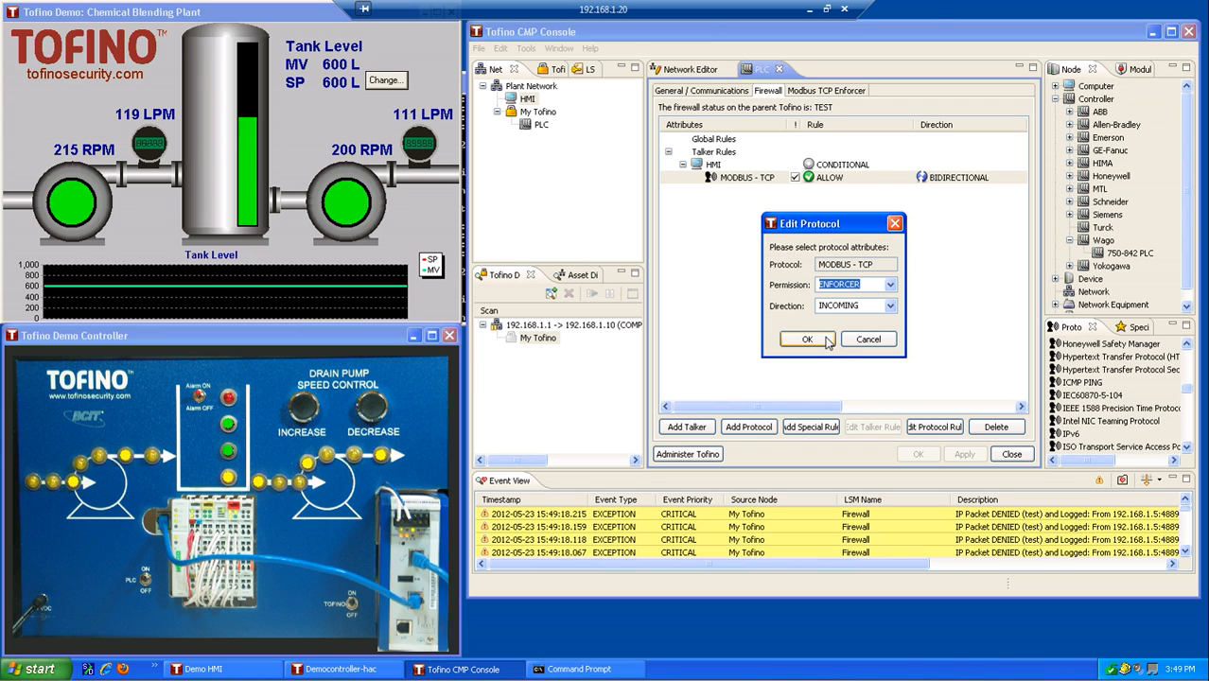
{"action": "left_click", "coordinate": [826, 341]}
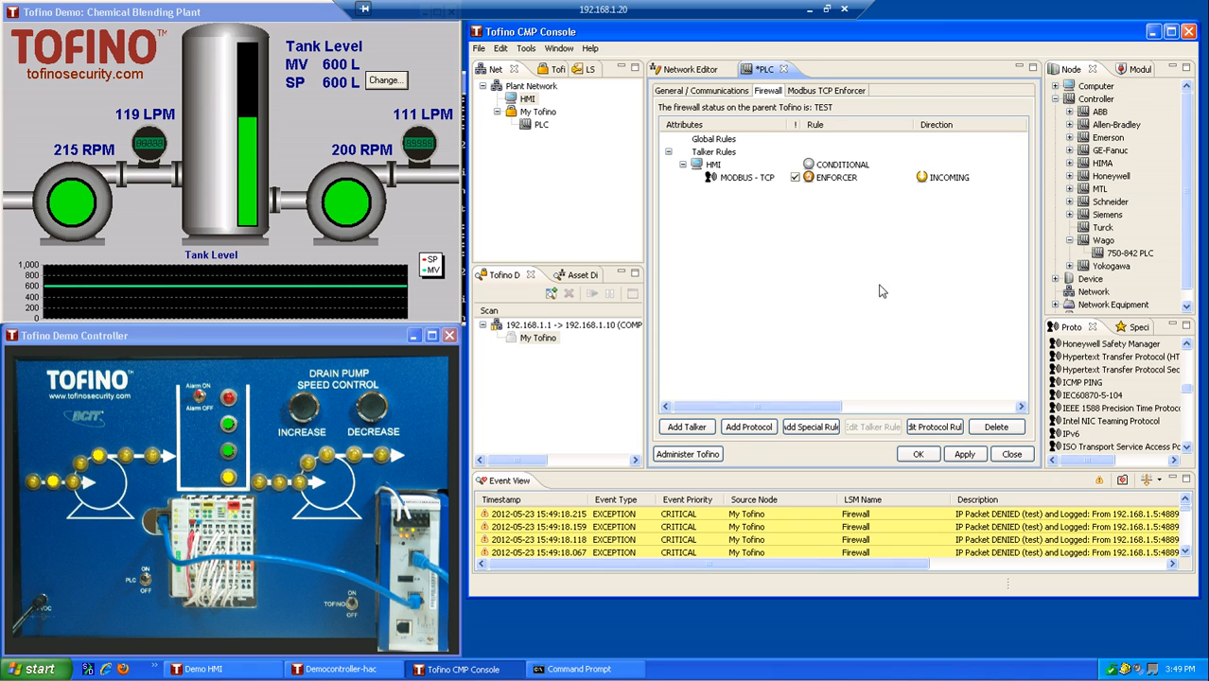
Add a function code to the HMI talker in the PLC's Modbus TCP Enforcer settings and set it to 3 Read Holding Registers
{"action": "left_click", "coordinate": [846, 182]}
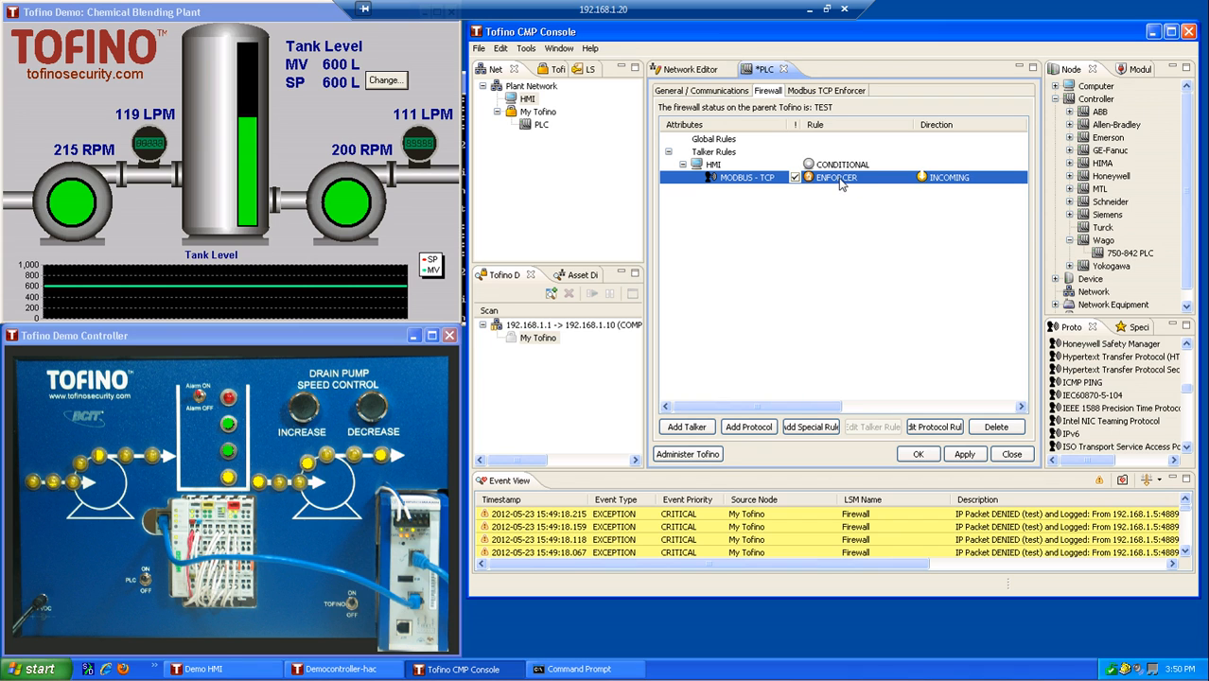
{"action": "left_click", "coordinate": [845, 92]}
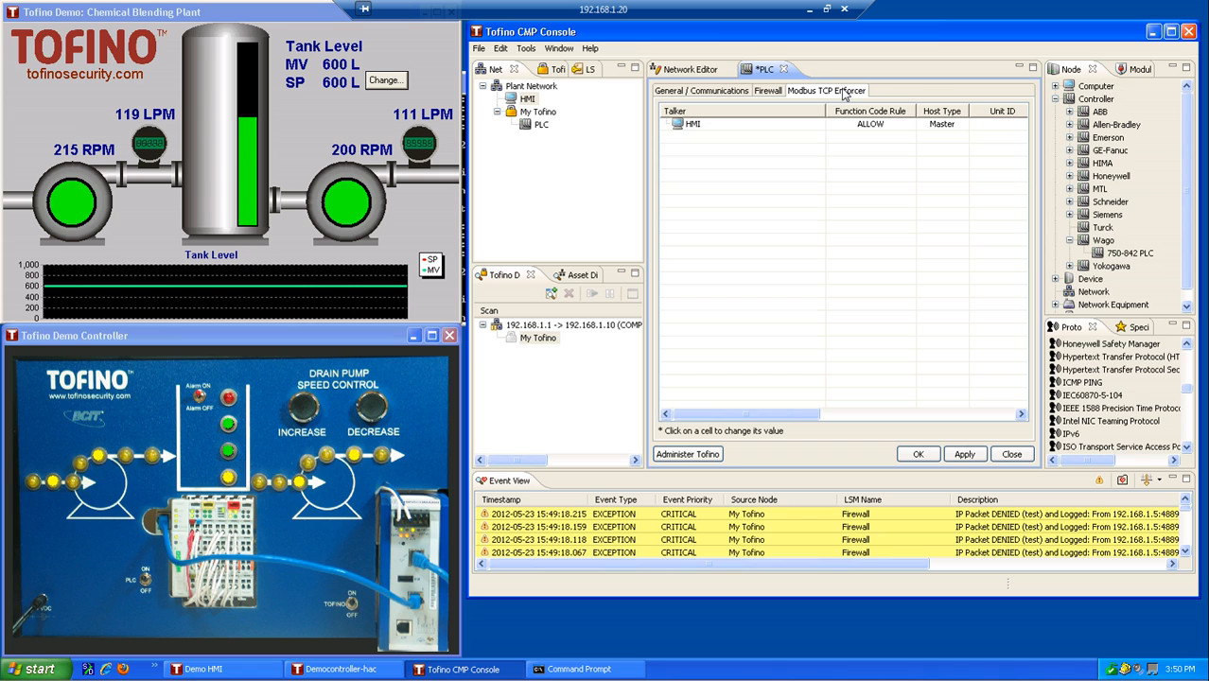
{"action": "left_click", "coordinate": [693, 126]}
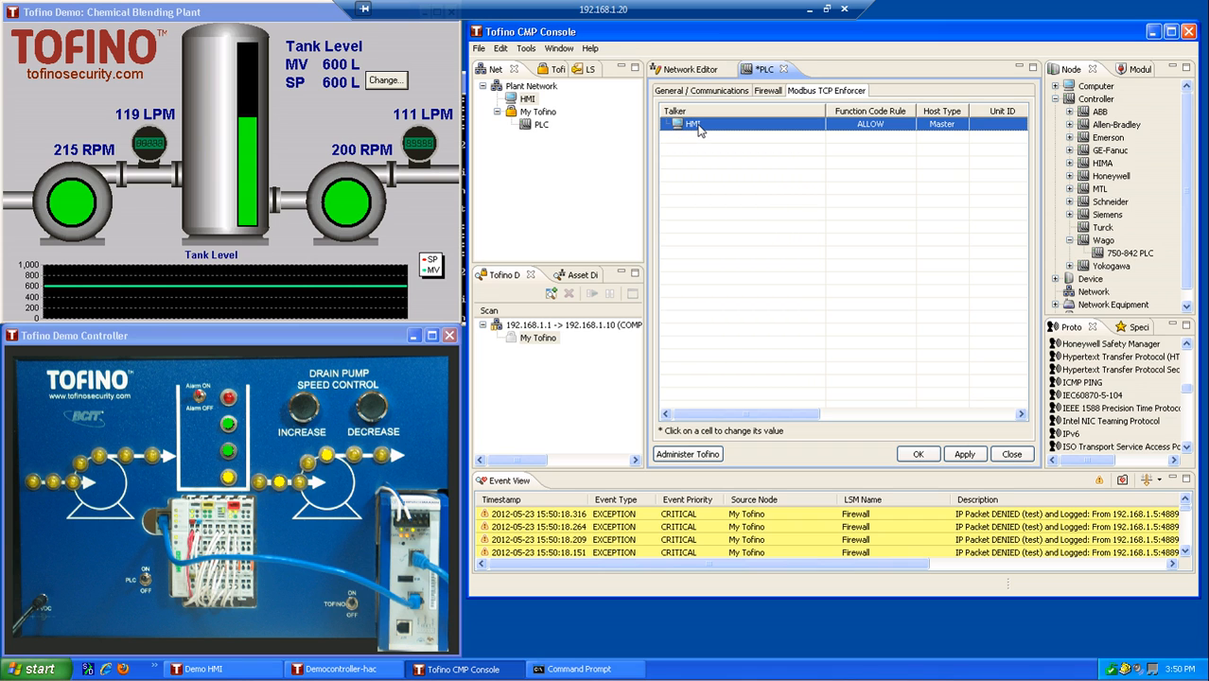
{"action": "right_click", "coordinate": [700, 125]}
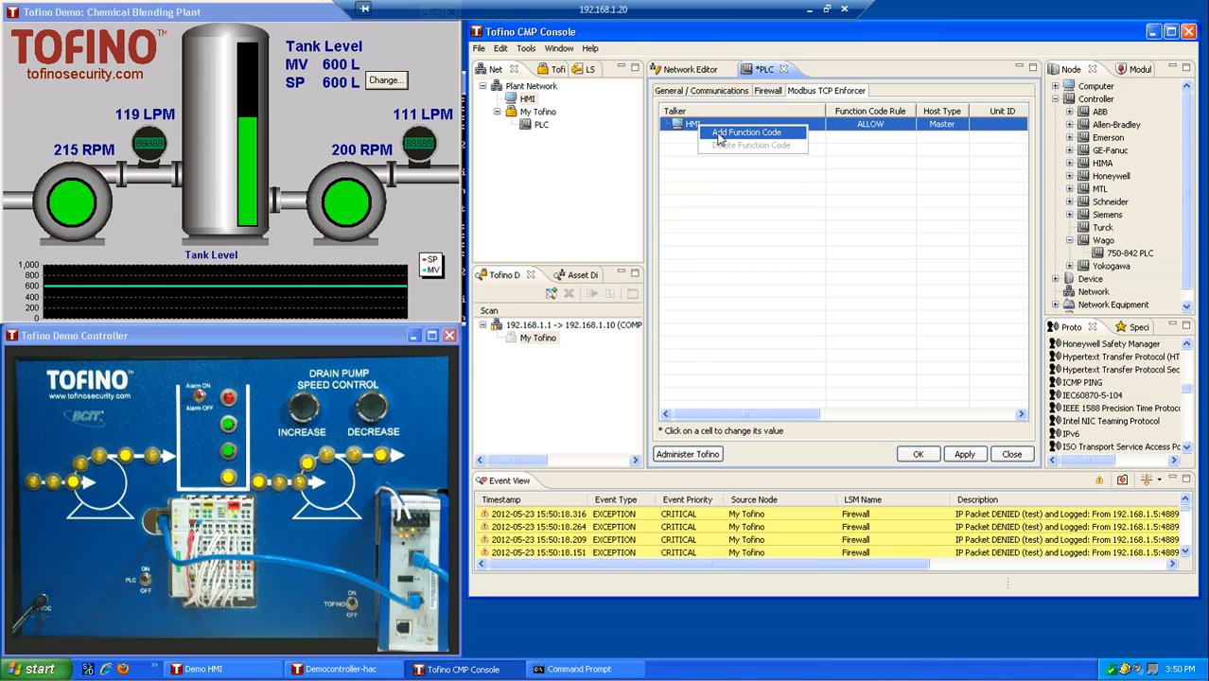
{"action": "left_click", "coordinate": [721, 138]}
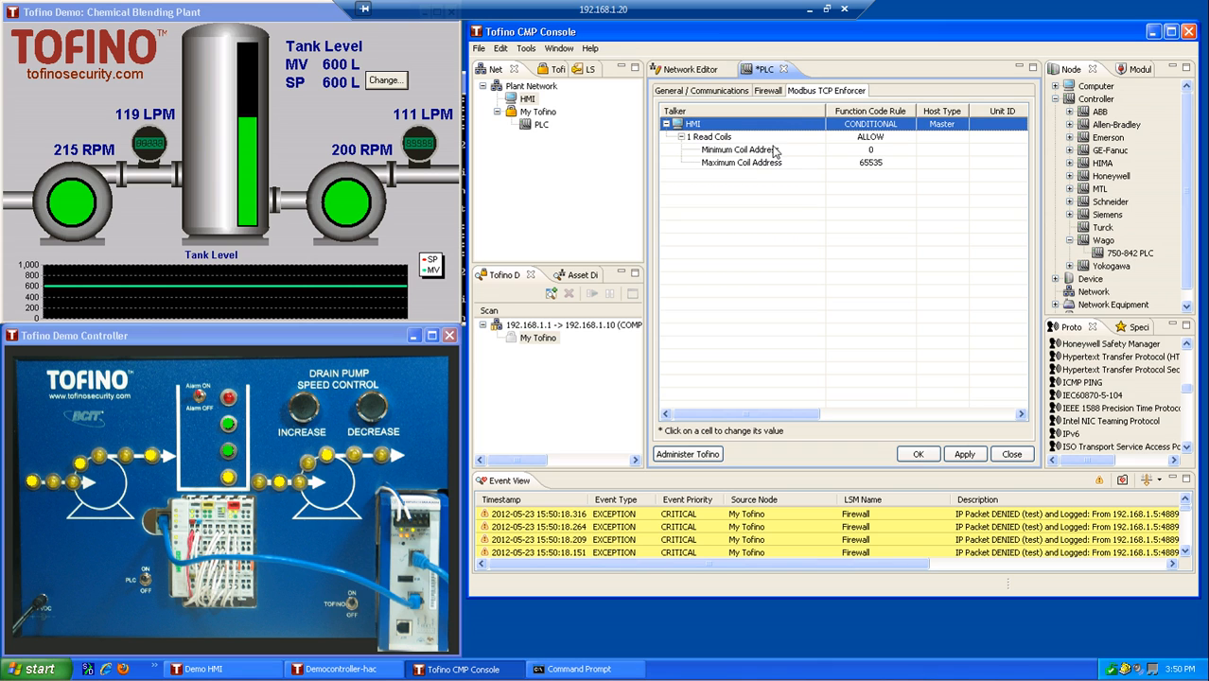
{"action": "left_click", "coordinate": [821, 138]}
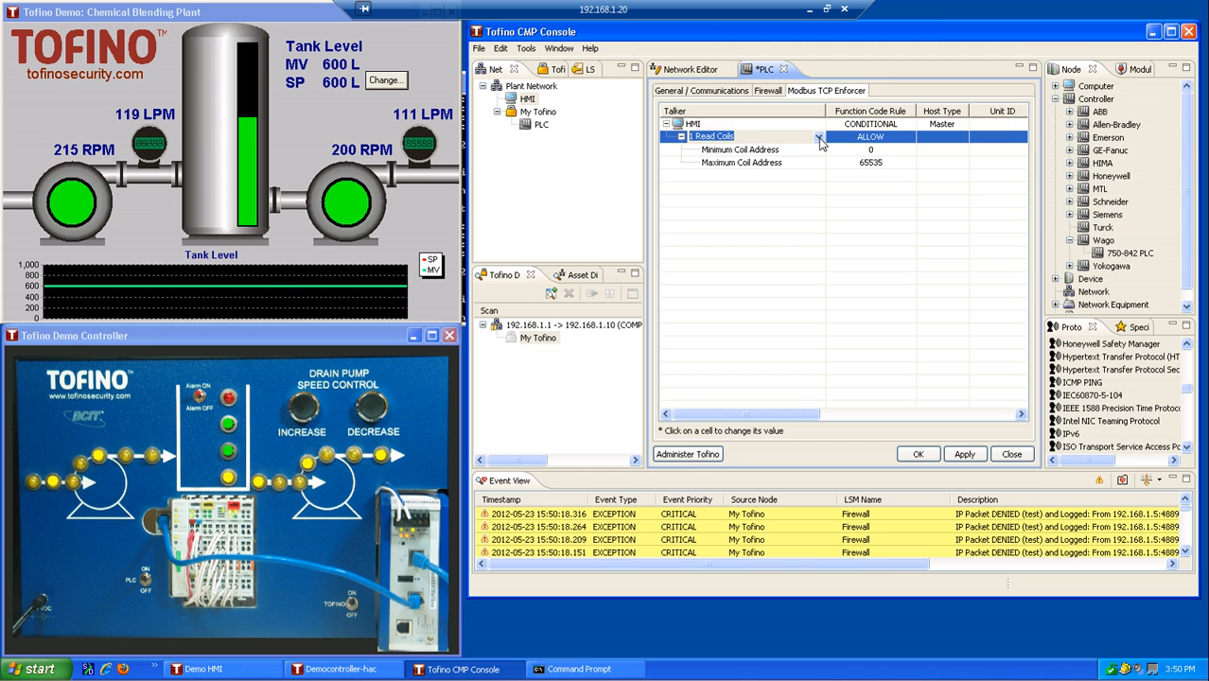
{"action": "left_click", "coordinate": [820, 137]}
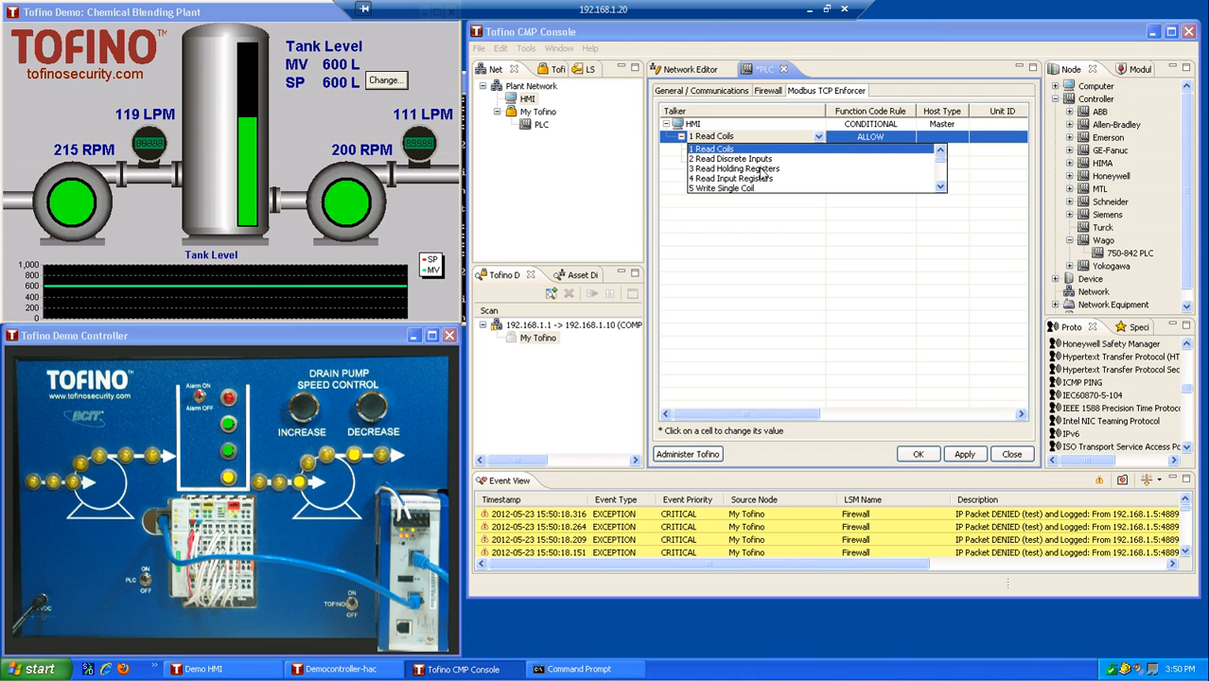
{"action": "left_click", "coordinate": [760, 170]}
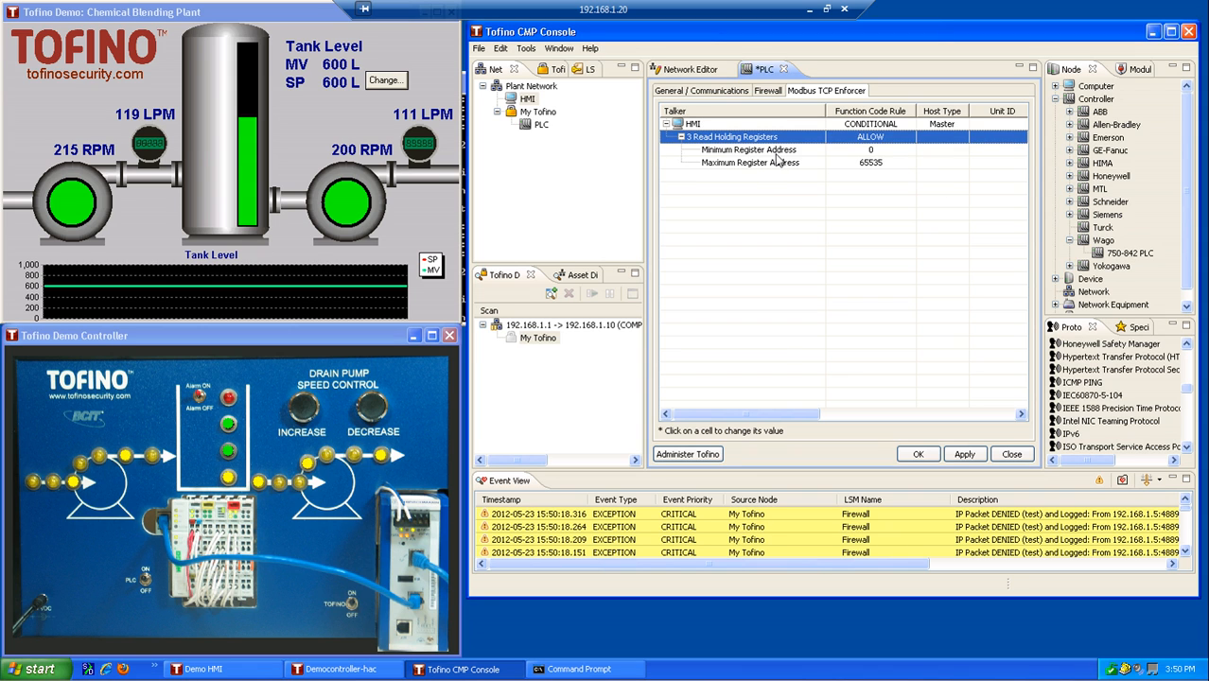
Limit the Read Holding Registers function code to a minimum register address of 12288 and a maximum of 12387
{"action": "left_click", "coordinate": [779, 152]}
{"action": "left_click", "coordinate": [856, 151]}
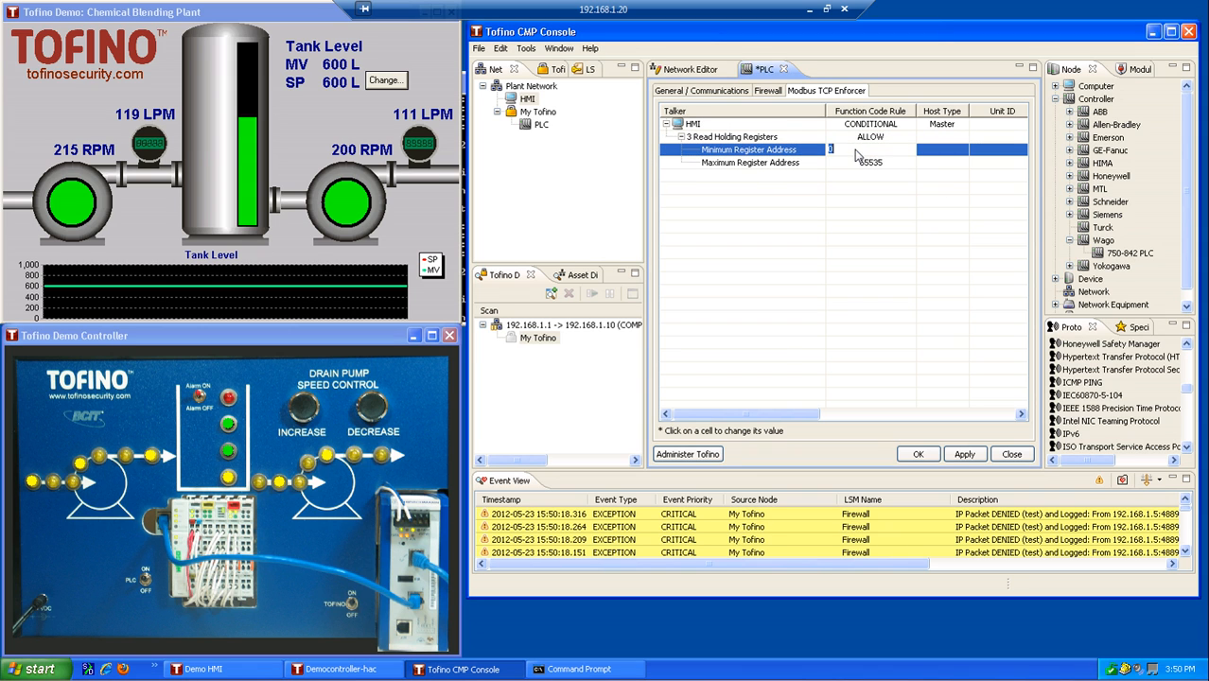
{"action": "type", "text": "12288"}
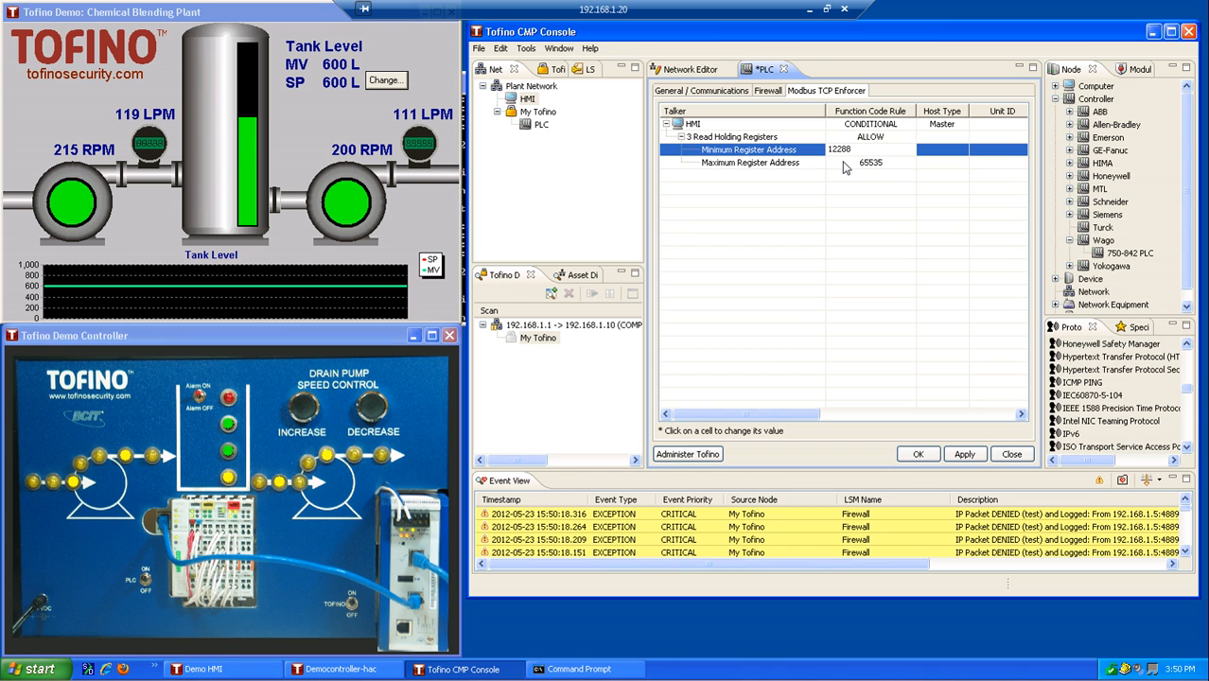
{"action": "left_click", "coordinate": [847, 163]}
{"action": "type", "text": "12387"}
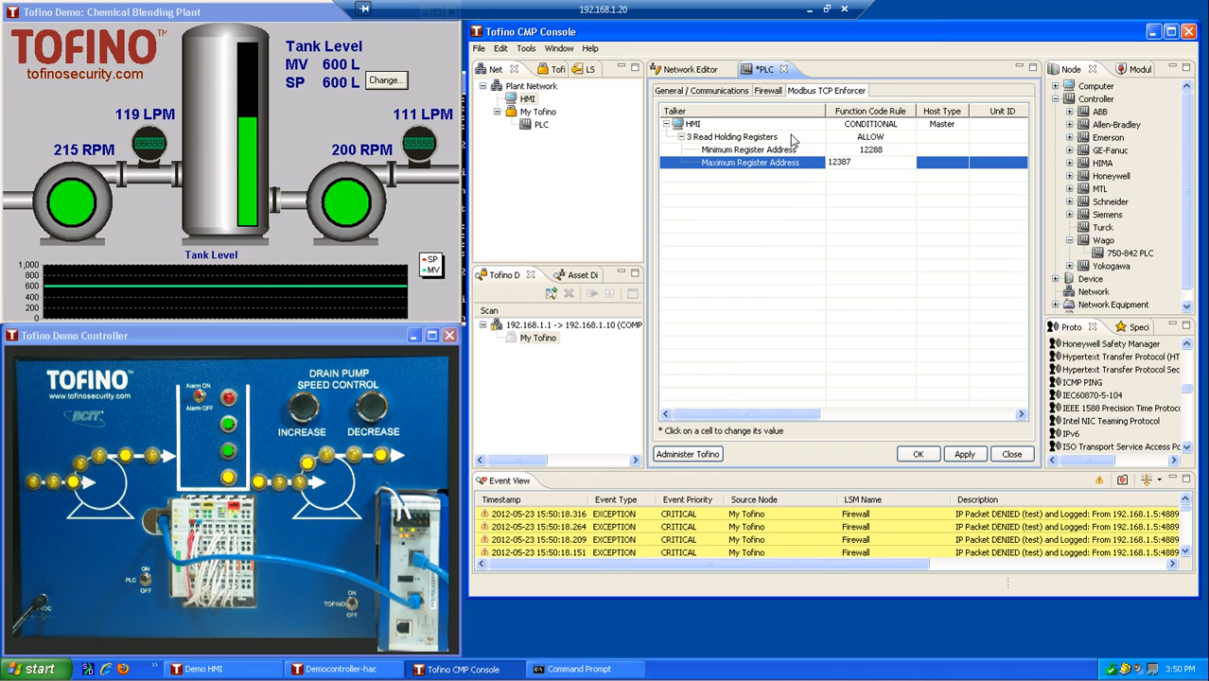
{"action": "left_click", "coordinate": [791, 138]}
{"action": "left_click", "coordinate": [793, 130]}
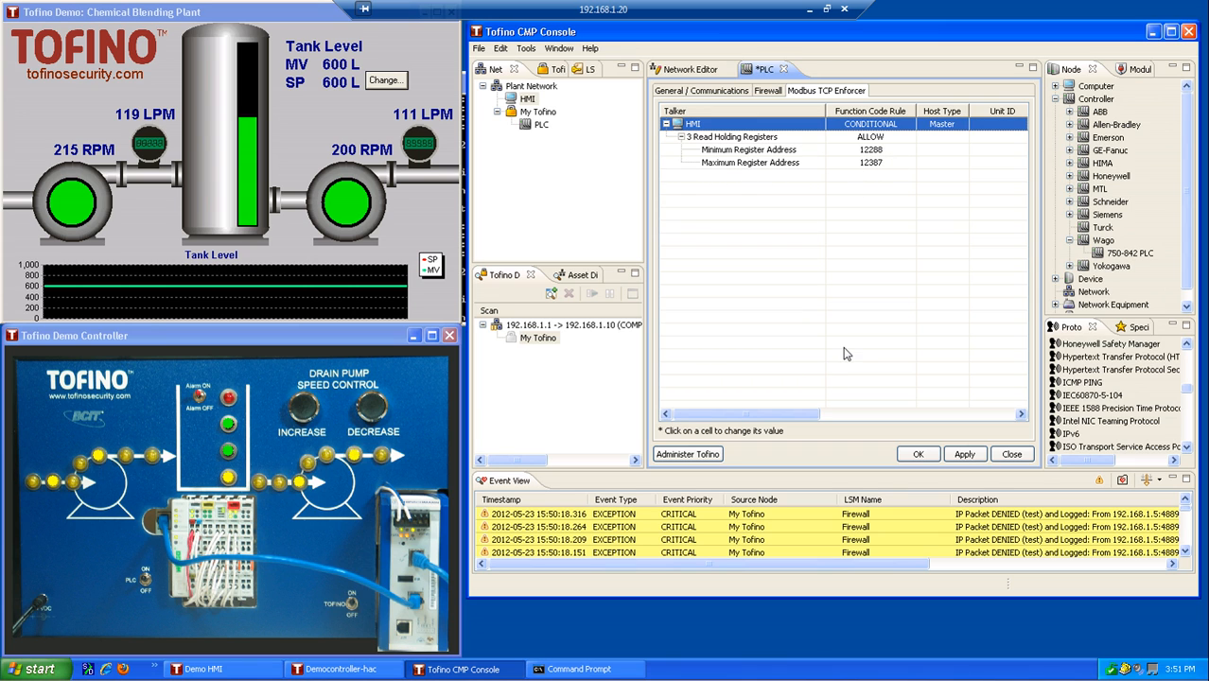
Review the HMI's MODBUS - TCP firewall rule against its Modbus TCP Enforcer settings, and save the PLC's configuration
{"action": "left_click", "coordinate": [766, 92]}
{"action": "left_click", "coordinate": [838, 184]}
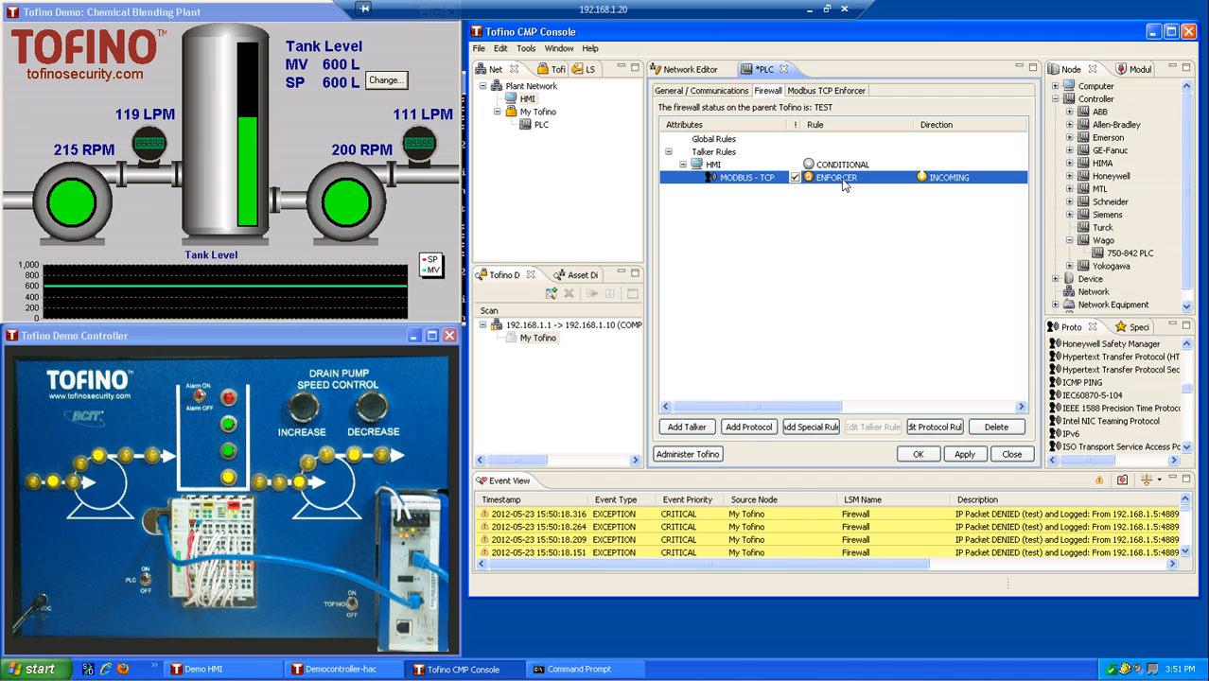
{"action": "left_click", "coordinate": [837, 93]}
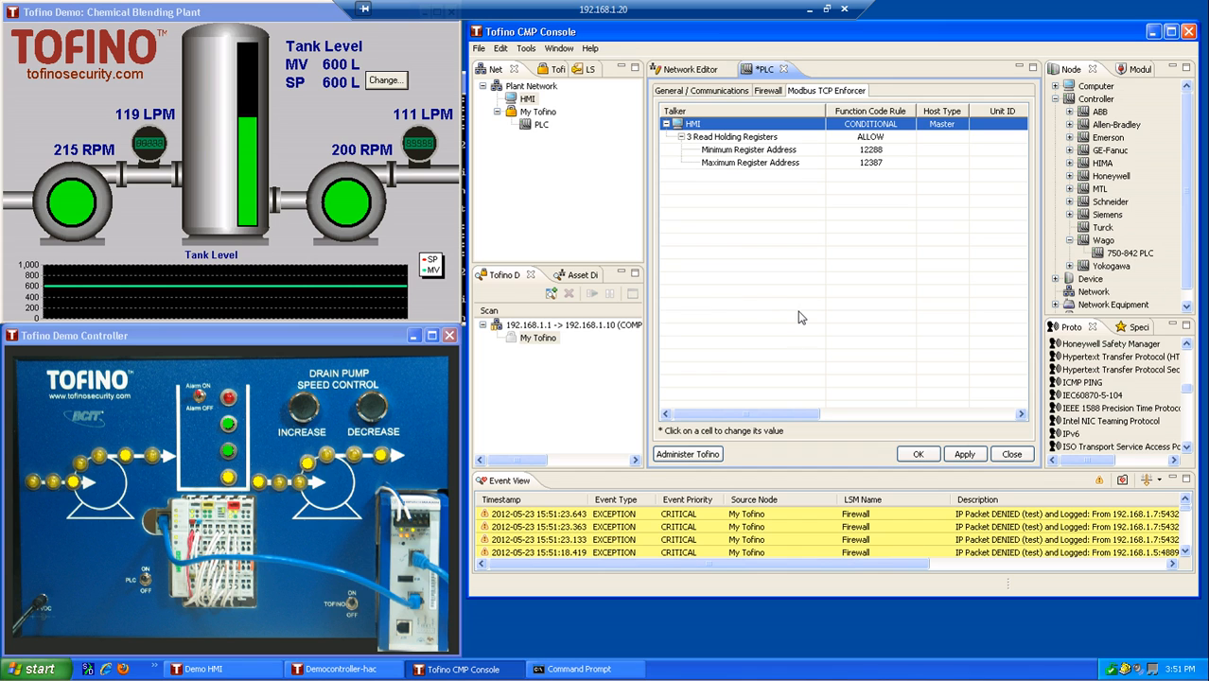
{"action": "left_click", "coordinate": [917, 455]}
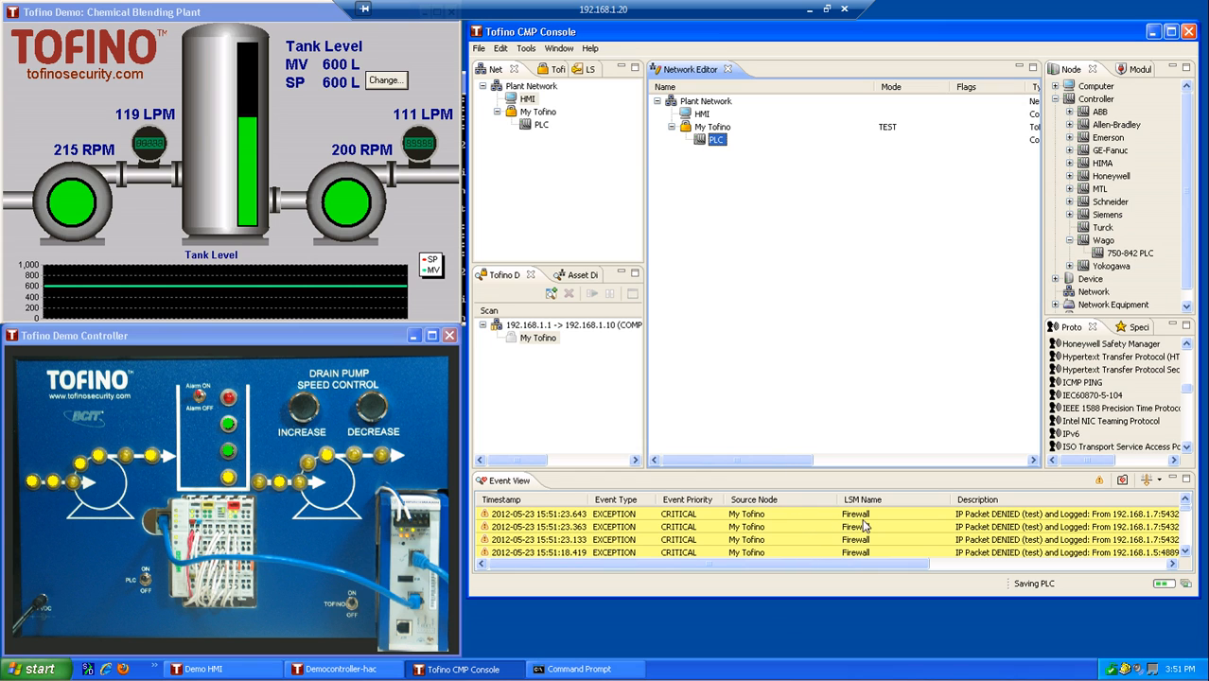
Select all logged events in the Event View and acknowledge them to clear the list
{"action": "left_click", "coordinate": [987, 518]}
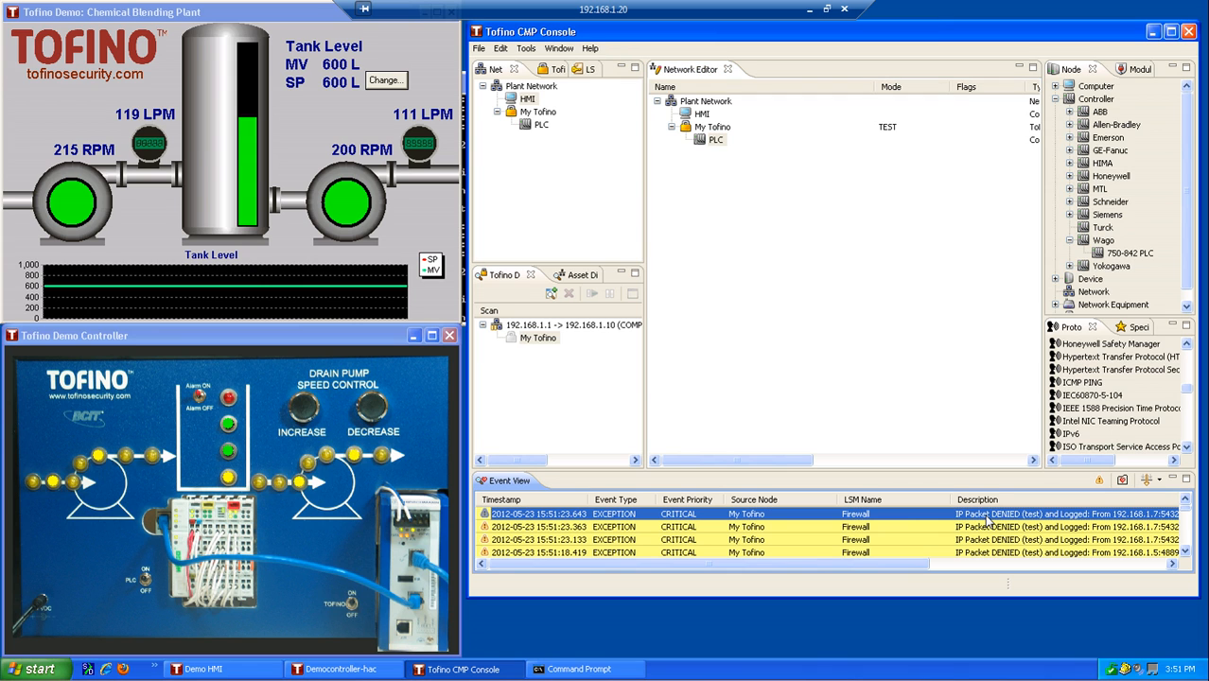
{"action": "key", "text": "ctrl+a"}
{"action": "right_click", "coordinate": [988, 520]}
{"action": "left_click", "coordinate": [1005, 526]}
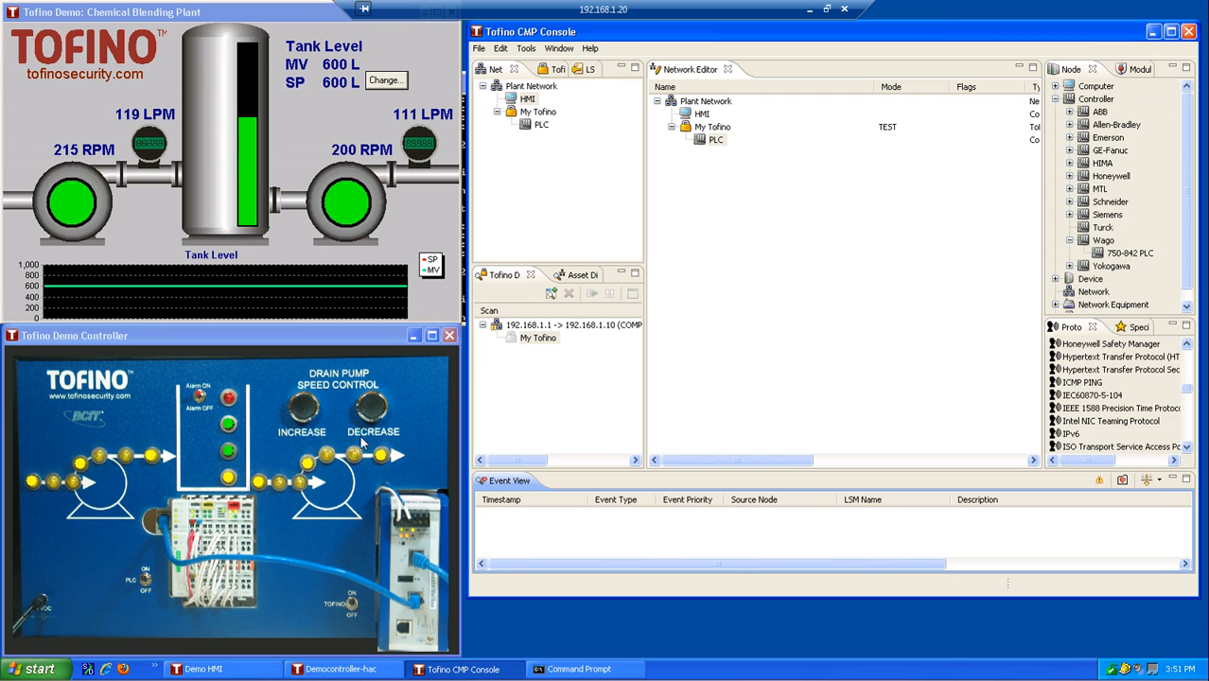
In the Tofino Demo Controller, repeatedly increase and decrease the drain pump speed, ending at 400 RPM
{"action": "left_click", "coordinate": [303, 410]}
{"action": "left_click", "coordinate": [303, 410]}
{"action": "left_click", "coordinate": [303, 409]}
{"action": "left_click", "coordinate": [303, 410]}
{"action": "left_click", "coordinate": [376, 407]}
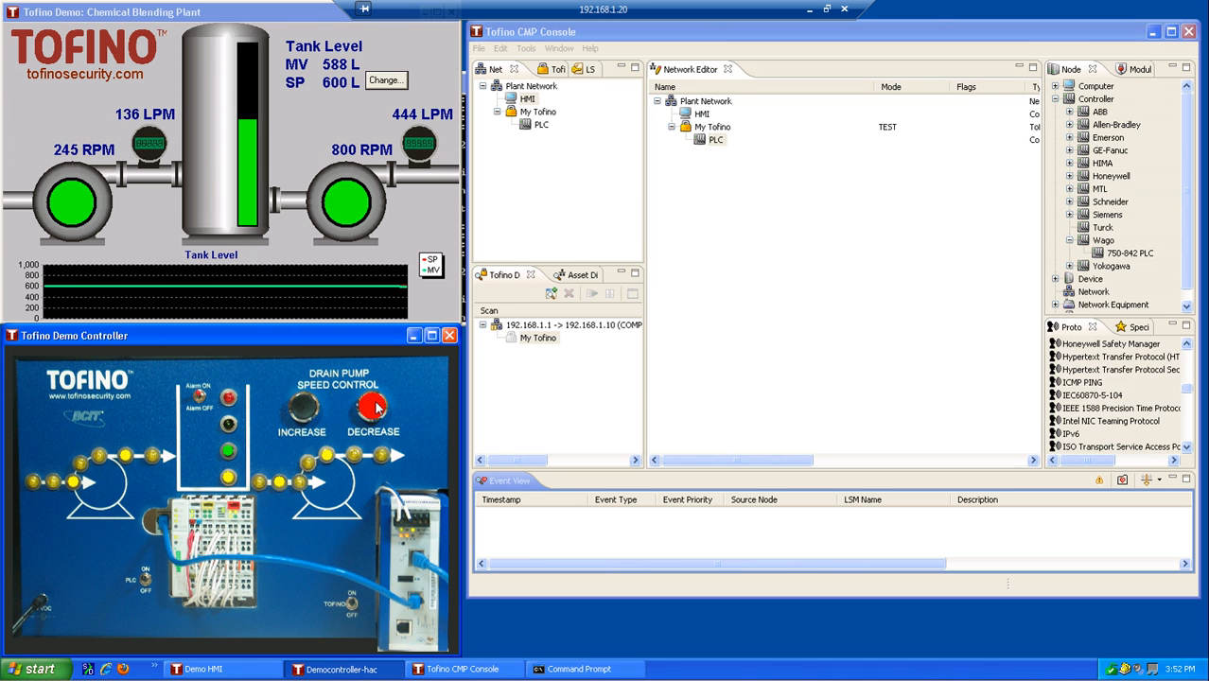
{"action": "left_click", "coordinate": [376, 407]}
{"action": "left_click", "coordinate": [375, 407]}
{"action": "left_click", "coordinate": [376, 407]}
{"action": "left_click", "coordinate": [308, 413]}
{"action": "left_click", "coordinate": [307, 413]}
{"action": "left_click", "coordinate": [307, 413]}
{"action": "left_click", "coordinate": [308, 413]}
{"action": "left_click", "coordinate": [307, 412]}
{"action": "left_click", "coordinate": [379, 409]}
{"action": "left_click", "coordinate": [379, 409]}
{"action": "left_click", "coordinate": [379, 409]}
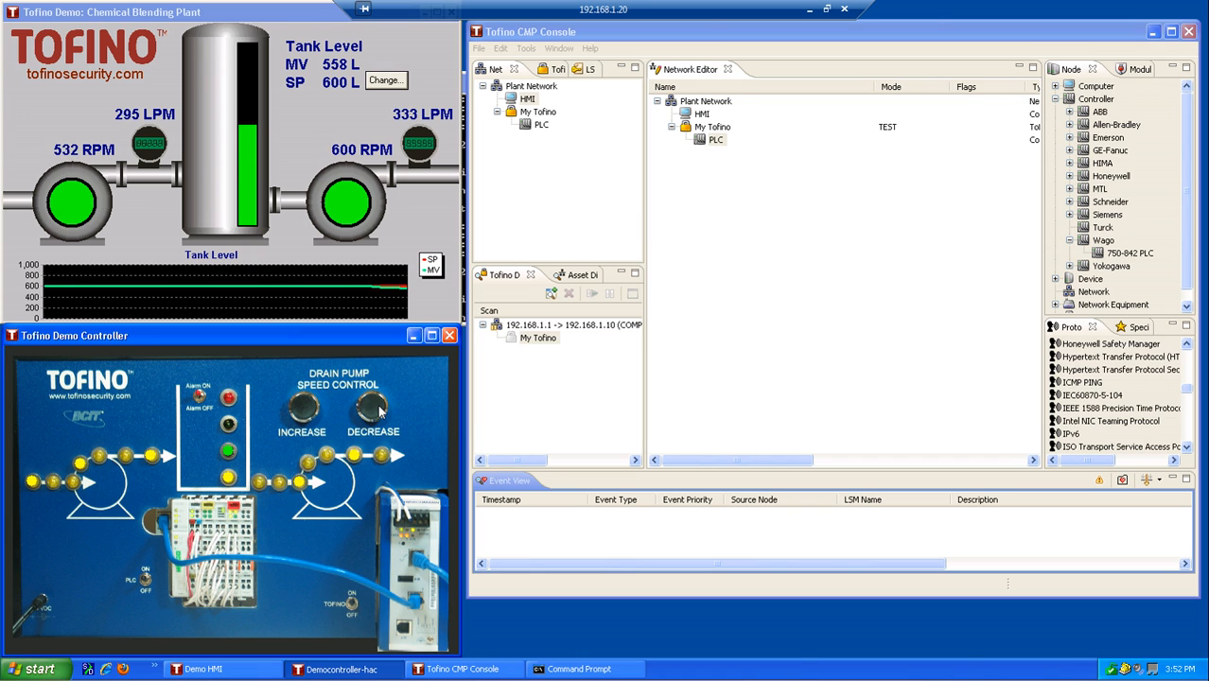
{"action": "left_click", "coordinate": [380, 409]}
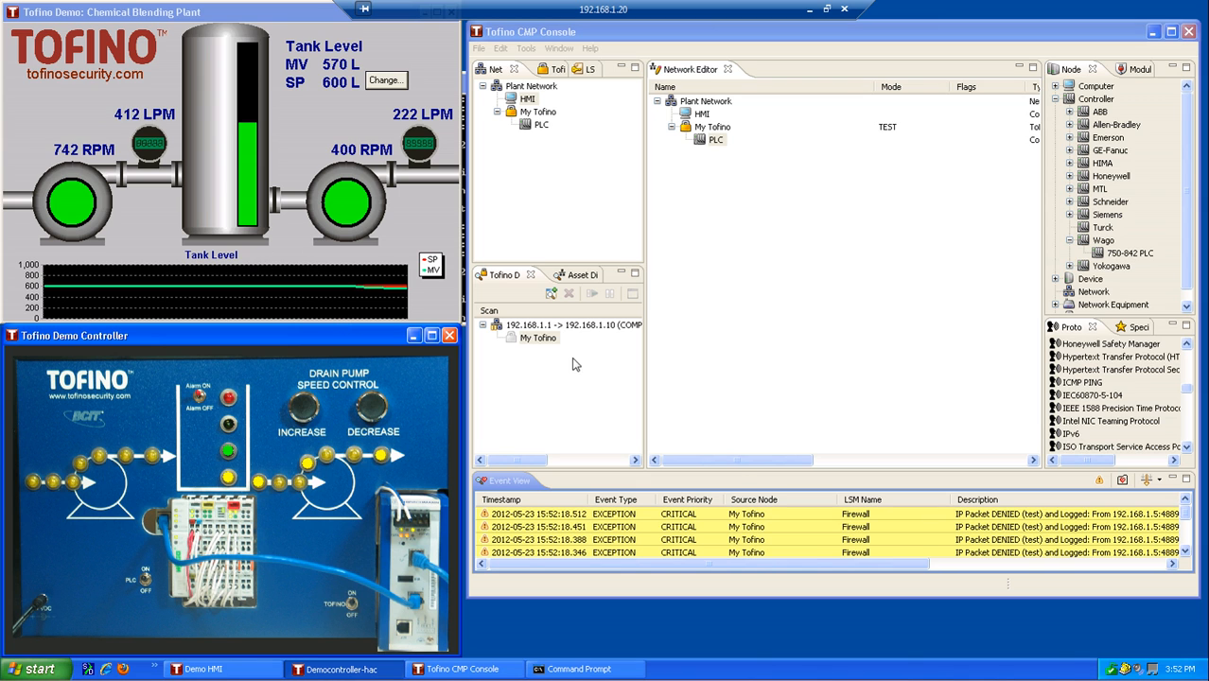
In the Tofino CMP Console, acknowledge all the new firewall exception events in the Event View
{"action": "left_click", "coordinate": [704, 516]}
{"action": "key", "text": "ctrl+a"}
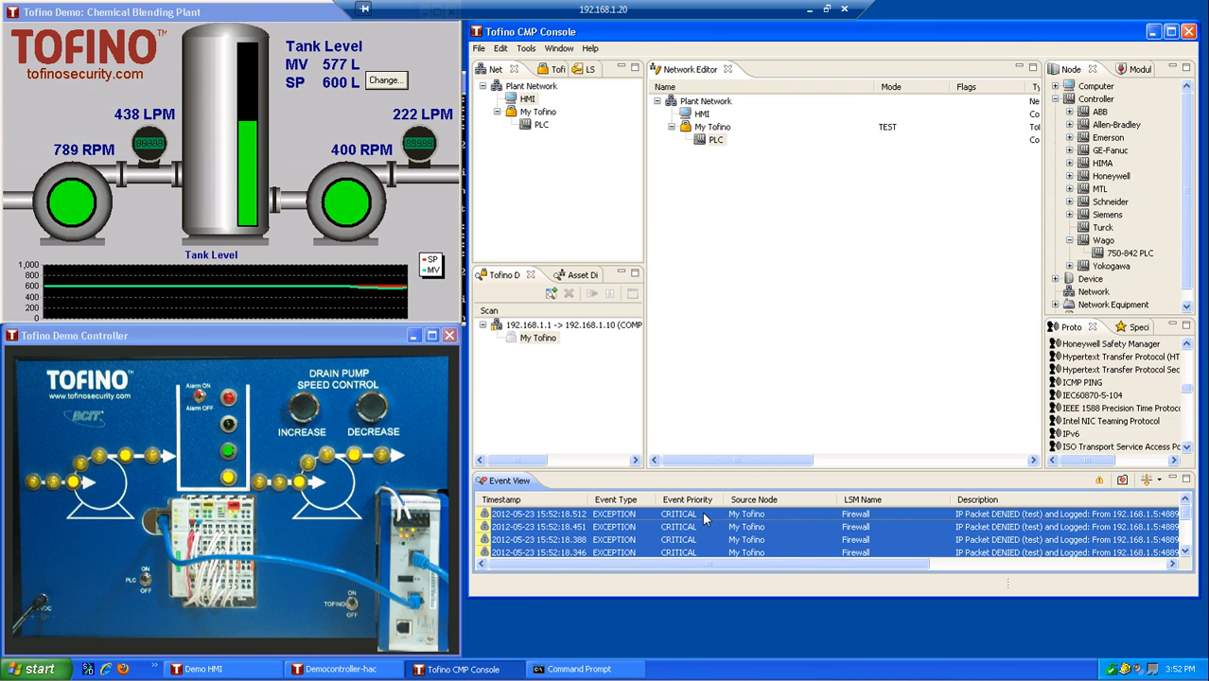
{"action": "right_click", "coordinate": [702, 512]}
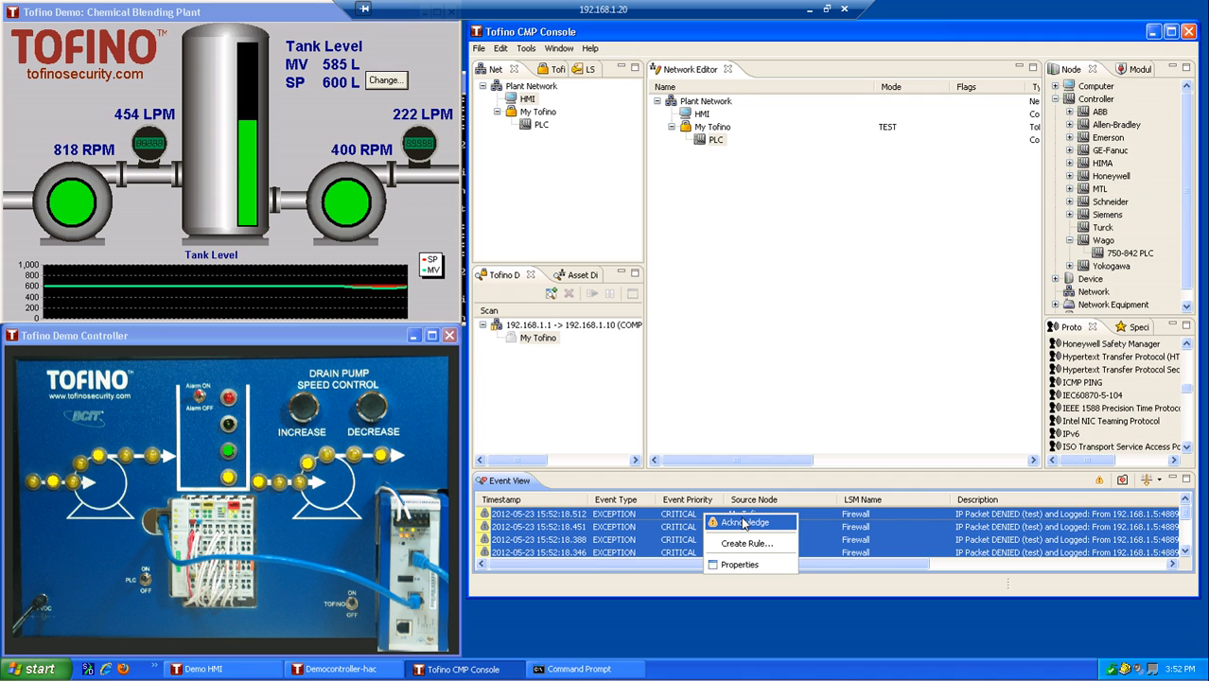
{"action": "left_click", "coordinate": [742, 523]}
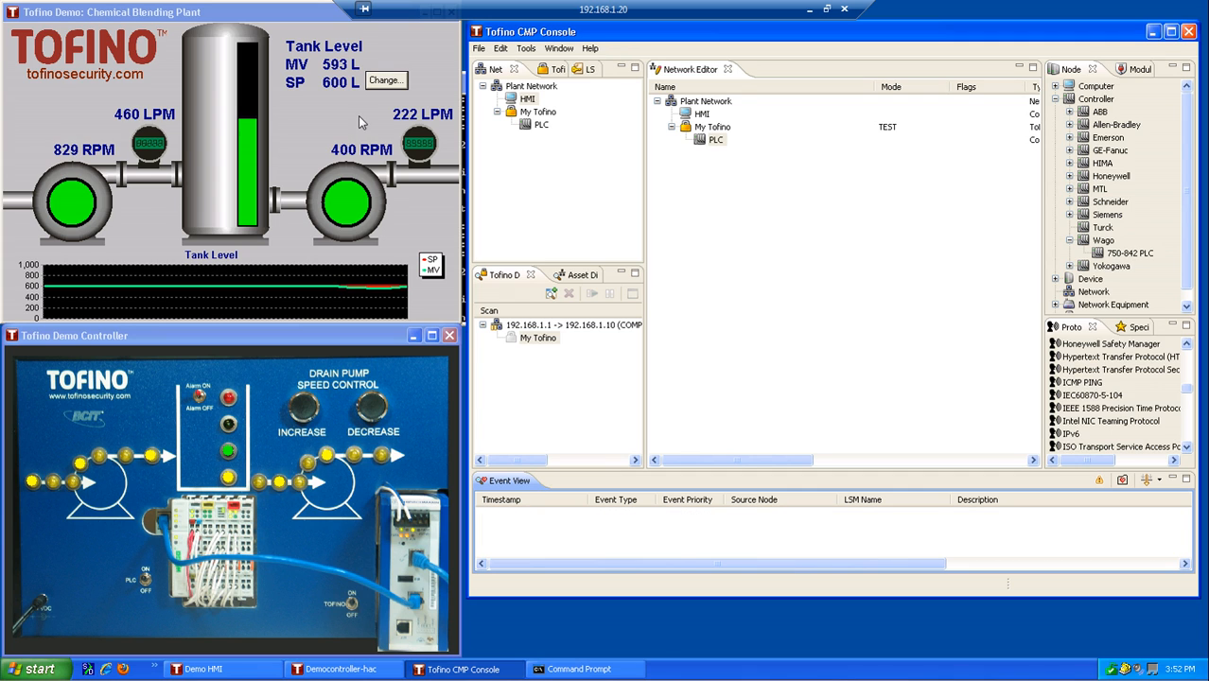
In the Demo HMI, change the tank level set point to 555 L
{"action": "left_click", "coordinate": [302, 21]}
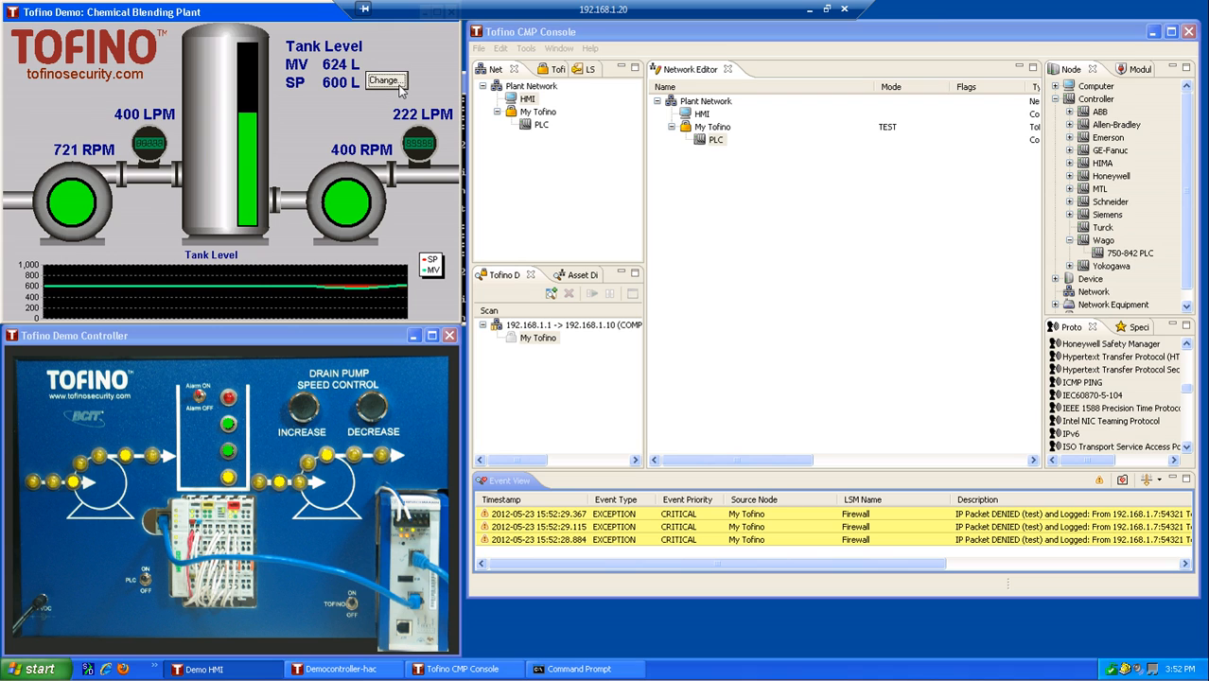
{"action": "left_click", "coordinate": [398, 84]}
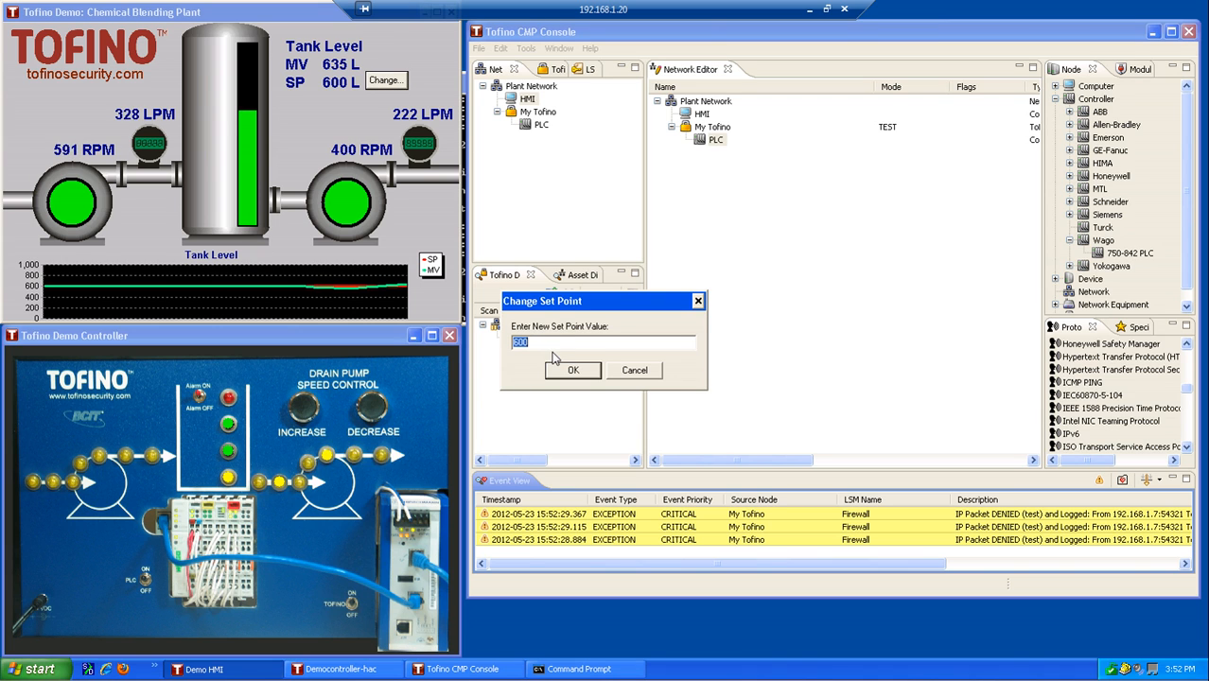
{"action": "type", "text": "555"}
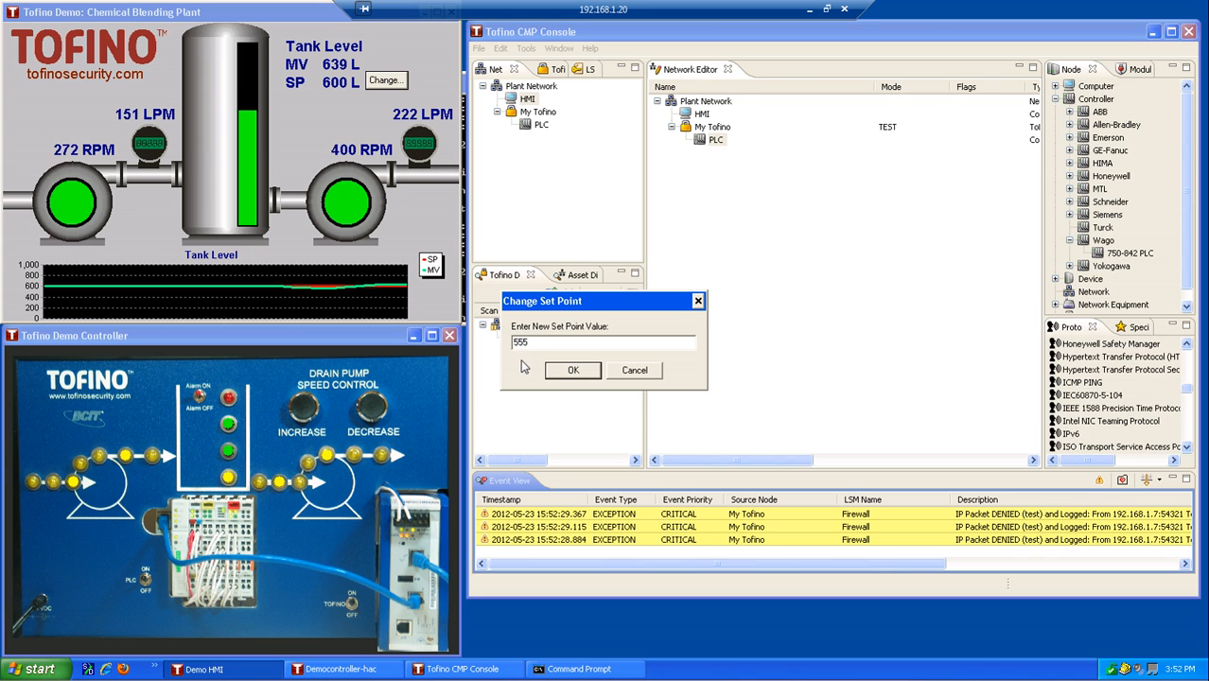
{"action": "left_click", "coordinate": [559, 374]}
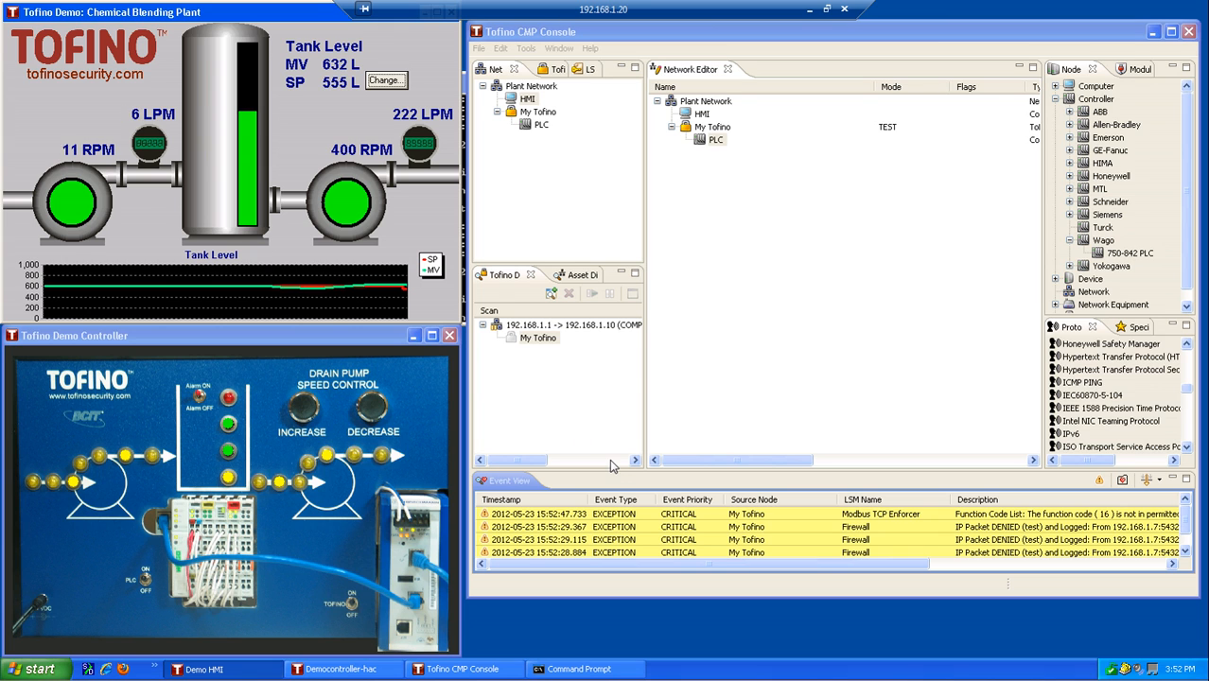
In the Tofino CMP Console, examine the Modbus TCP Enforcer event's description and the address details of both nodes, and close the event
{"action": "left_click", "coordinate": [658, 513]}
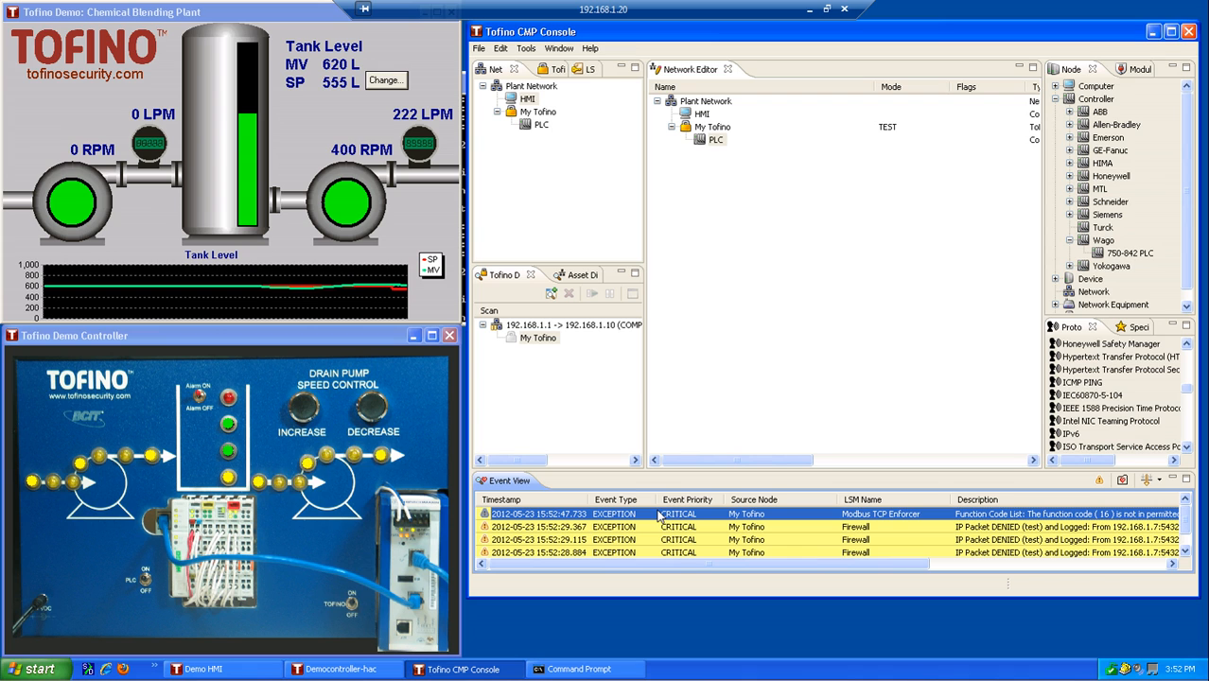
{"action": "left_click", "coordinate": [333, 90]}
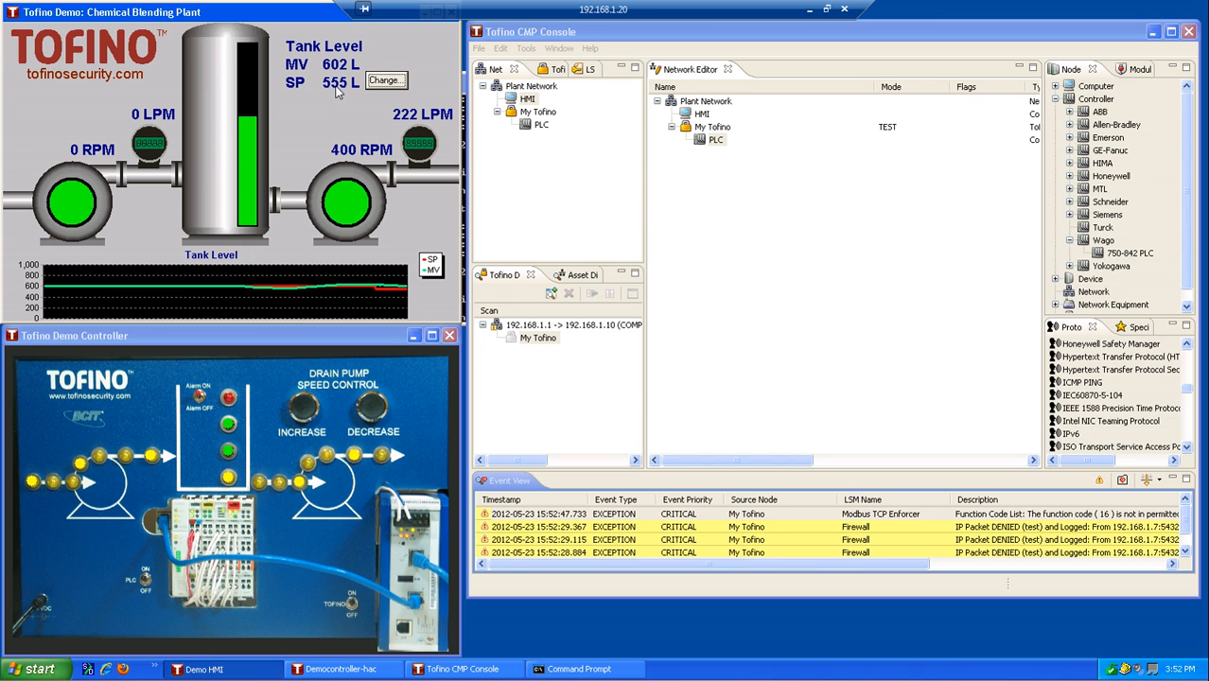
{"action": "double_click", "coordinate": [781, 516]}
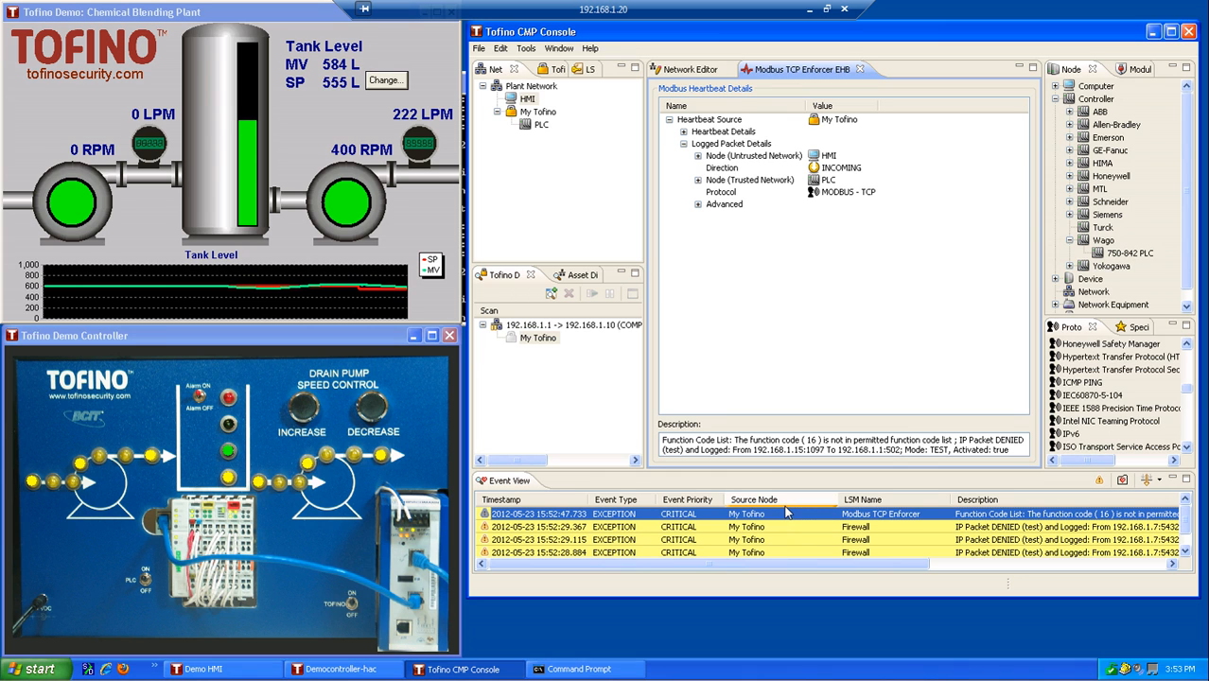
{"action": "left_click", "coordinate": [815, 444]}
{"action": "left_click", "coordinate": [809, 448]}
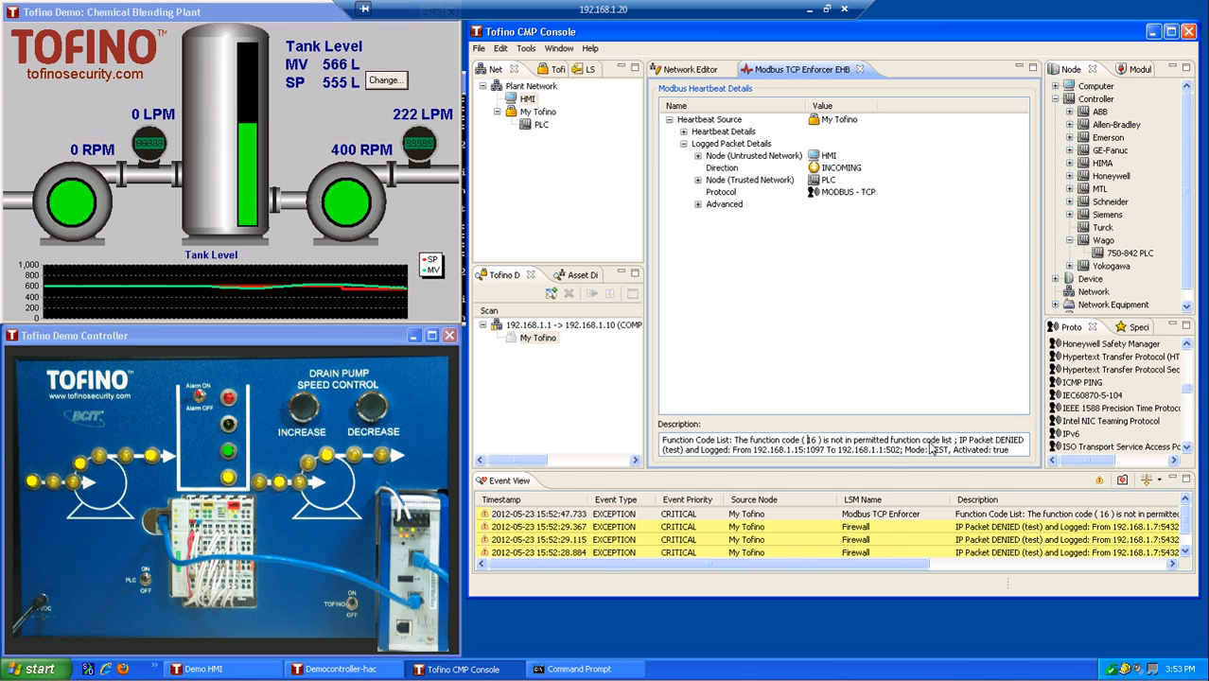
{"action": "left_click", "coordinate": [698, 156]}
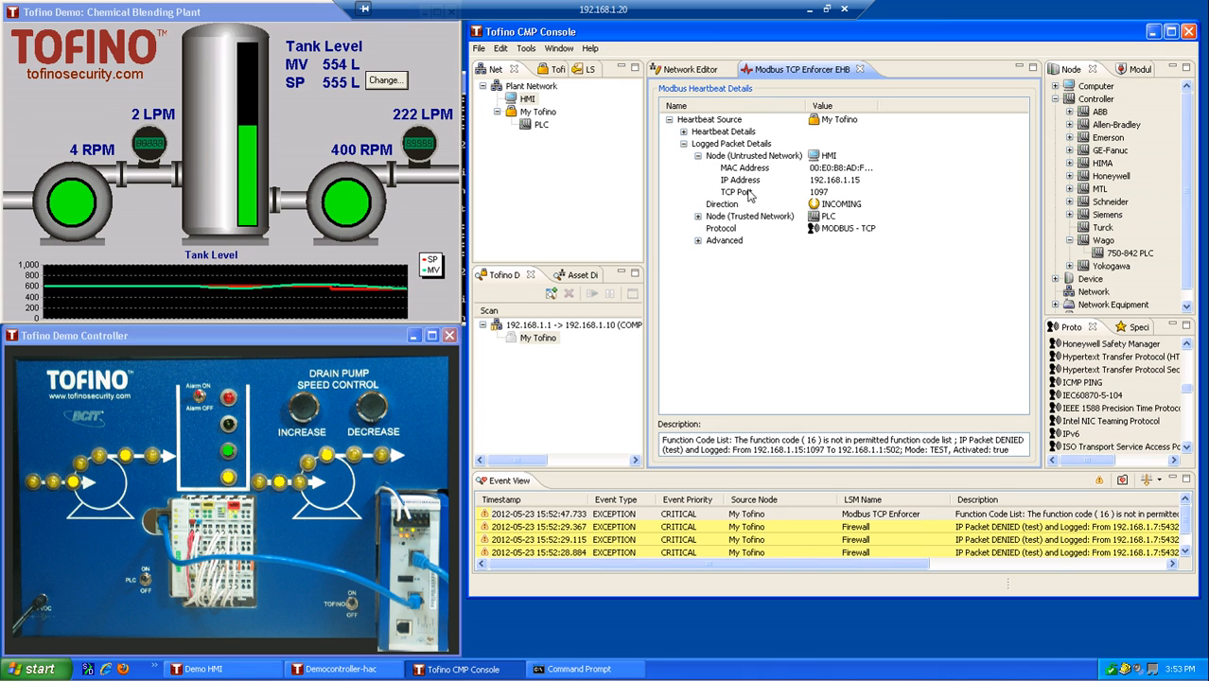
{"action": "left_click_drag", "start_coordinate": [880, 107], "coordinate": [925, 108]}
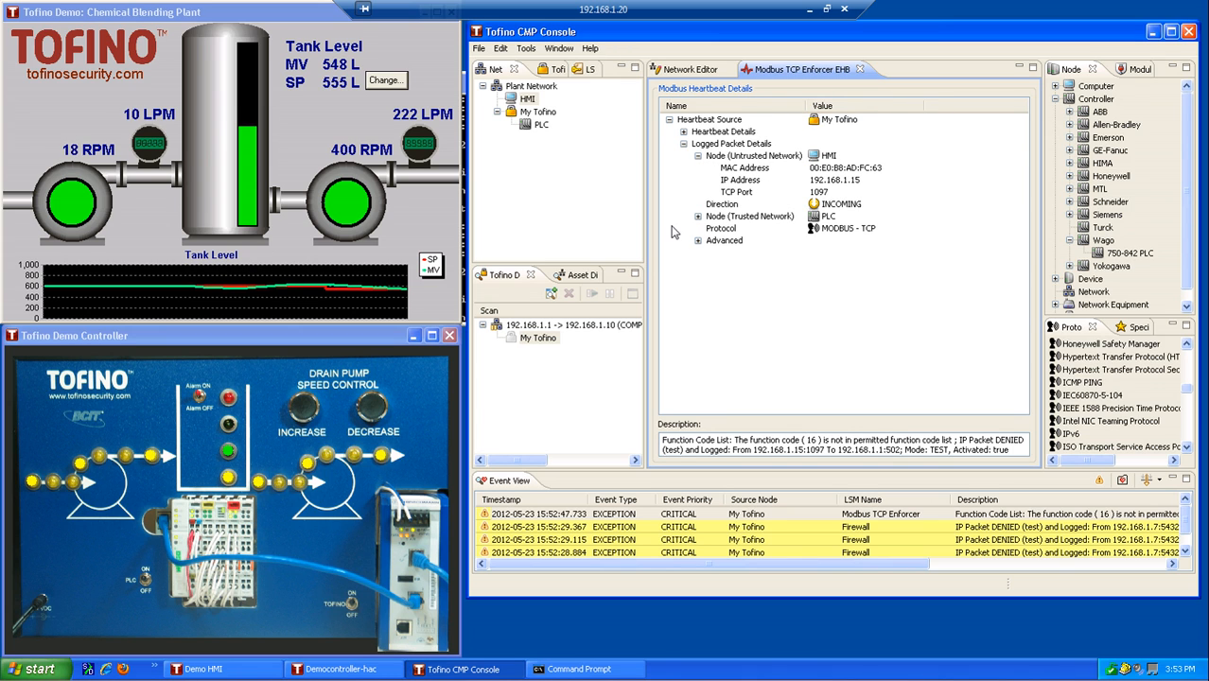
{"action": "left_click", "coordinate": [699, 217]}
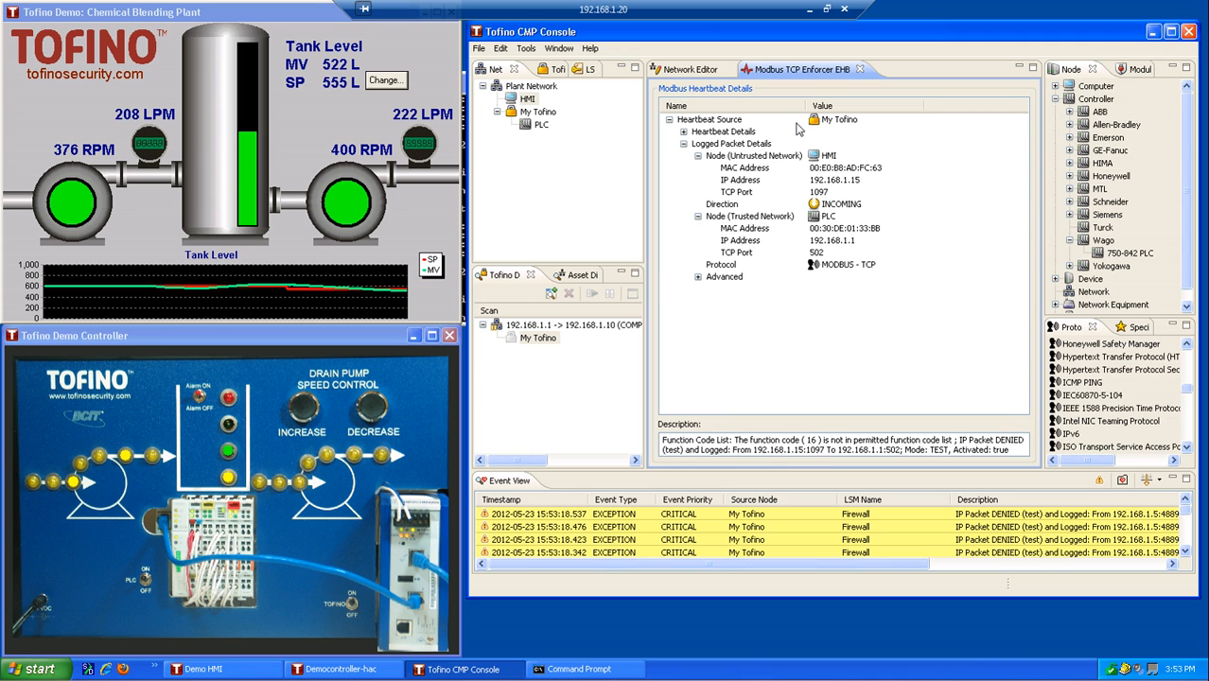
{"action": "left_click", "coordinate": [860, 70]}
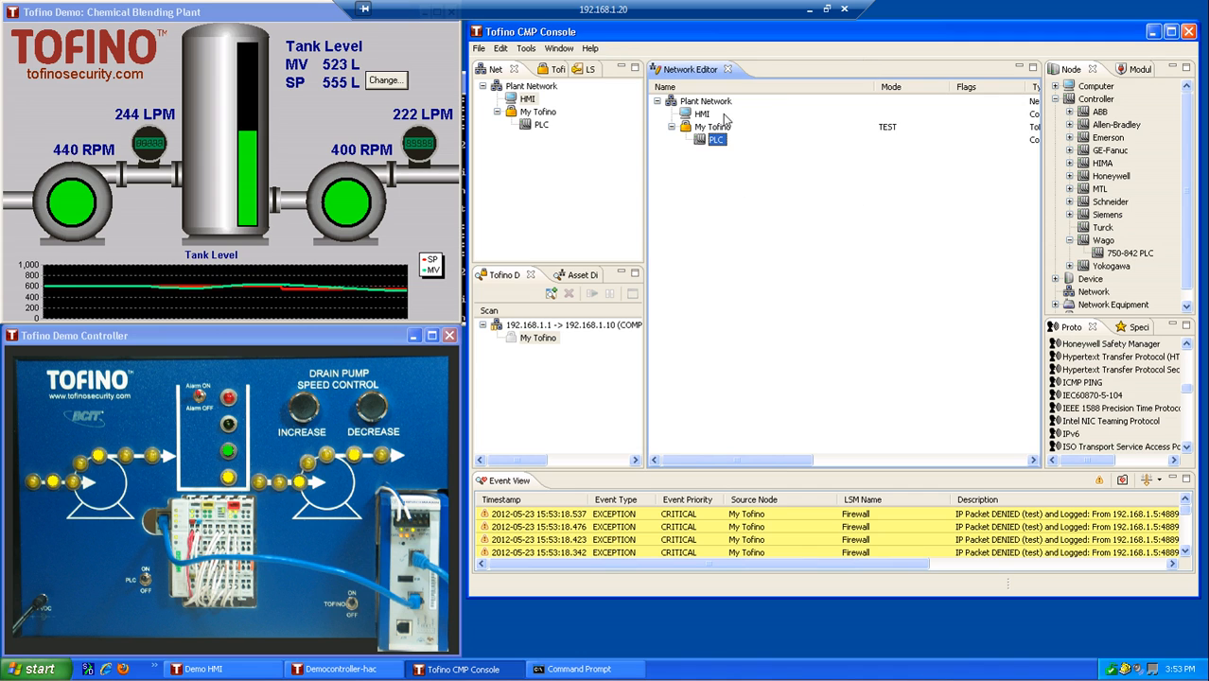
In the PLC's Modbus TCP Enforcer rules, add function code 16 Write Multiple Registers for the HMI
{"action": "double_click", "coordinate": [717, 140]}
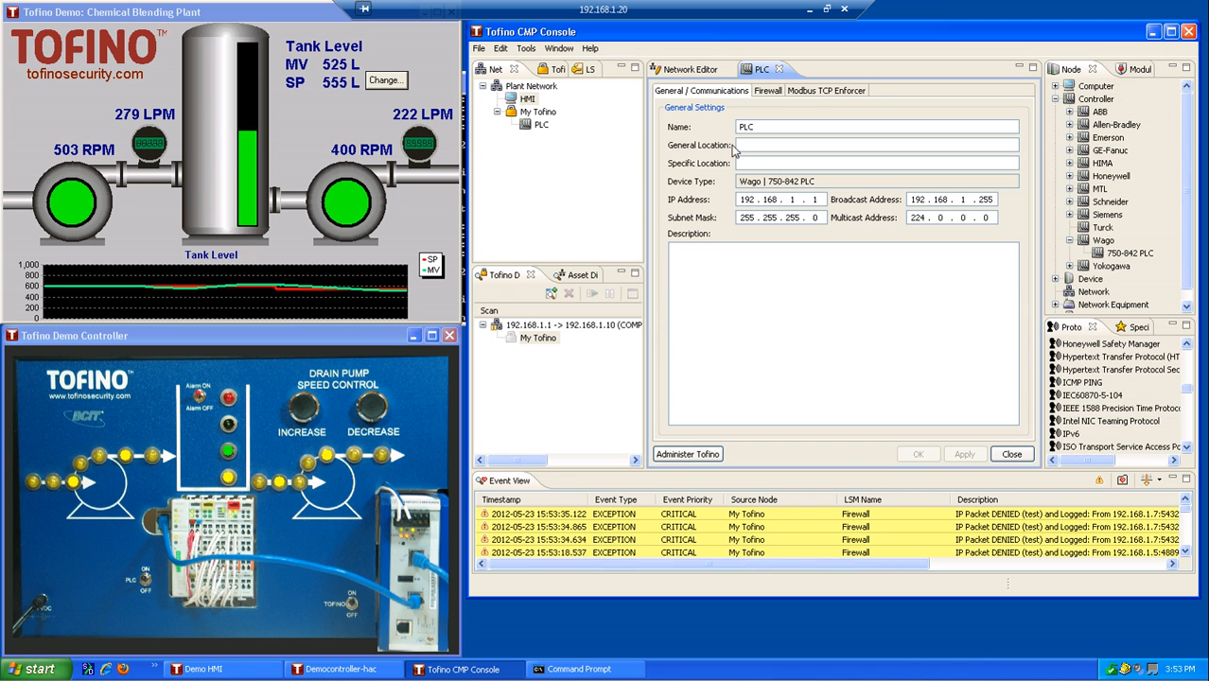
{"action": "left_click", "coordinate": [822, 91]}
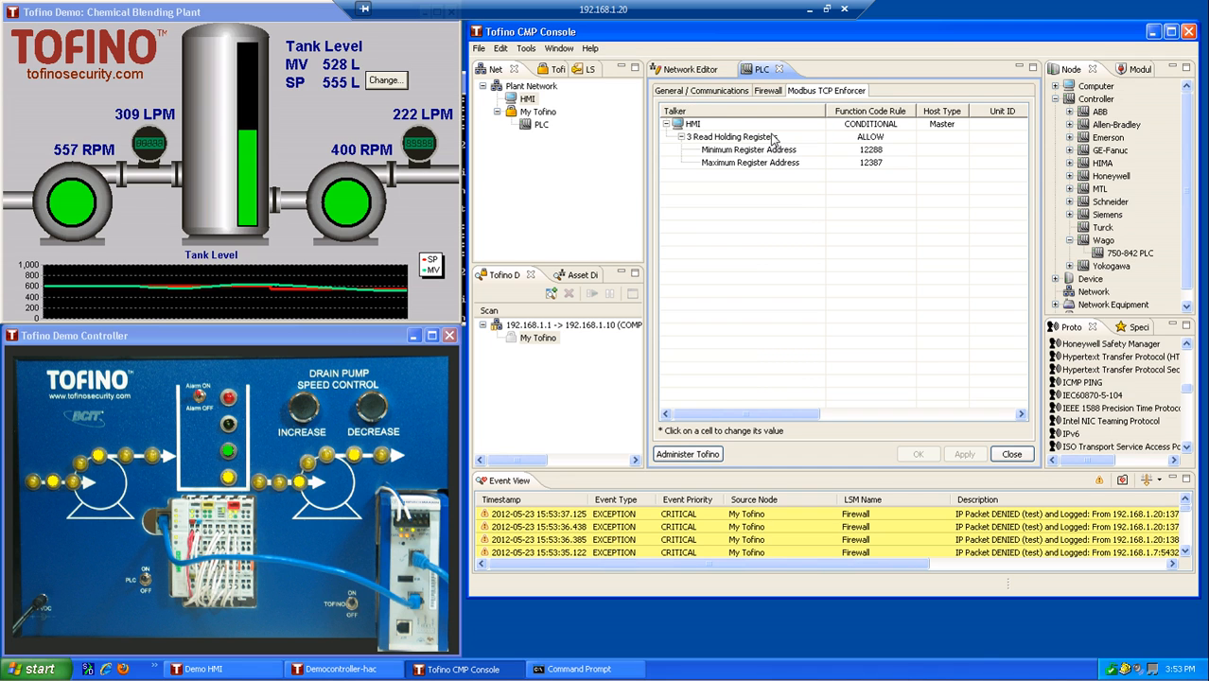
{"action": "right_click", "coordinate": [715, 127]}
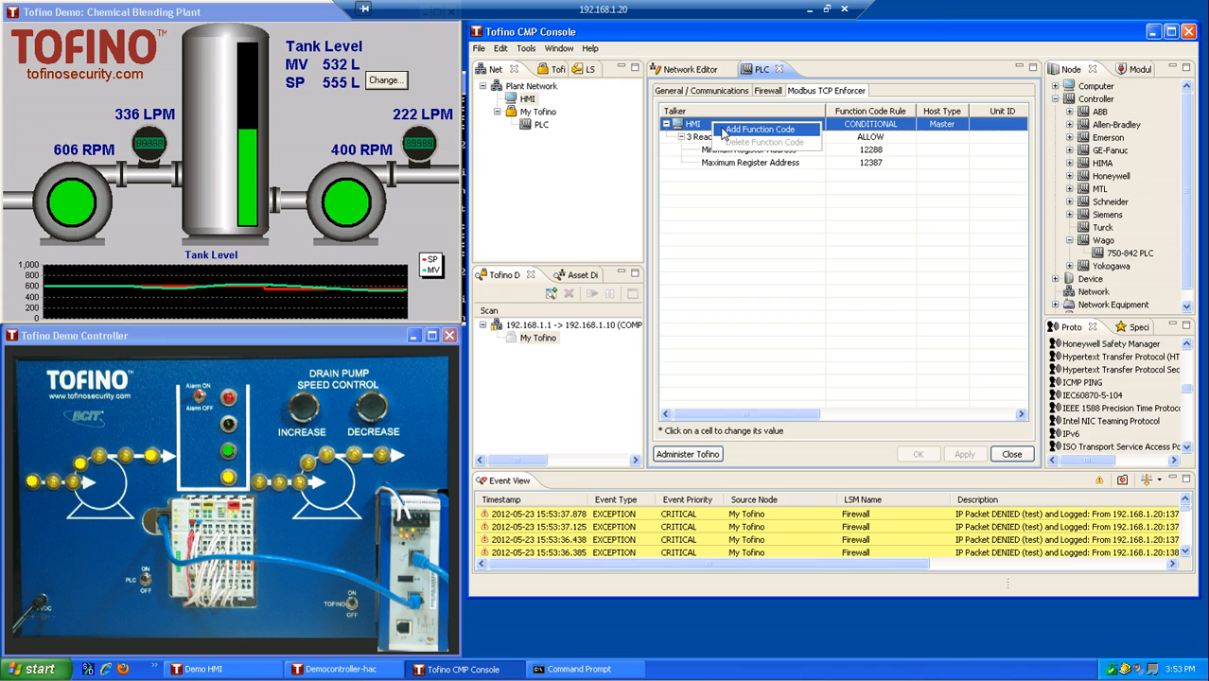
{"action": "left_click", "coordinate": [729, 130]}
{"action": "left_click", "coordinate": [747, 178]}
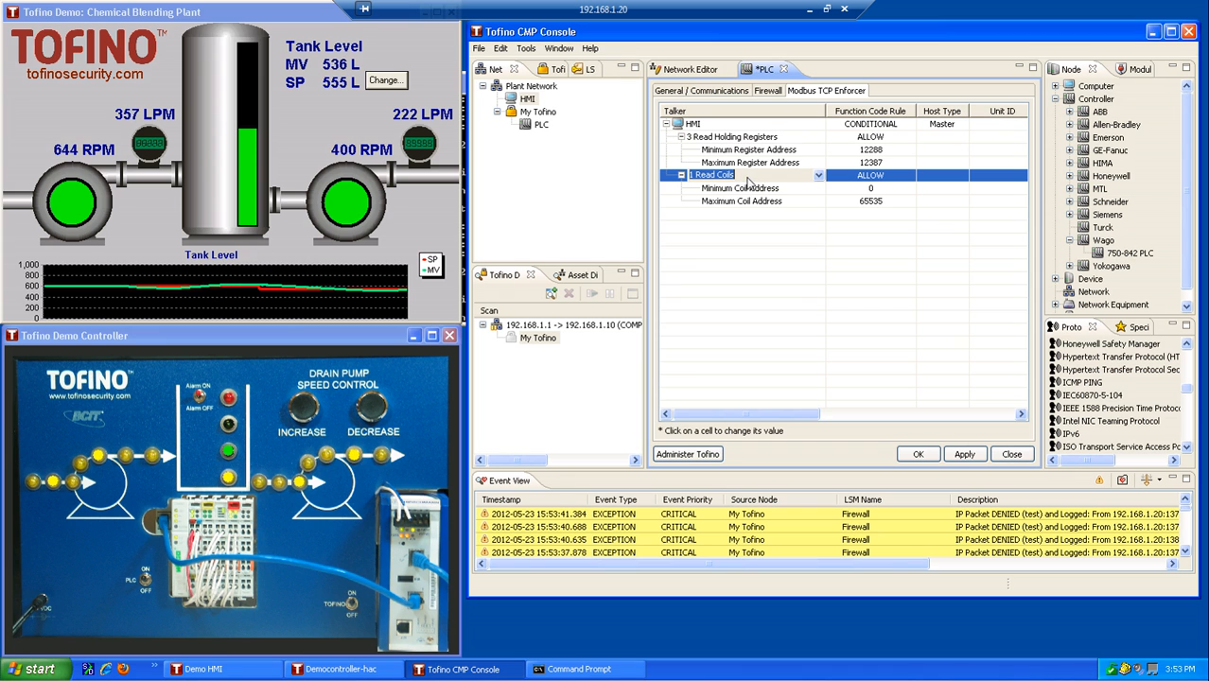
{"action": "left_click", "coordinate": [820, 176]}
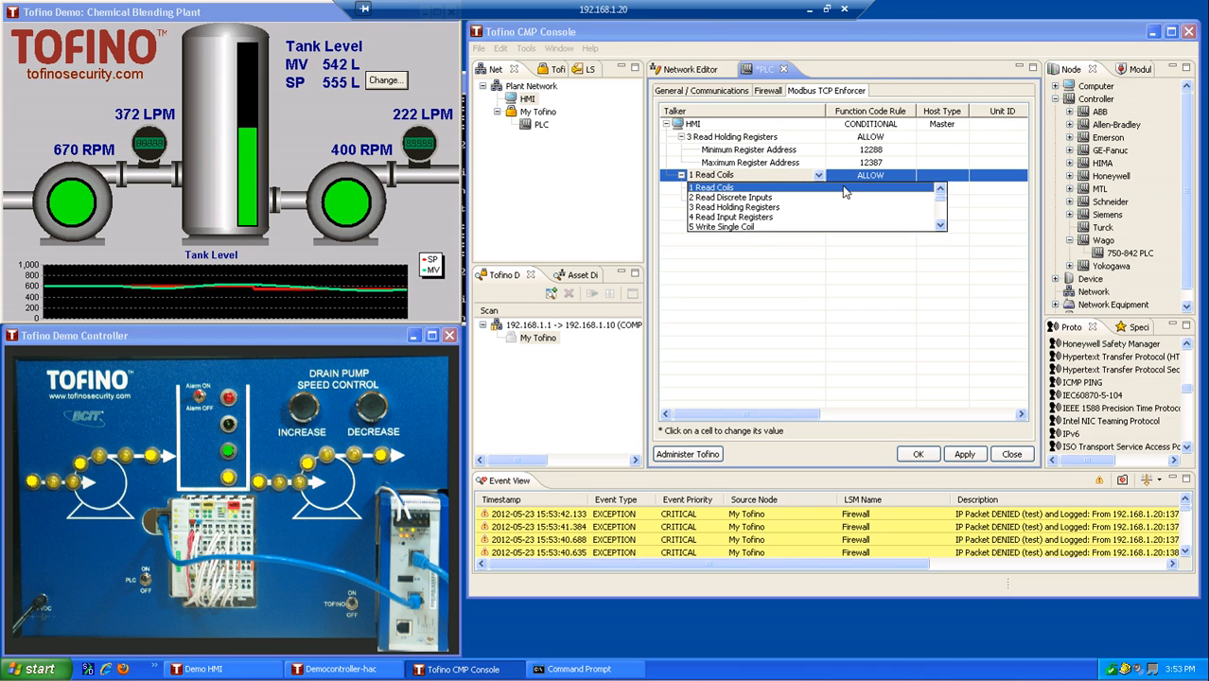
{"action": "left_click", "coordinate": [940, 226]}
{"action": "left_click", "coordinate": [941, 227]}
{"action": "left_click", "coordinate": [941, 226]}
{"action": "left_click", "coordinate": [941, 226]}
{"action": "left_click", "coordinate": [940, 226]}
{"action": "left_click", "coordinate": [941, 226]}
{"action": "left_click", "coordinate": [941, 226]}
{"action": "left_click", "coordinate": [940, 226]}
{"action": "left_click", "coordinate": [941, 226]}
{"action": "left_click", "coordinate": [941, 226]}
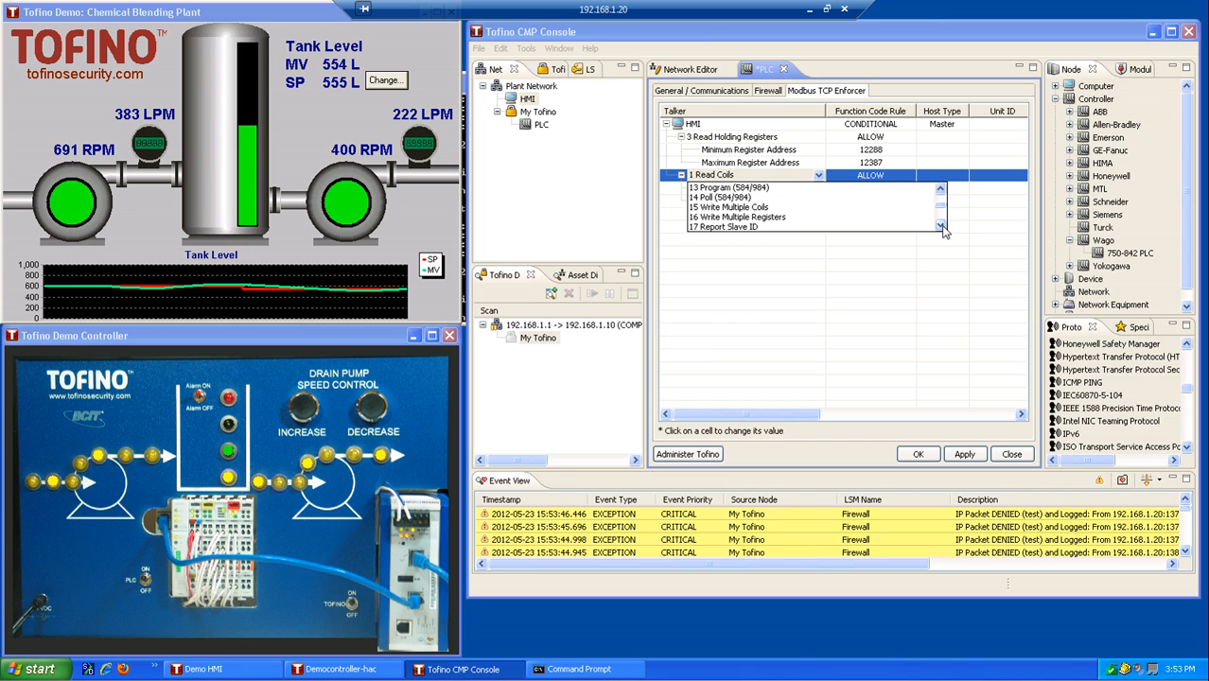
{"action": "left_click", "coordinate": [773, 216]}
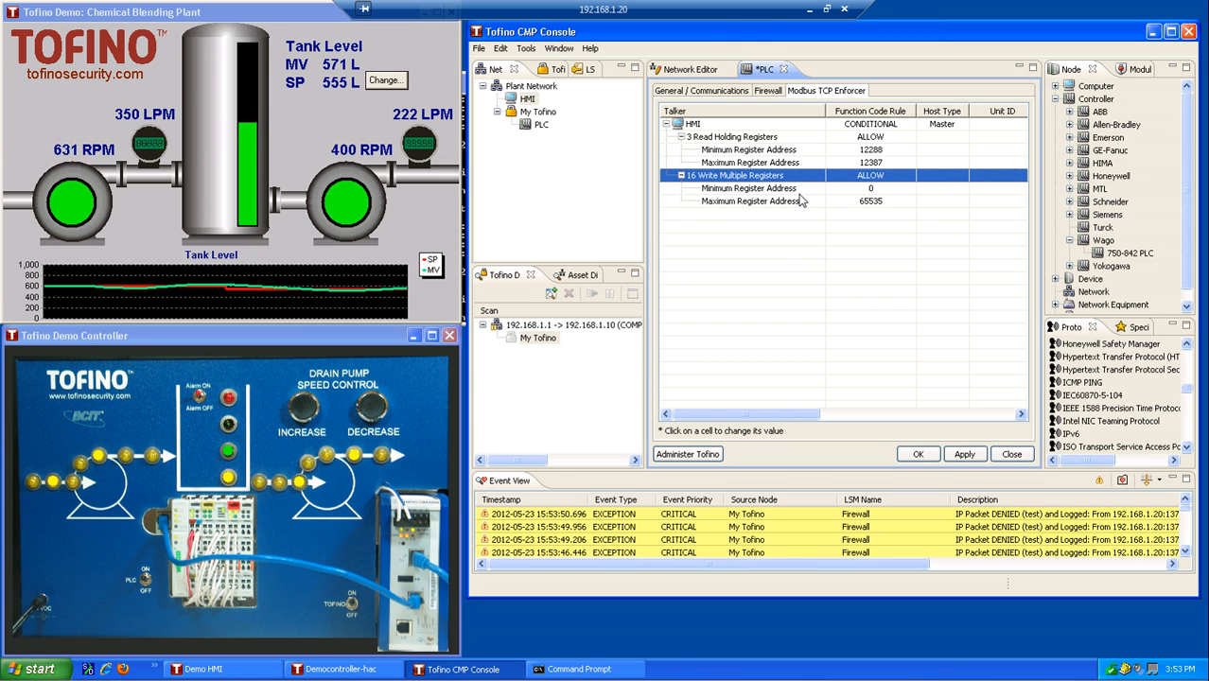
Set the maximum register address of the Write Multiple Registers rule to 0, leave the minimum at 0, and save the PLC settings
{"action": "left_click", "coordinate": [871, 201]}
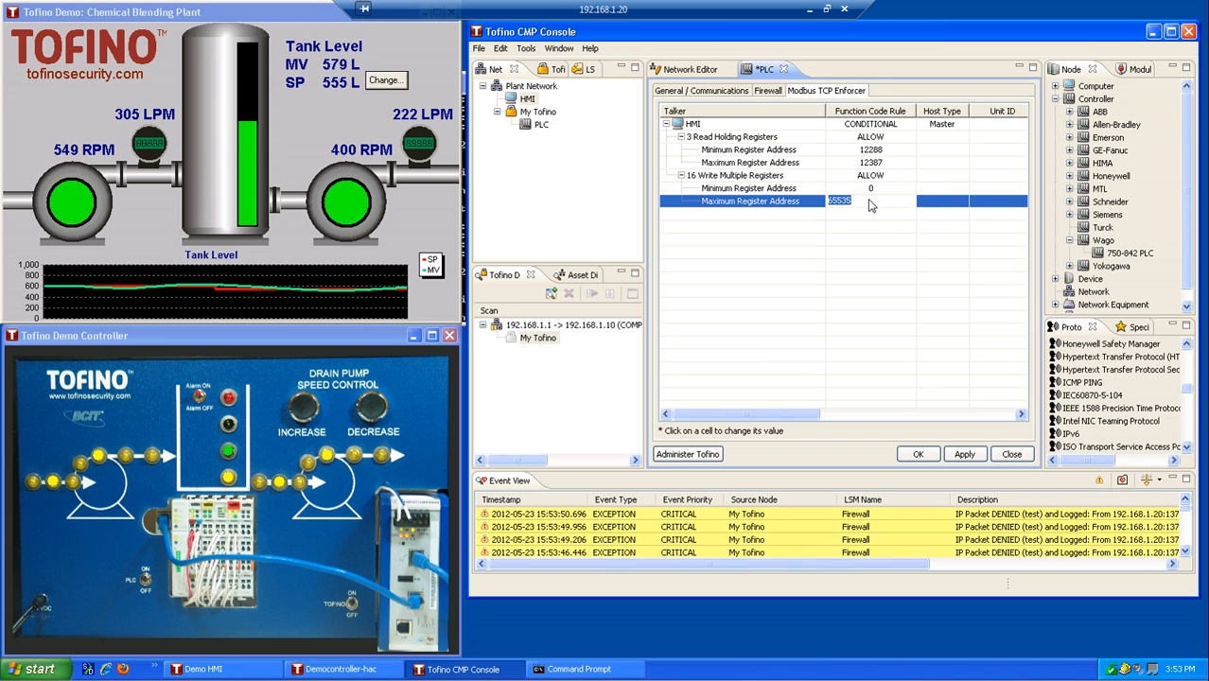
{"action": "type", "text": "0"}
{"action": "left_click", "coordinate": [788, 189]}
{"action": "left_click", "coordinate": [891, 191]}
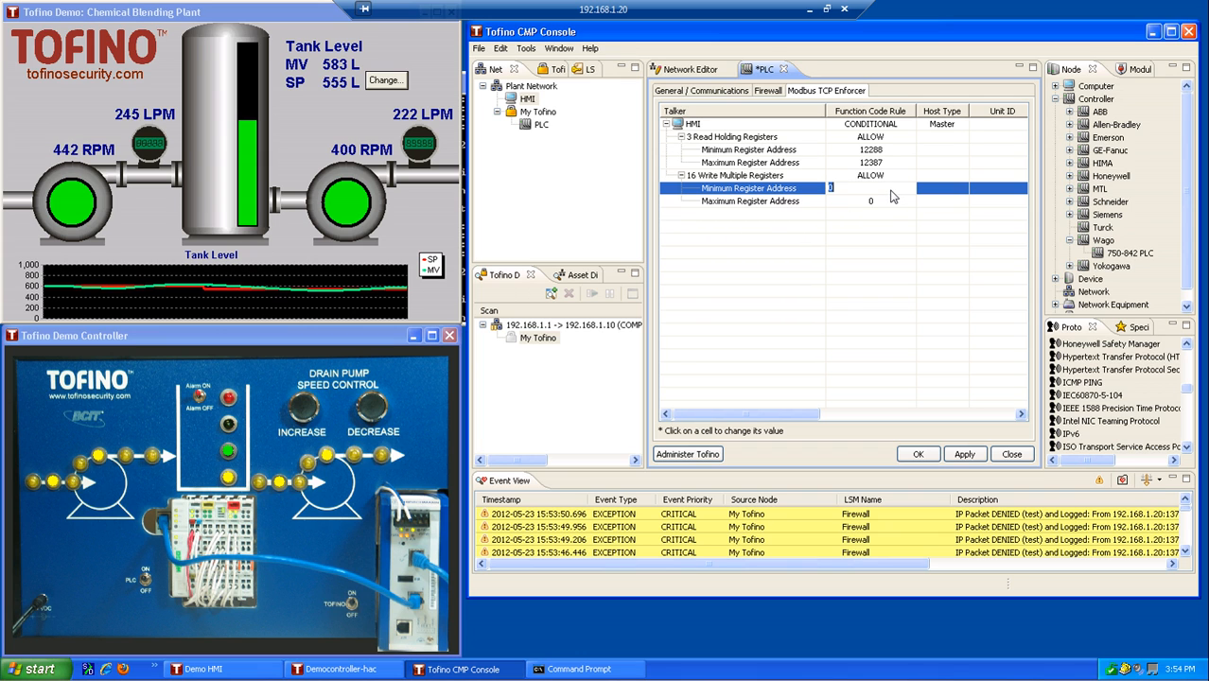
{"action": "left_click", "coordinate": [914, 456]}
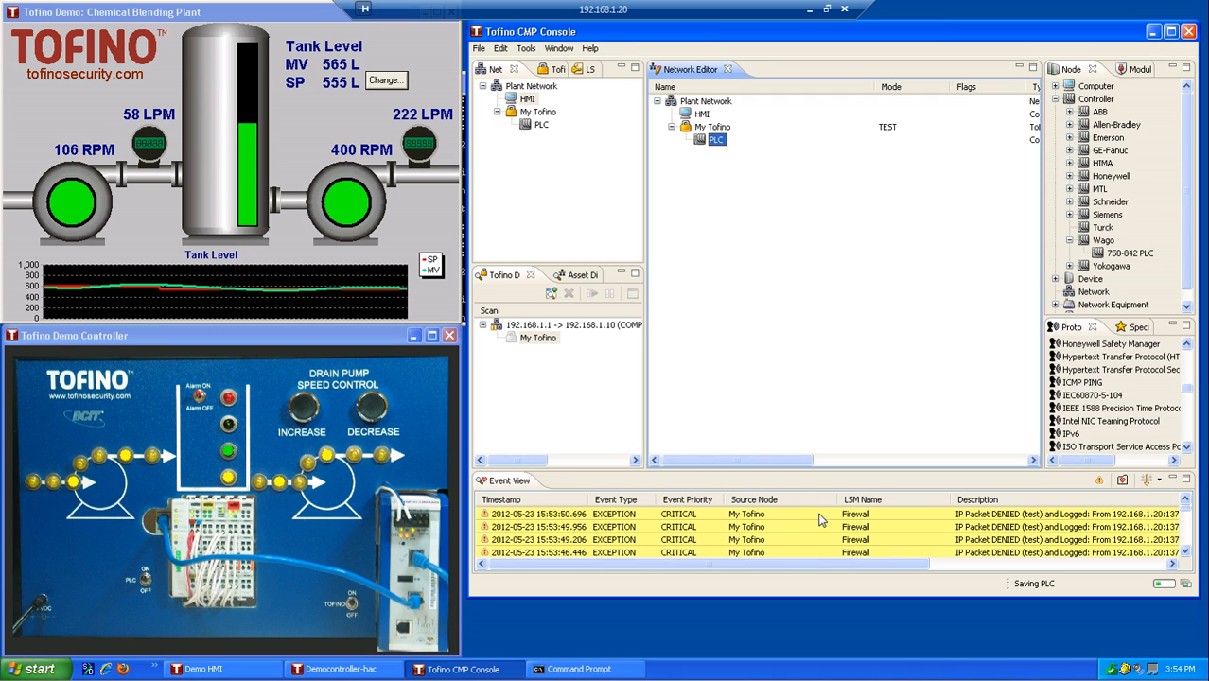
Acknowledge all the firewall exception events in the Event View
{"action": "left_click", "coordinate": [821, 516]}
{"action": "left_click", "coordinate": [822, 517]}
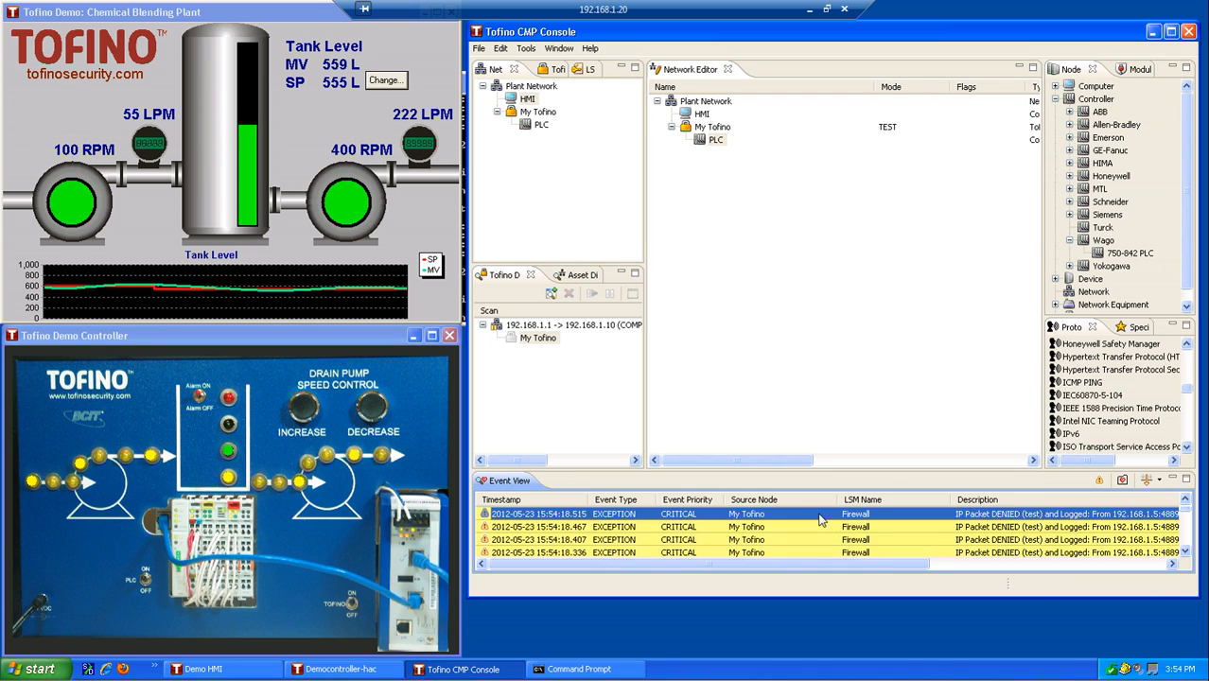
{"action": "key", "text": "ctrl+a"}
{"action": "right_click", "coordinate": [818, 511]}
{"action": "left_click", "coordinate": [793, 524]}
{"action": "right_click", "coordinate": [789, 516]}
{"action": "left_click", "coordinate": [786, 519]}
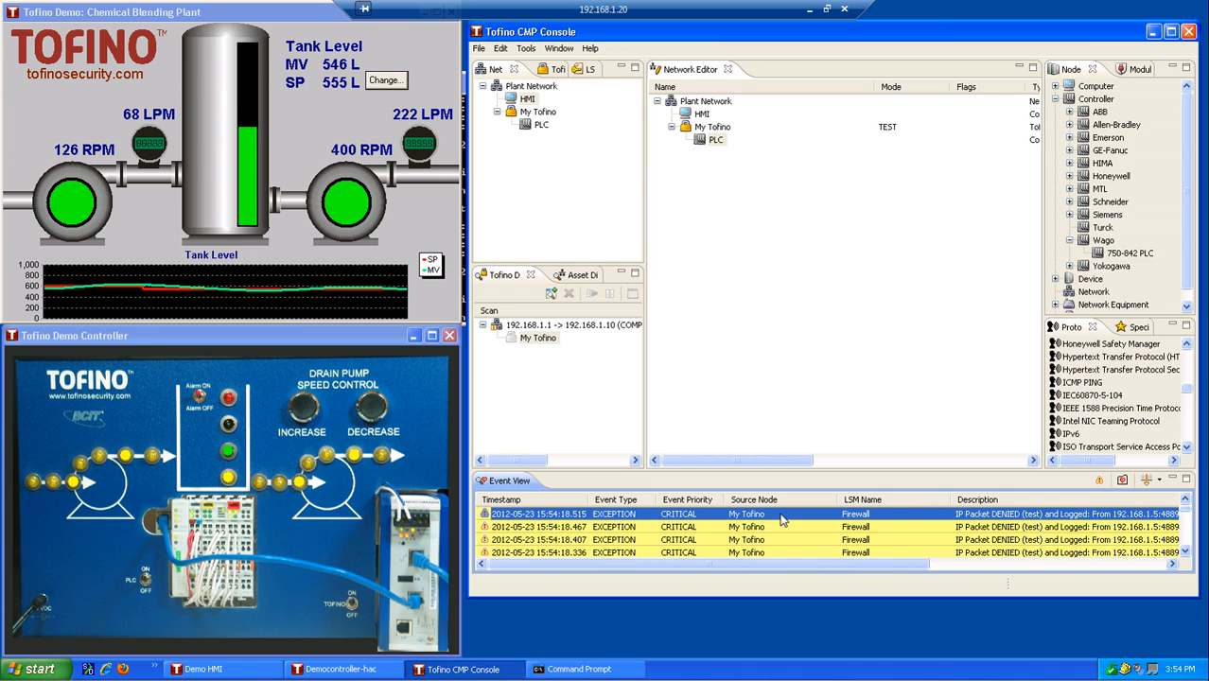
{"action": "key", "text": "ctrl+a"}
{"action": "right_click", "coordinate": [758, 519]}
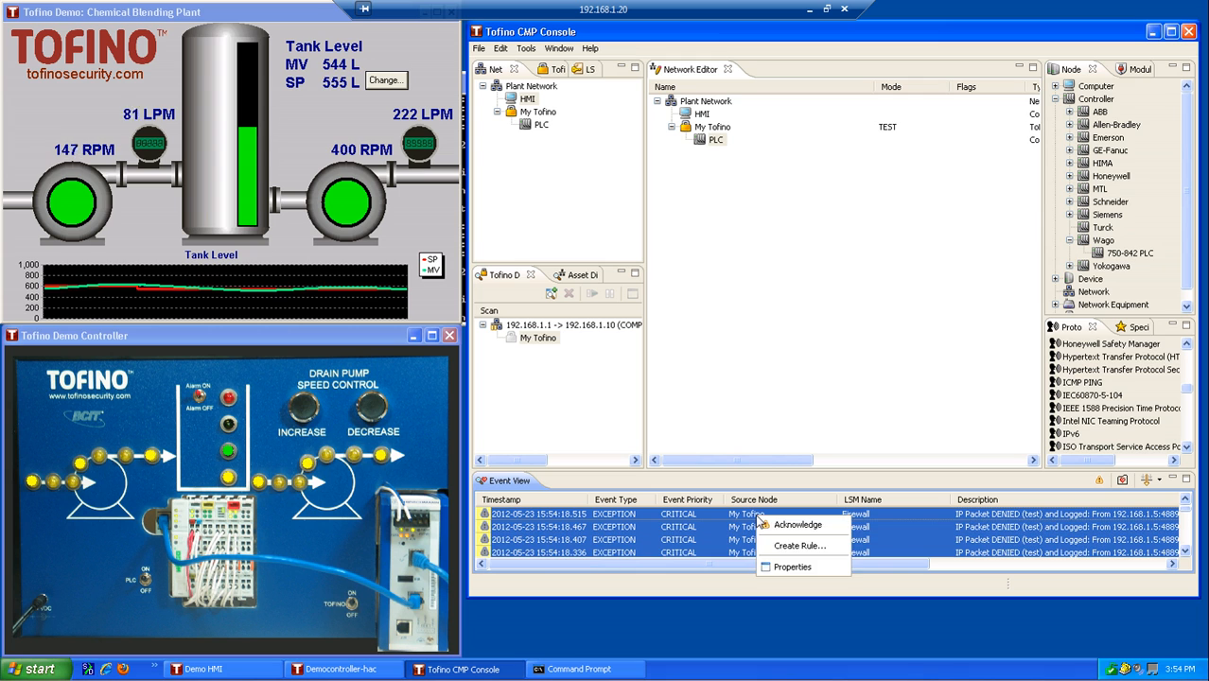
{"action": "left_click", "coordinate": [793, 526]}
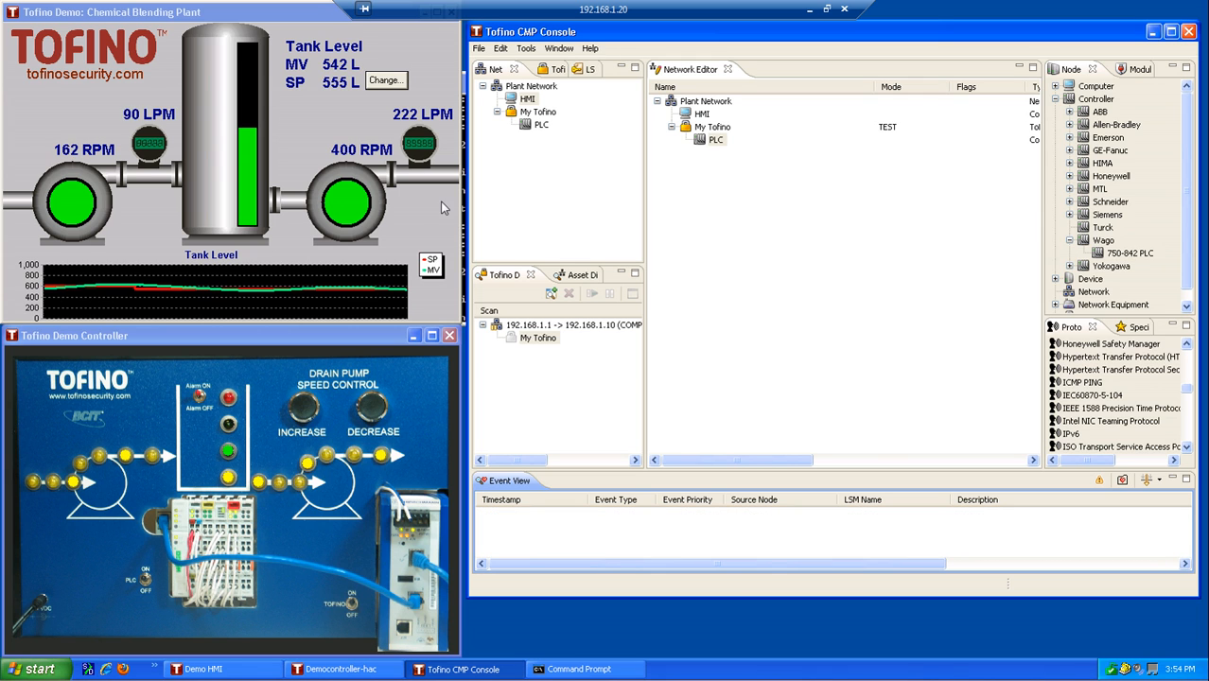
Switch to the Demo HMI and change the tank level set point to 600 L
{"action": "left_click", "coordinate": [385, 81]}
{"action": "type", "text": "600"}
{"action": "key", "text": "Return"}
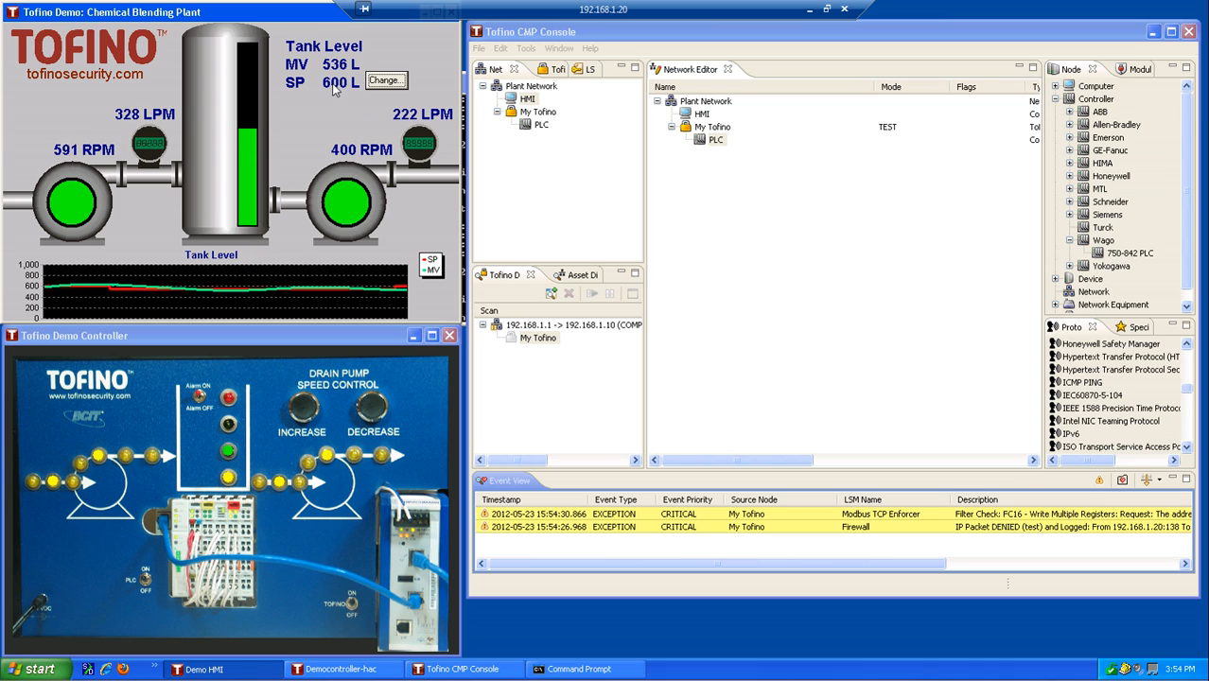
In the Tofino CMP Console, examine the denied register address in the new Modbus TCP Enforcer event's description, and close the event
{"action": "double_click", "coordinate": [907, 515]}
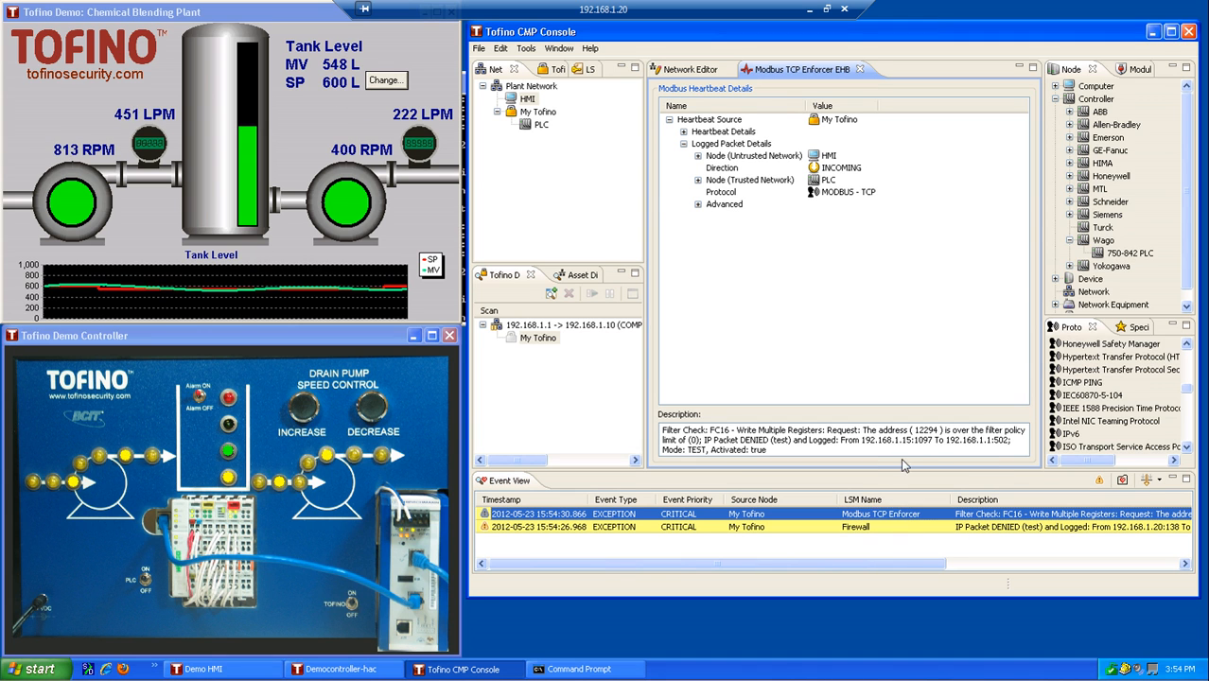
{"action": "left_click_drag", "start_coordinate": [916, 431], "coordinate": [937, 432]}
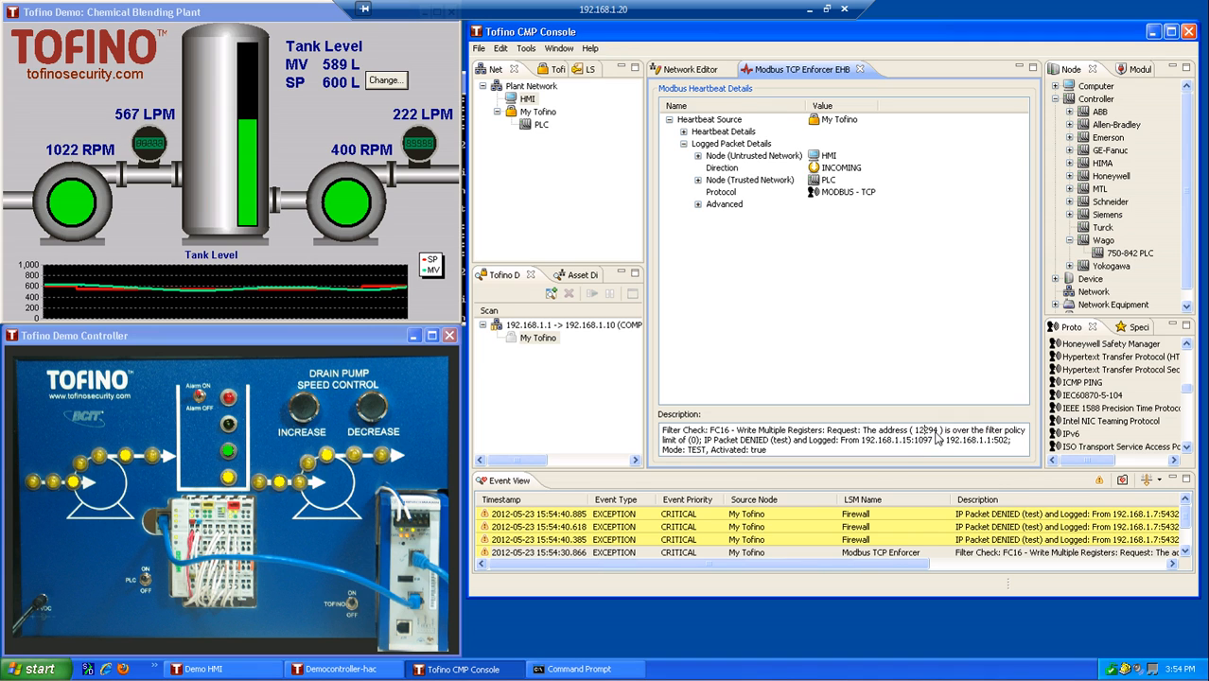
{"action": "left_click_drag", "start_coordinate": [938, 435], "coordinate": [915, 434]}
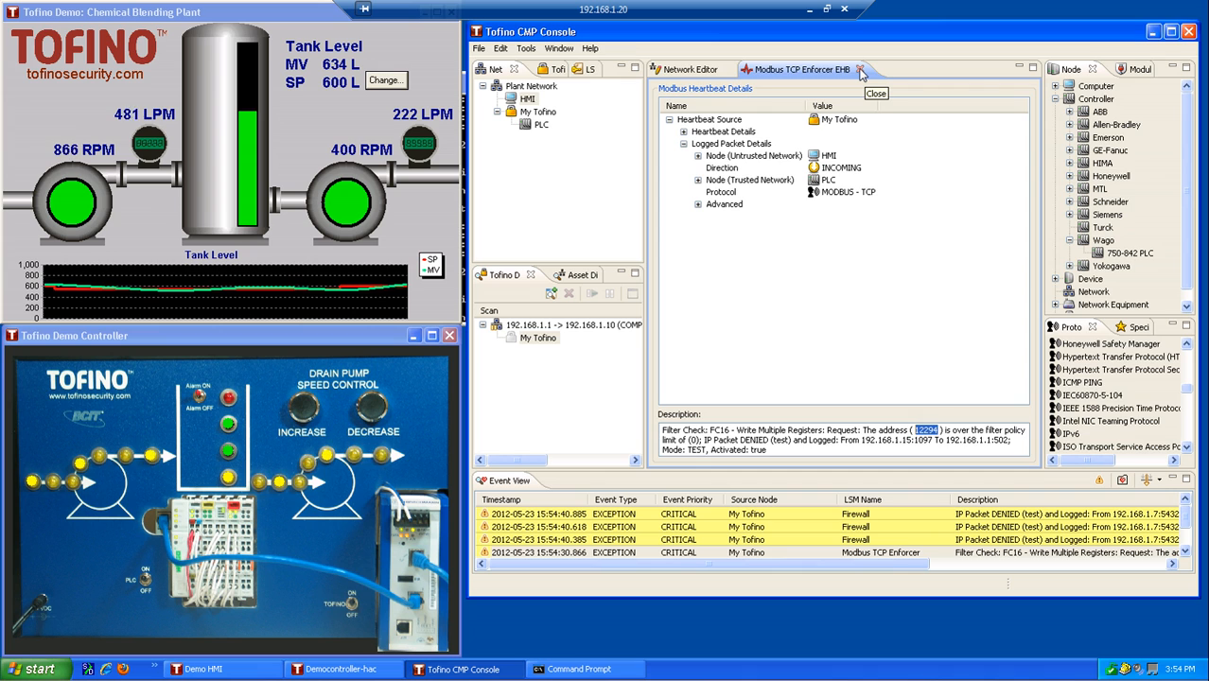
{"action": "left_click", "coordinate": [860, 70]}
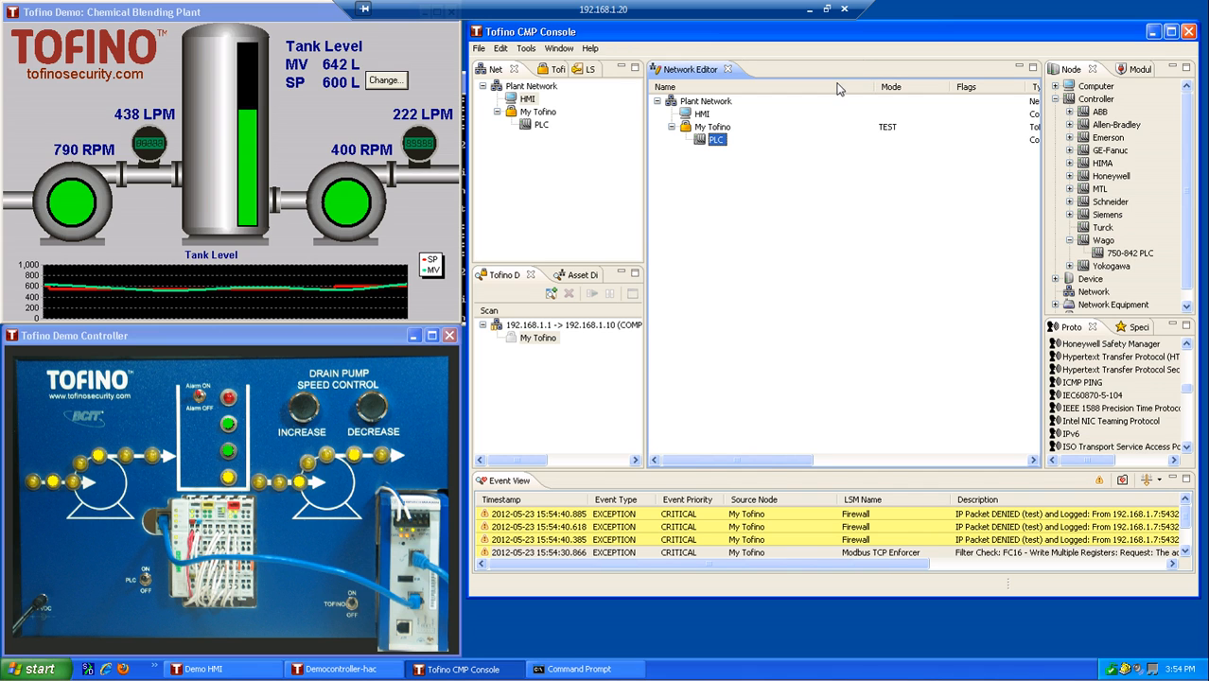
Set the minimum and maximum register addresses of the PLC's Write Multiple Registers rule to 12294, and save the PLC settings
{"action": "double_click", "coordinate": [718, 142]}
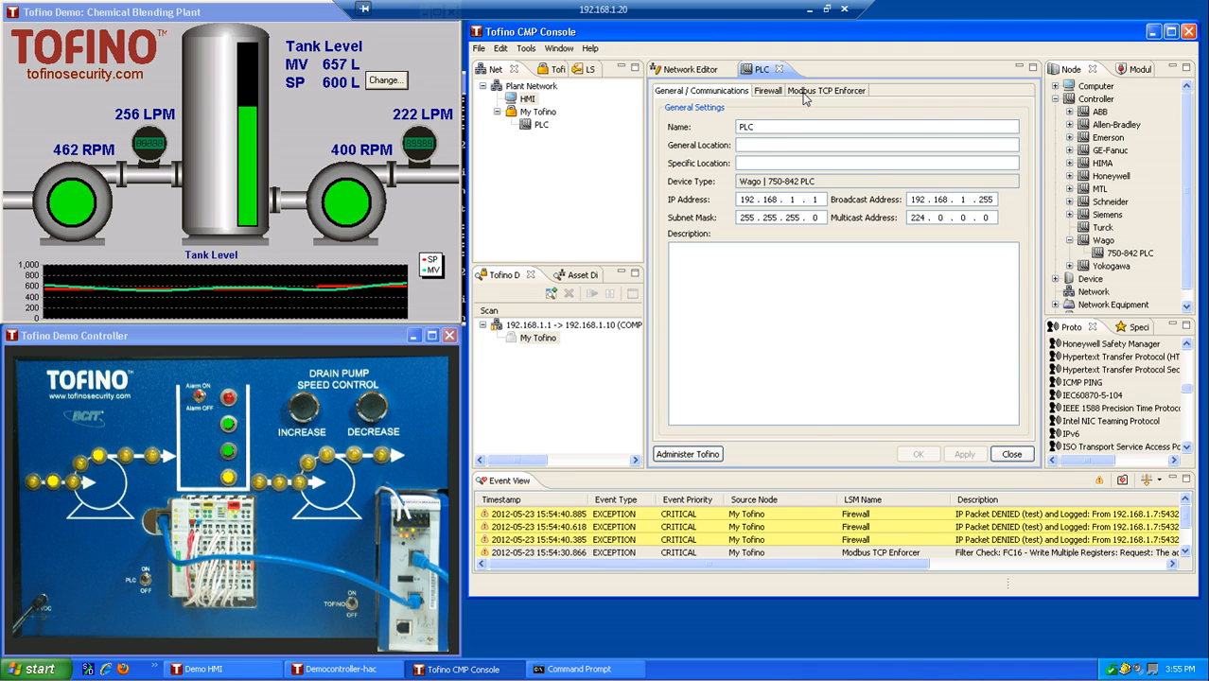
{"action": "left_click", "coordinate": [803, 95]}
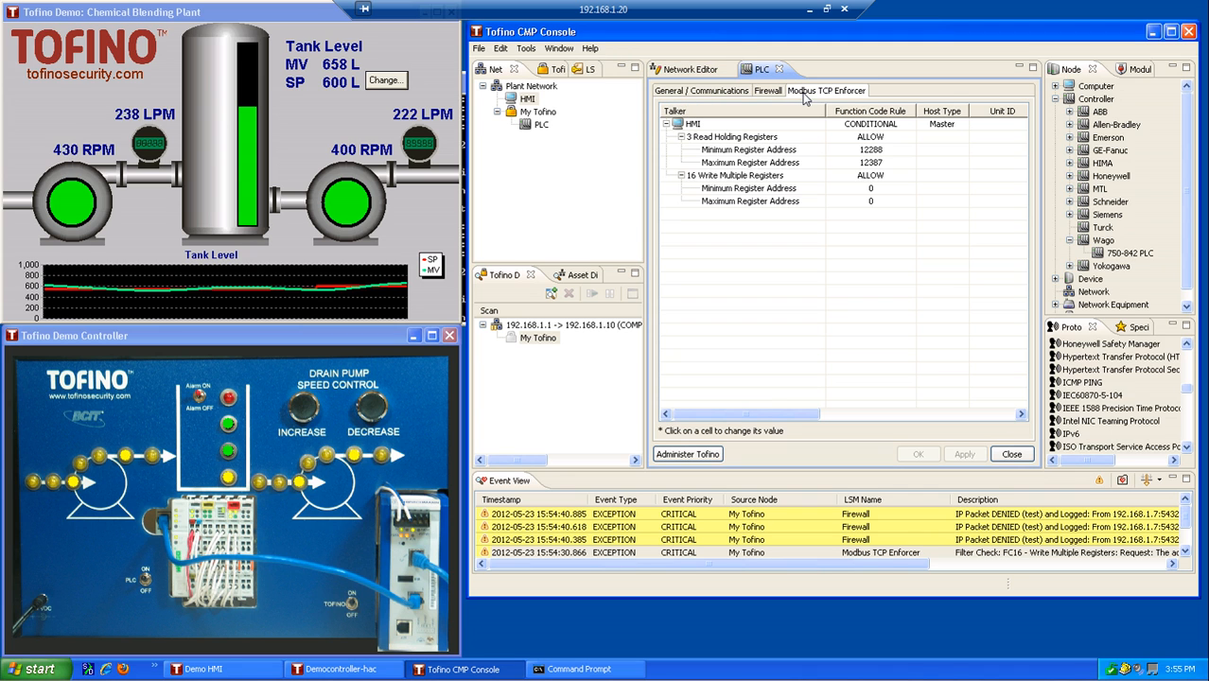
{"action": "left_click", "coordinate": [780, 189]}
{"action": "left_click", "coordinate": [859, 189]}
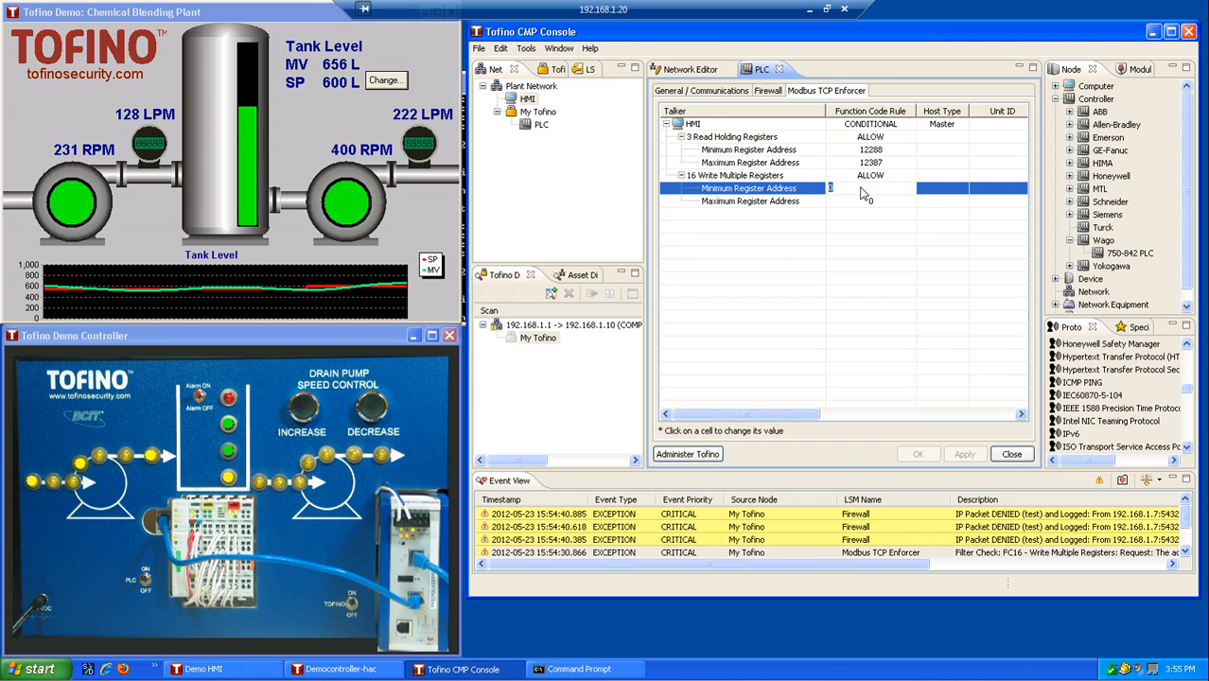
{"action": "type", "text": "12294"}
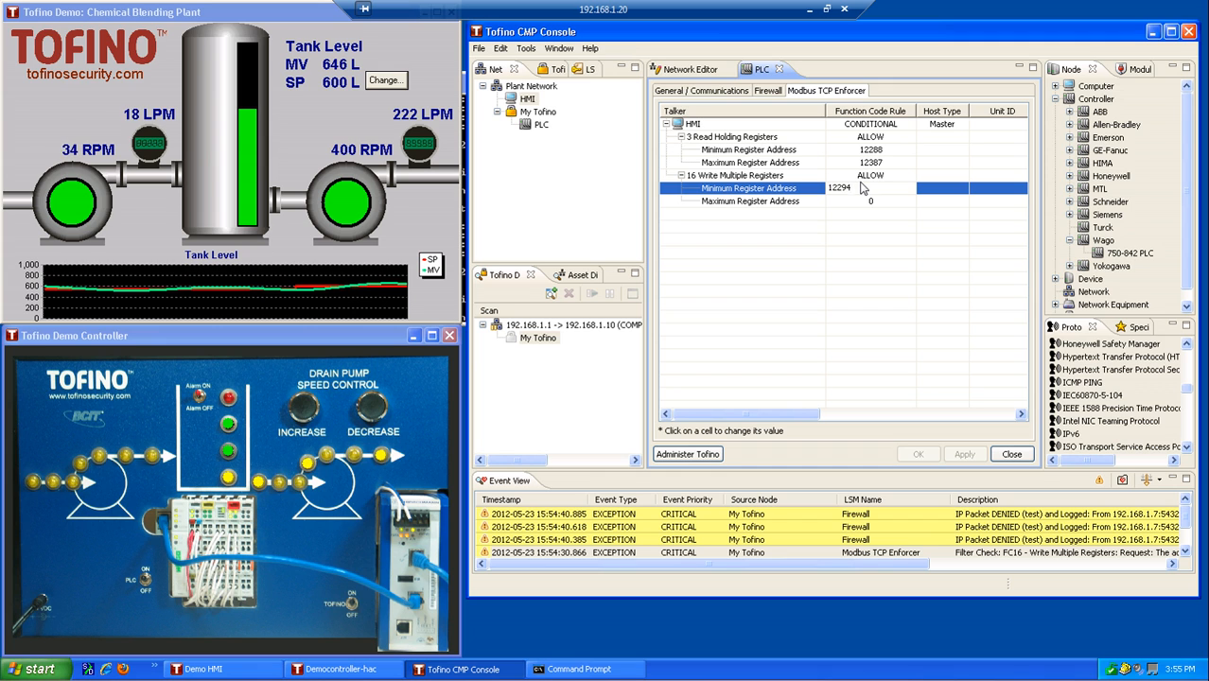
{"action": "left_click", "coordinate": [864, 201]}
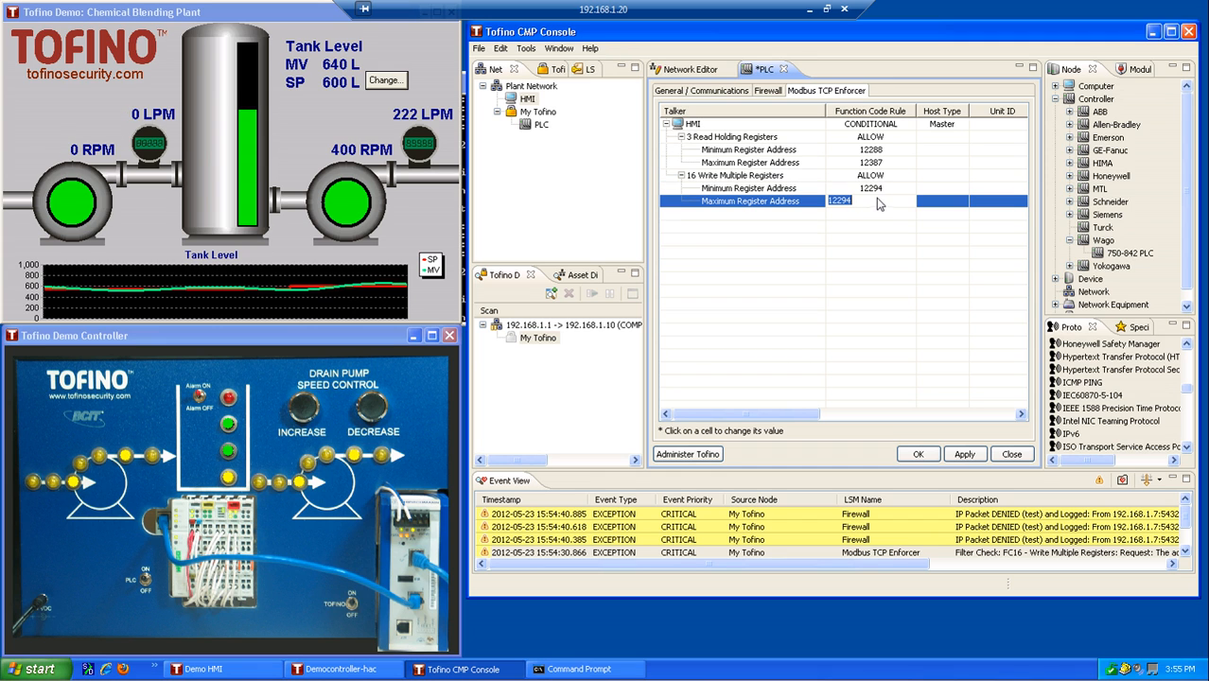
{"action": "left_click", "coordinate": [757, 176]}
{"action": "left_click", "coordinate": [920, 456]}
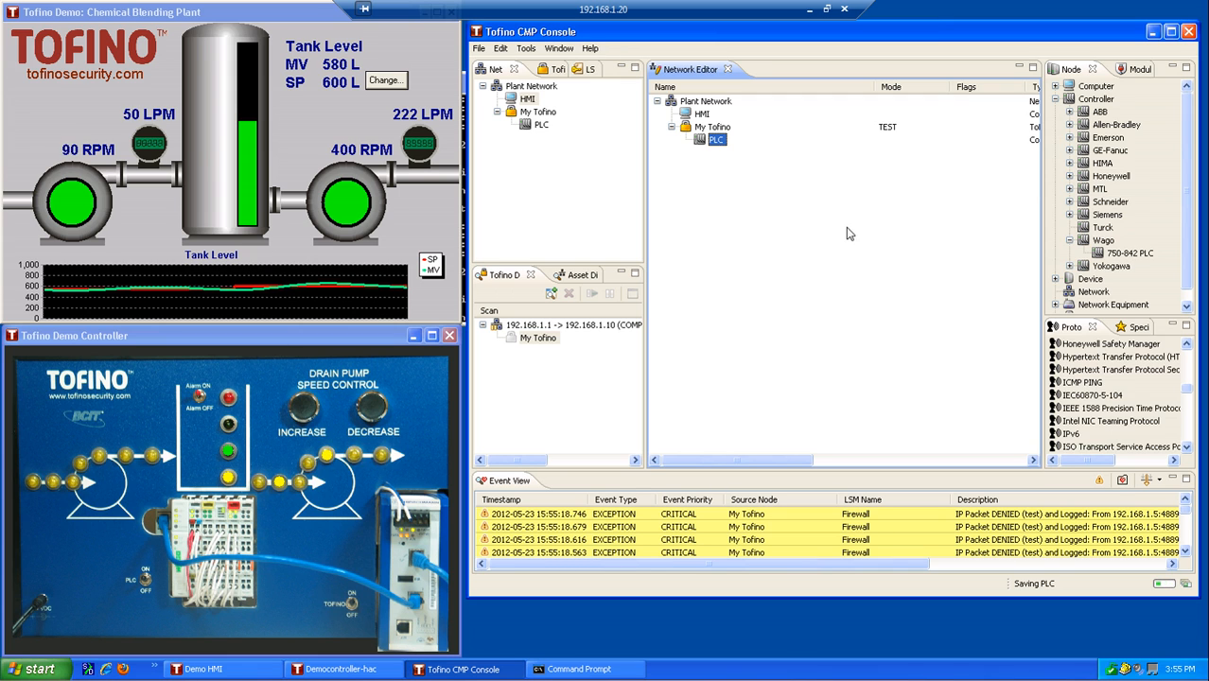
Acknowledge all the events in the Event View to clear the list for a new test
{"action": "left_click", "coordinate": [991, 528]}
{"action": "key", "text": "ctrl+a"}
{"action": "right_click", "coordinate": [992, 531]}
{"action": "left_click", "coordinate": [1021, 539]}
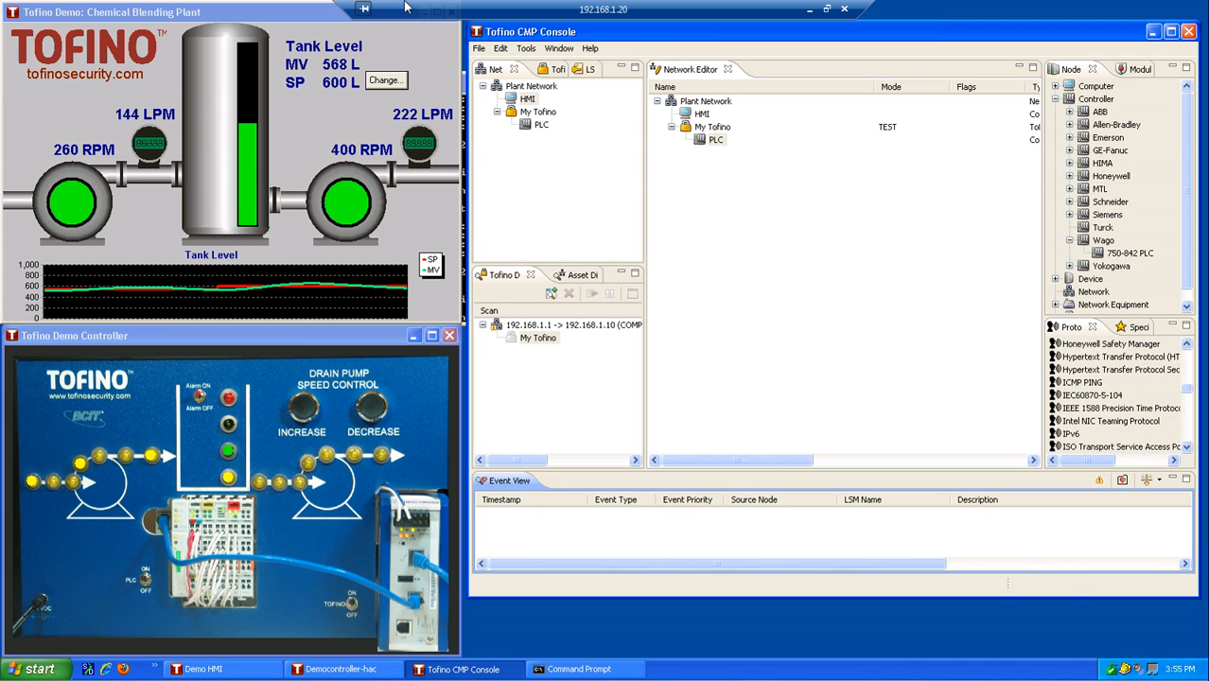
In the Demo HMI, change the tank level set point to 555 L
{"action": "left_click", "coordinate": [398, 83]}
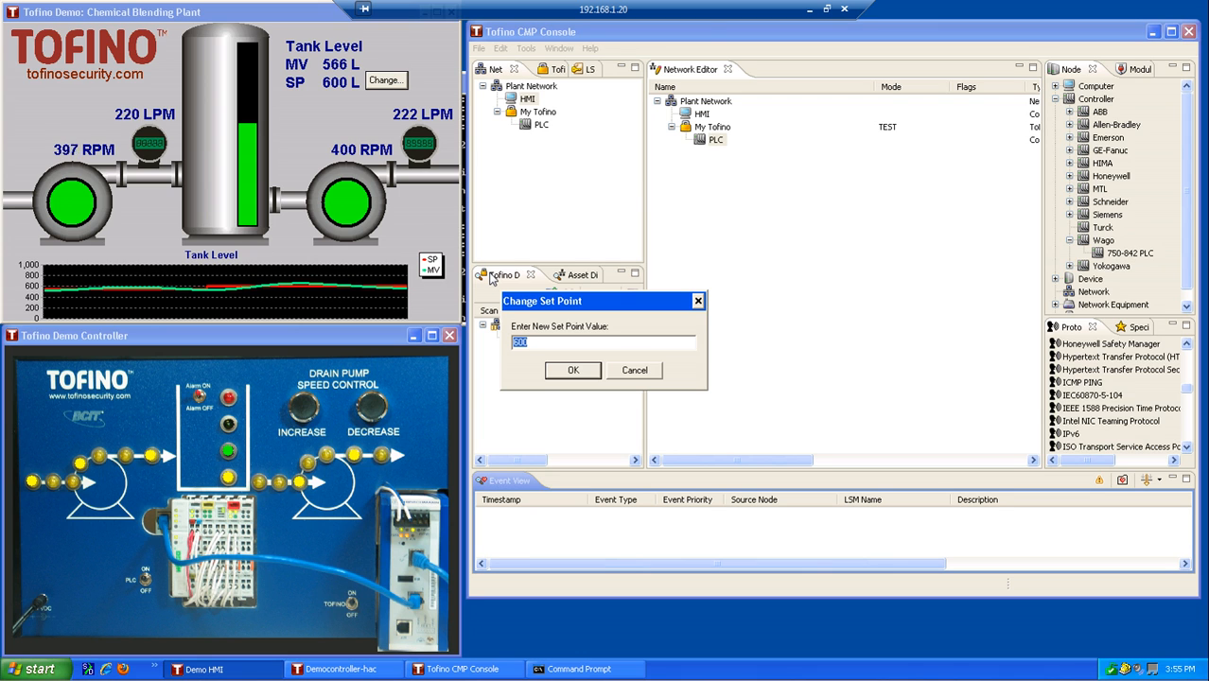
{"action": "type", "text": "555"}
{"action": "key", "text": "Return"}
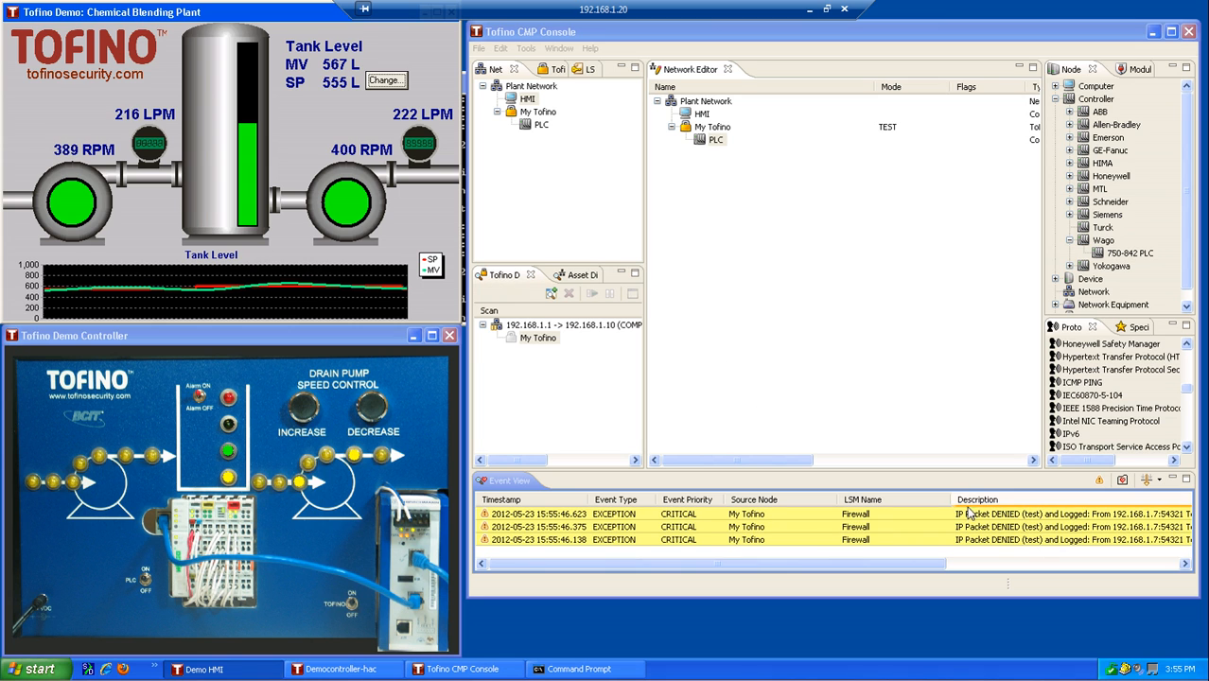
In the Tofino CMP Console, check whether the new events in the Event View concern the set point write
{"action": "left_click", "coordinate": [1001, 527]}
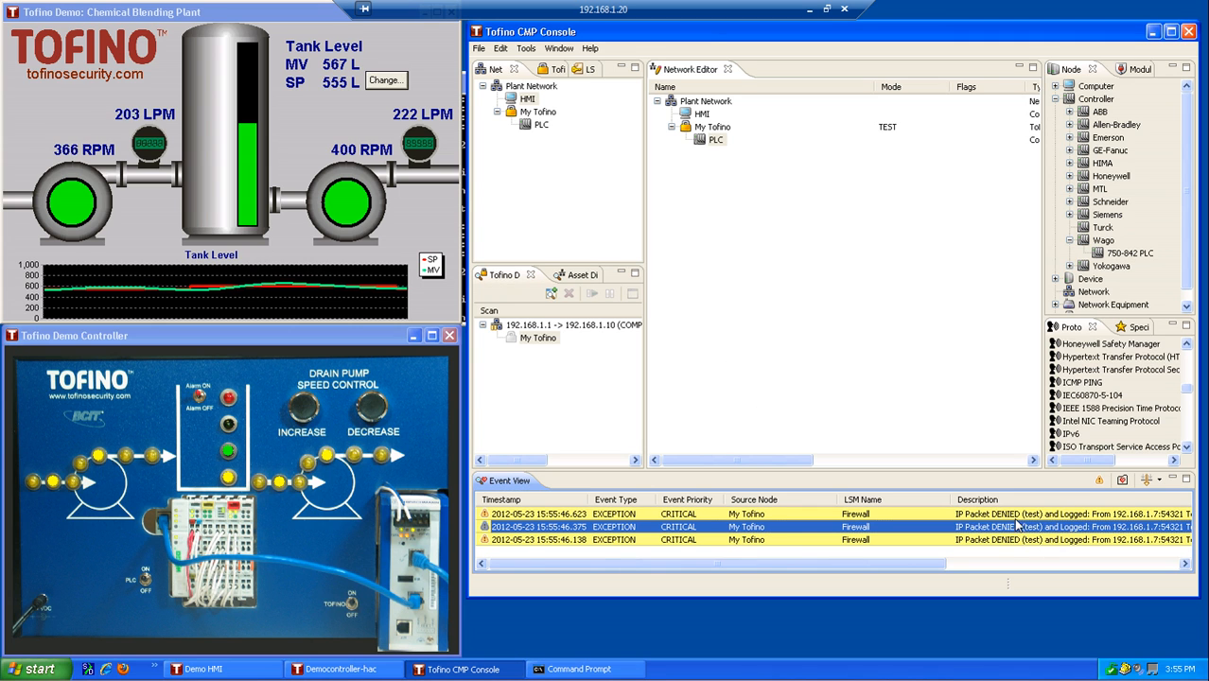
{"action": "left_click", "coordinate": [1018, 516]}
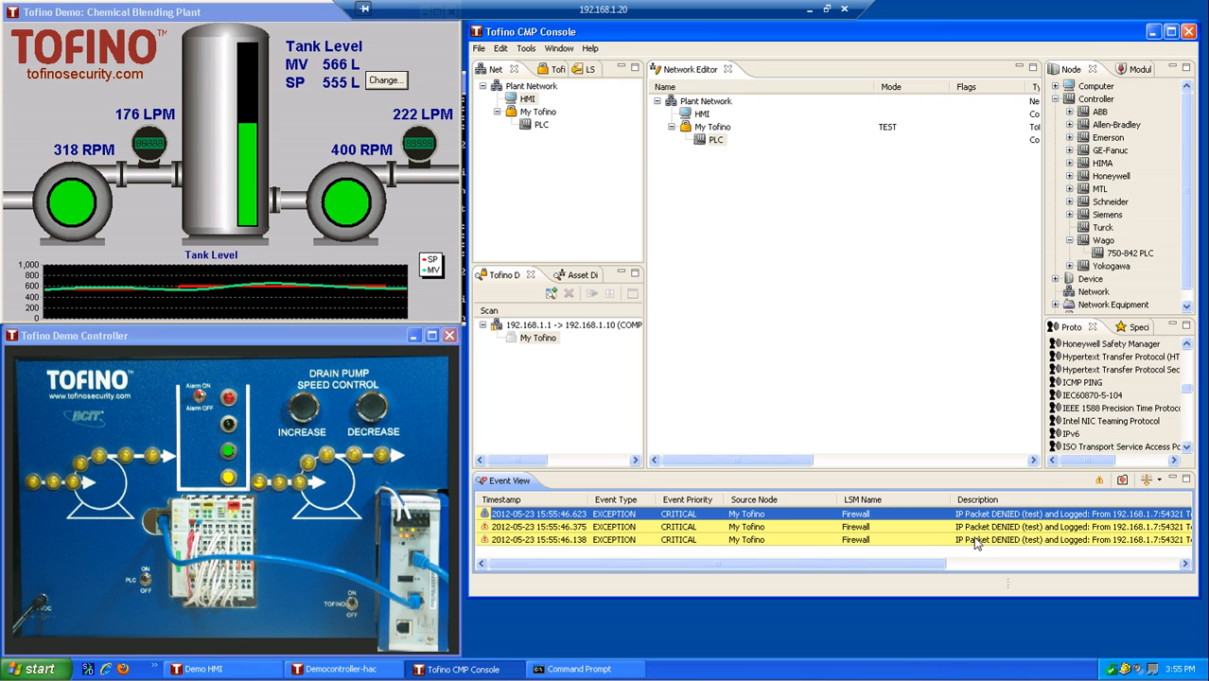
{"action": "left_click", "coordinate": [995, 529]}
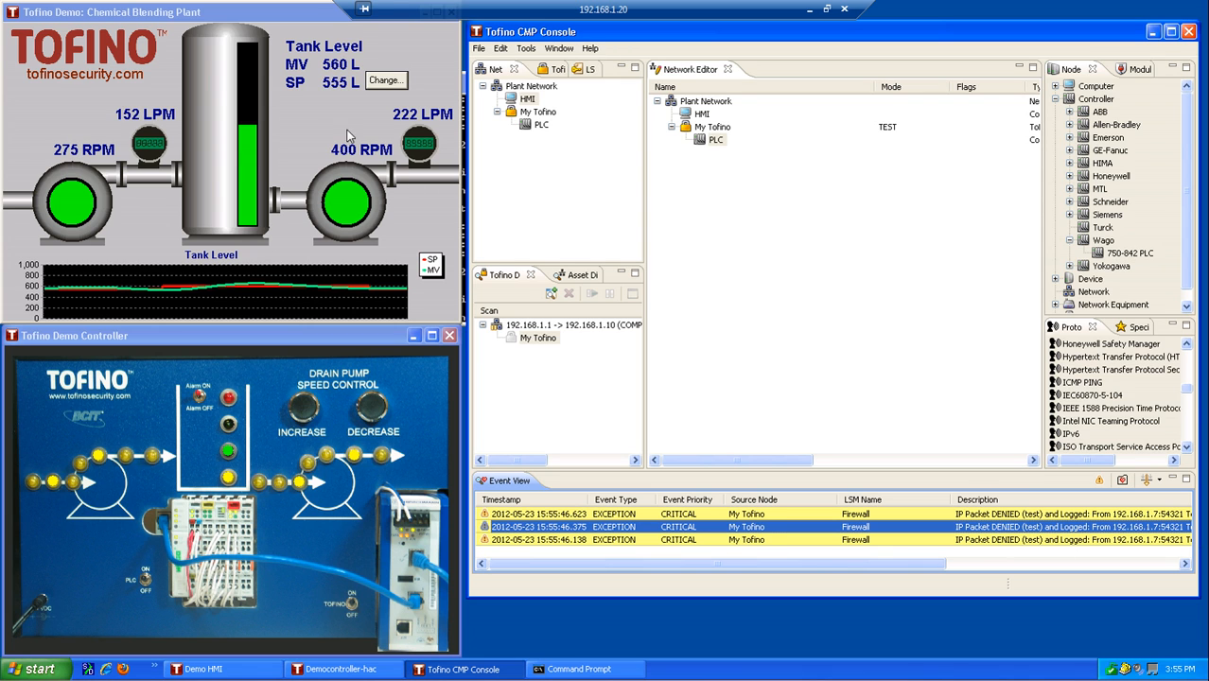
In the Demo HMI, set the tank level set point back to 600 L
{"action": "left_click", "coordinate": [316, 117]}
{"action": "left_click", "coordinate": [385, 82]}
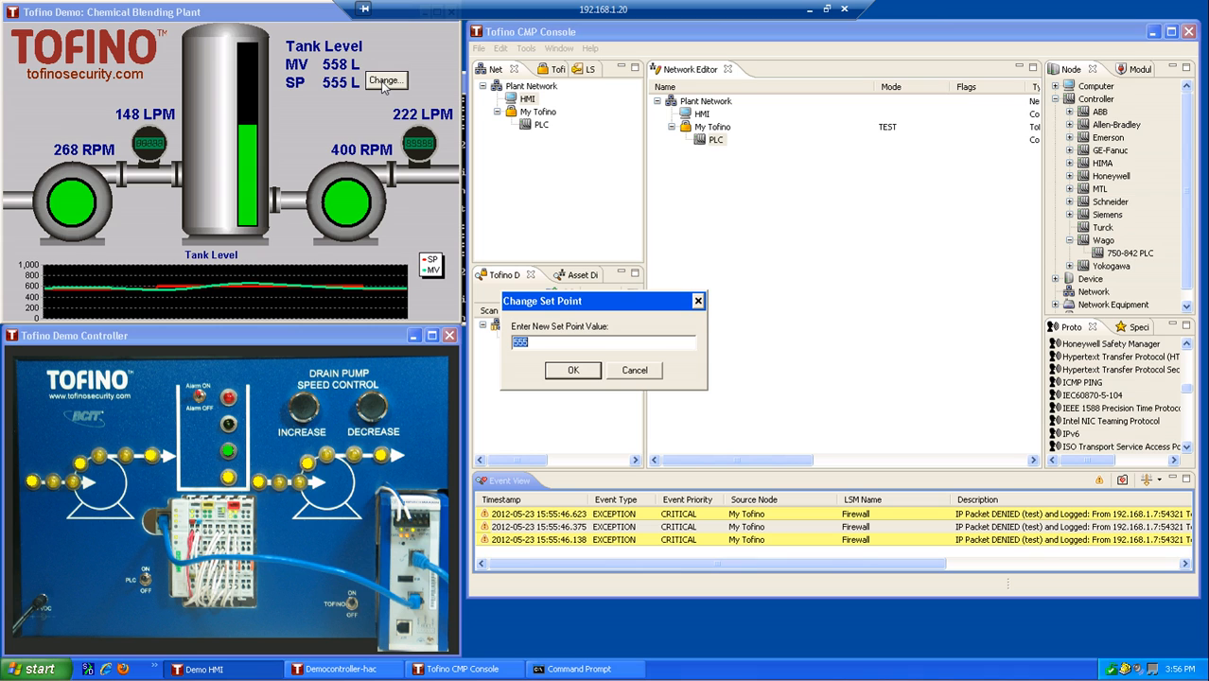
{"action": "key", "text": "Return"}
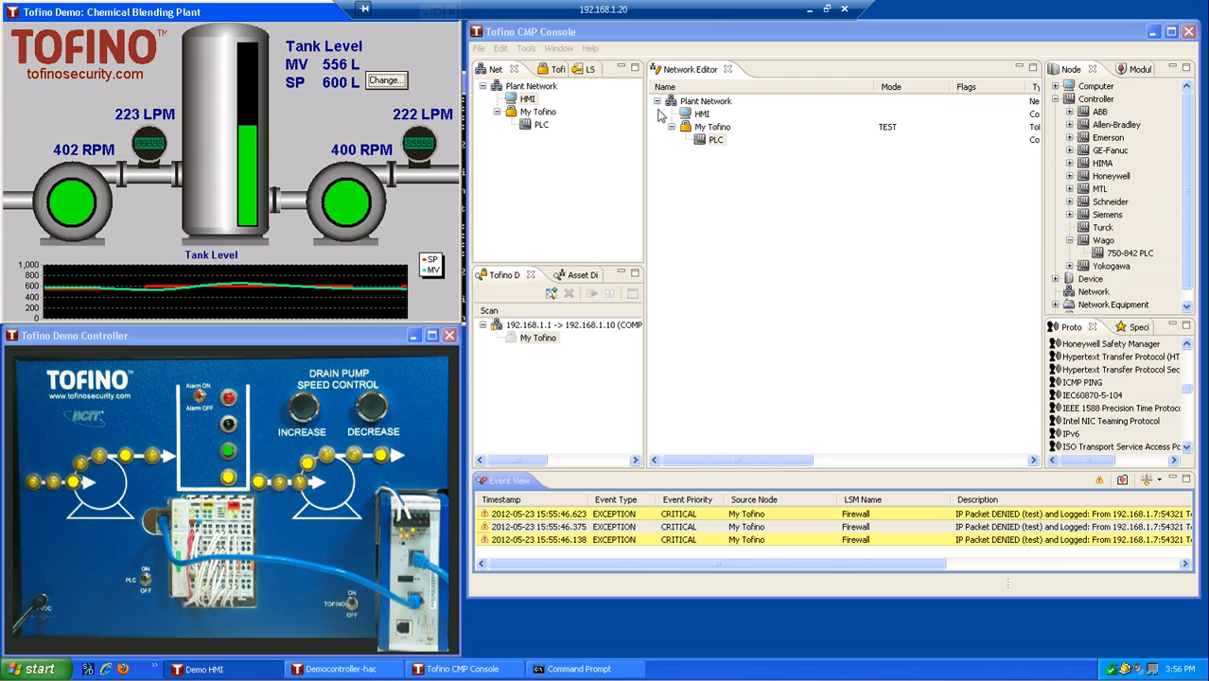
In the Tofino CMP Console, acknowledge all the remaining firewall events, and return to the Demo HMI
{"action": "left_click", "coordinate": [913, 540]}
{"action": "key", "text": "ctrl+a"}
{"action": "right_click", "coordinate": [910, 536]}
{"action": "left_click", "coordinate": [932, 545]}
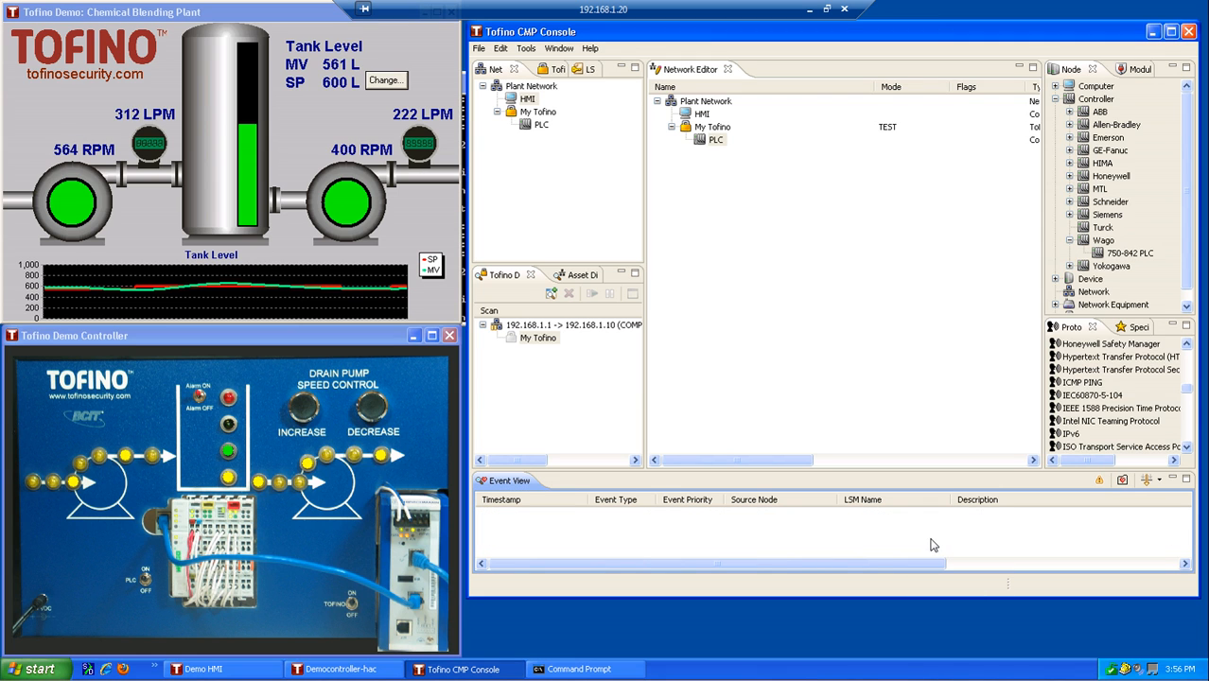
{"action": "left_click", "coordinate": [386, 111]}
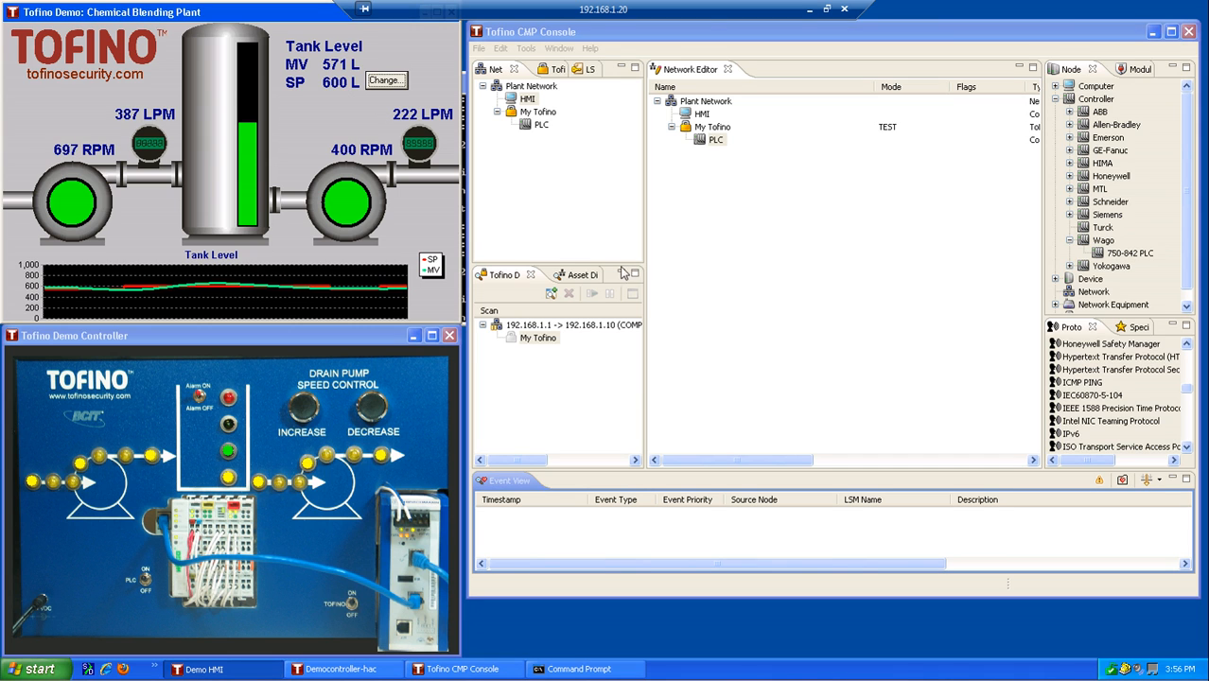
In the Tofino CMP Console, review the PLC's MODBUS - TCP firewall rule and the Modbus TCP Enforcer's function code and register address limits for the HMI
{"action": "double_click", "coordinate": [717, 140]}
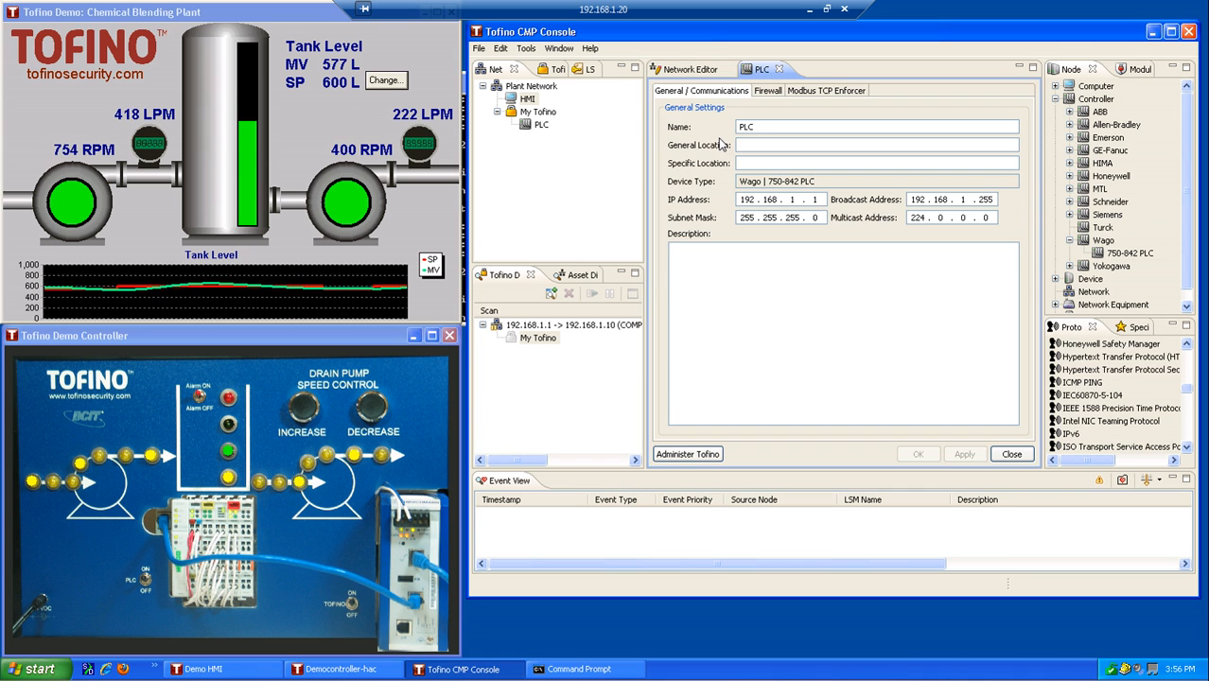
{"action": "left_click", "coordinate": [769, 94]}
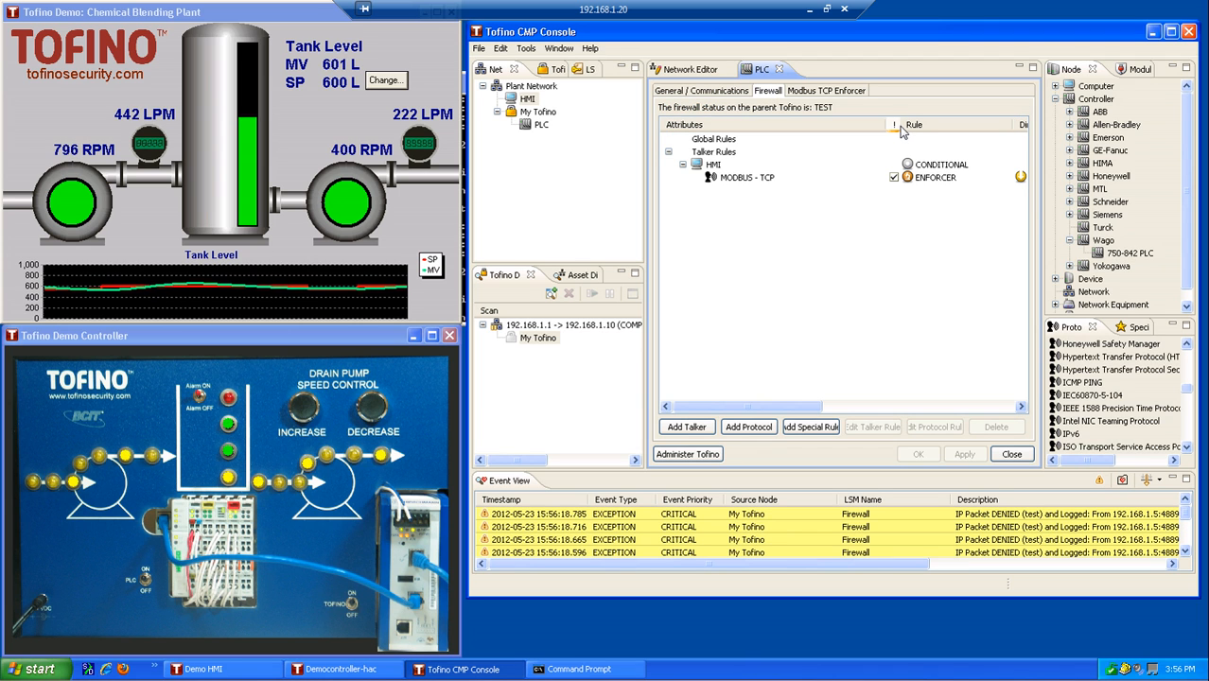
{"action": "left_click_drag", "start_coordinate": [888, 130], "coordinate": [795, 130]}
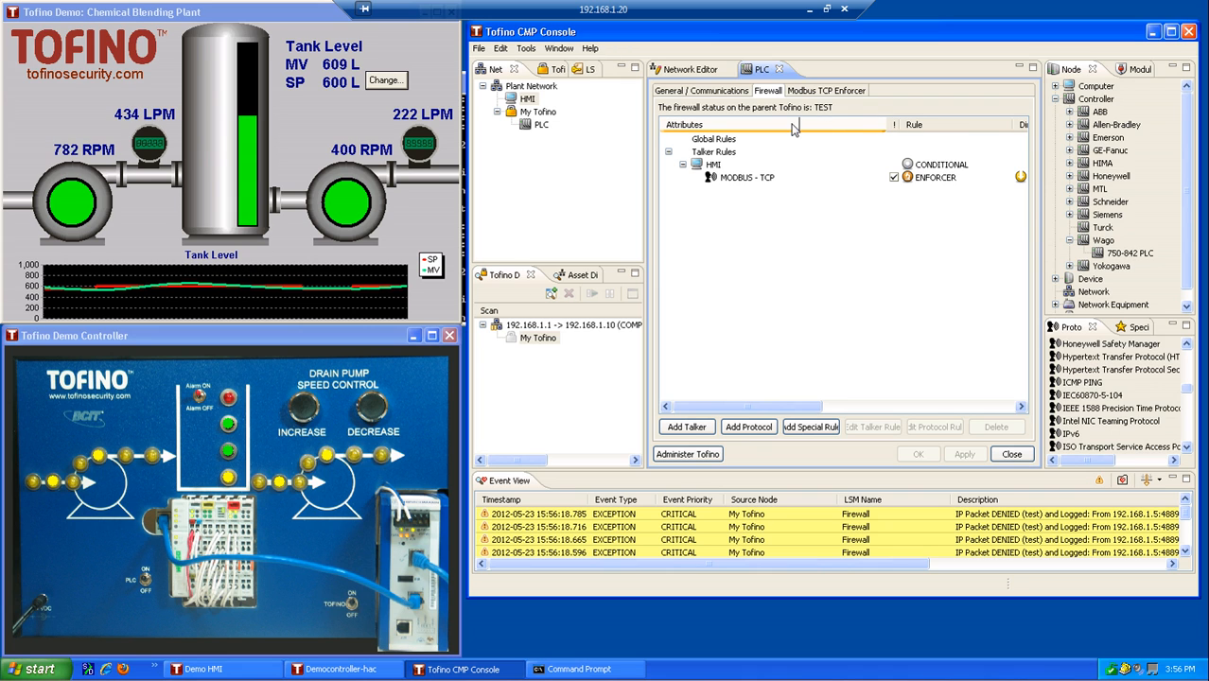
{"action": "left_click", "coordinate": [836, 182]}
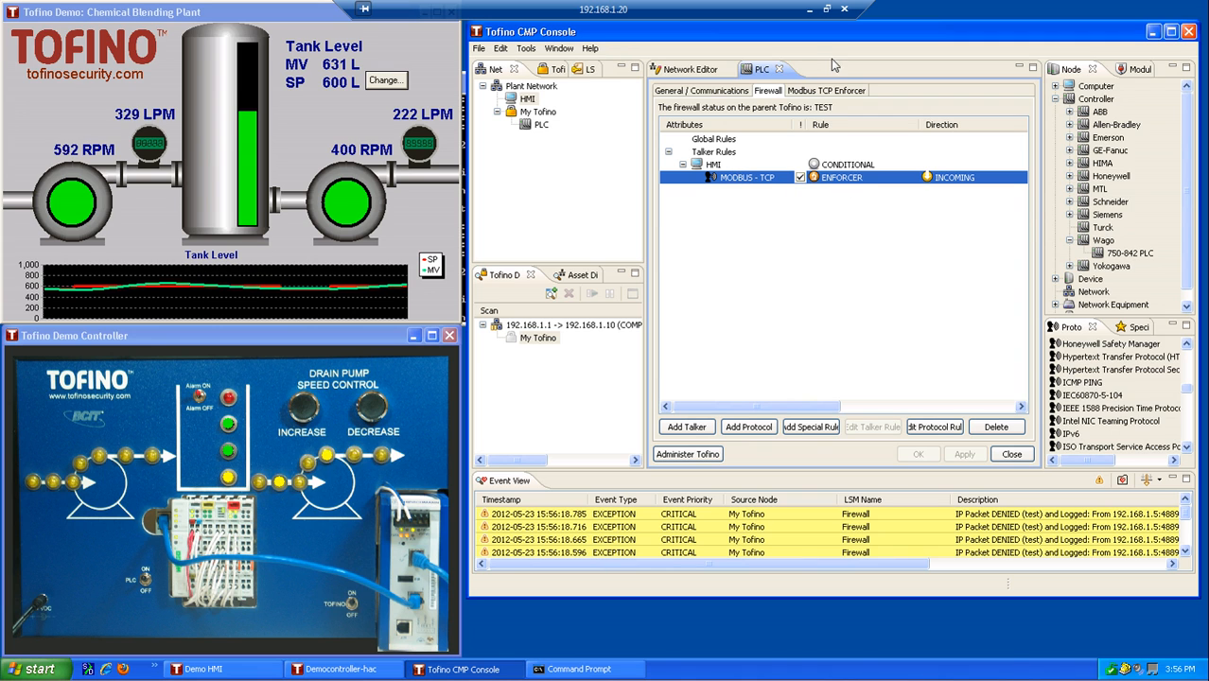
{"action": "left_click", "coordinate": [823, 92]}
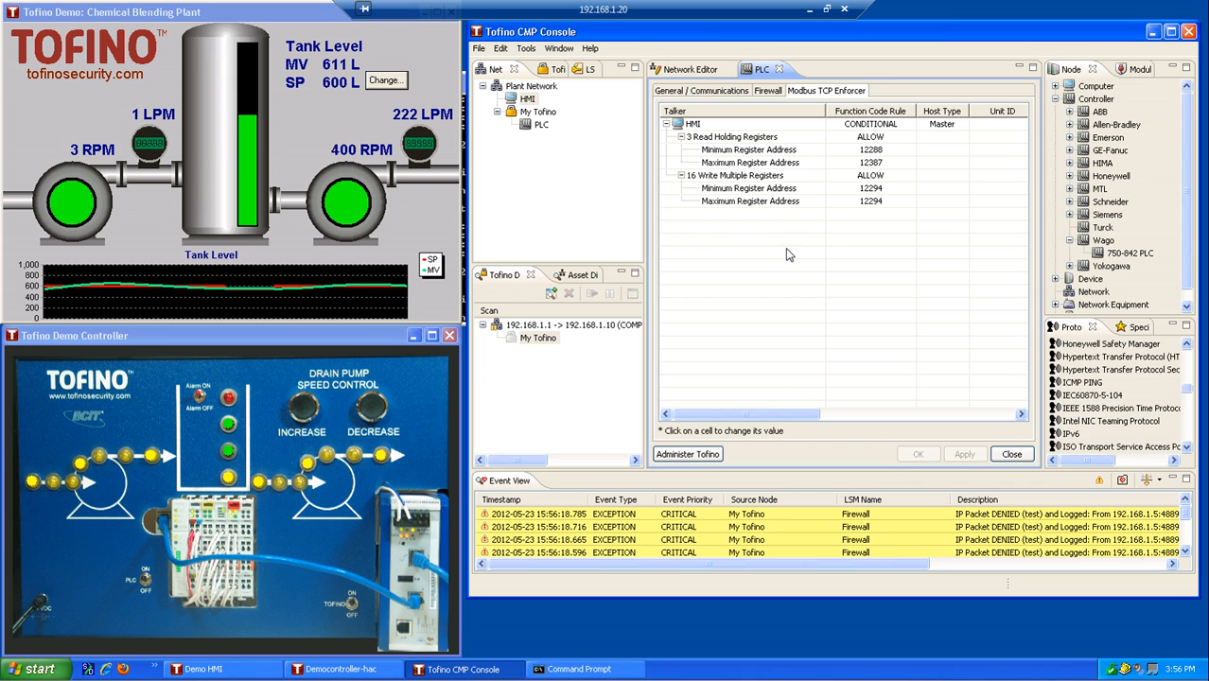
{"action": "left_click", "coordinate": [777, 70]}
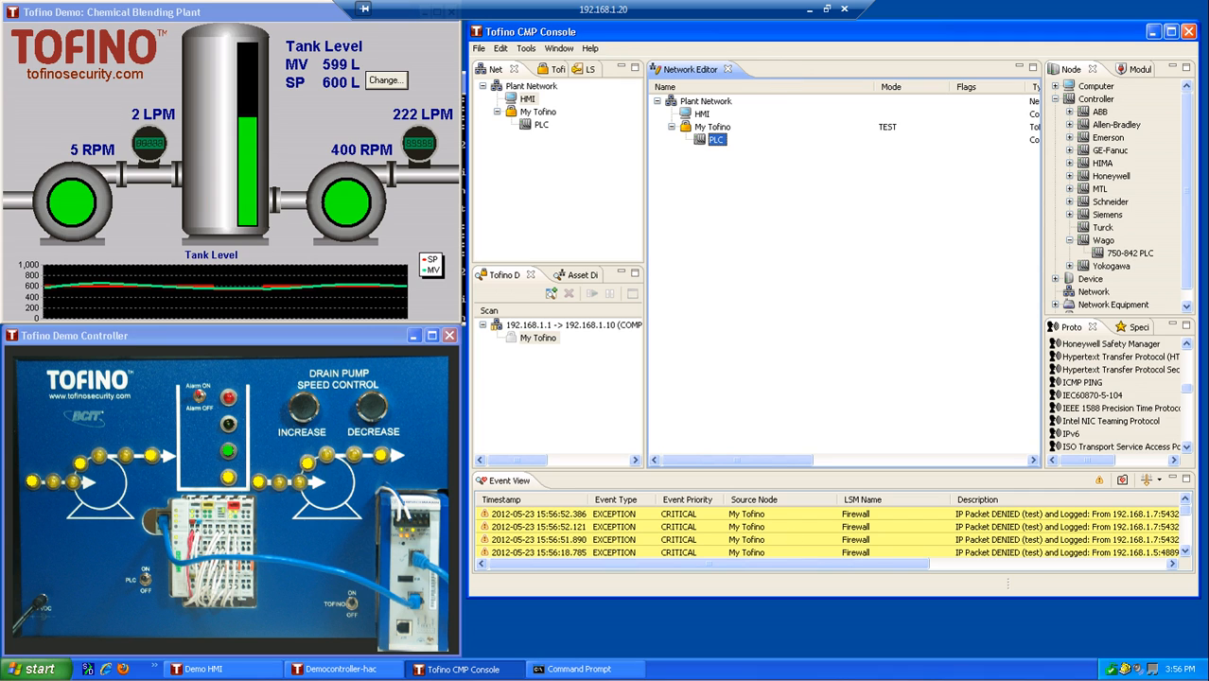